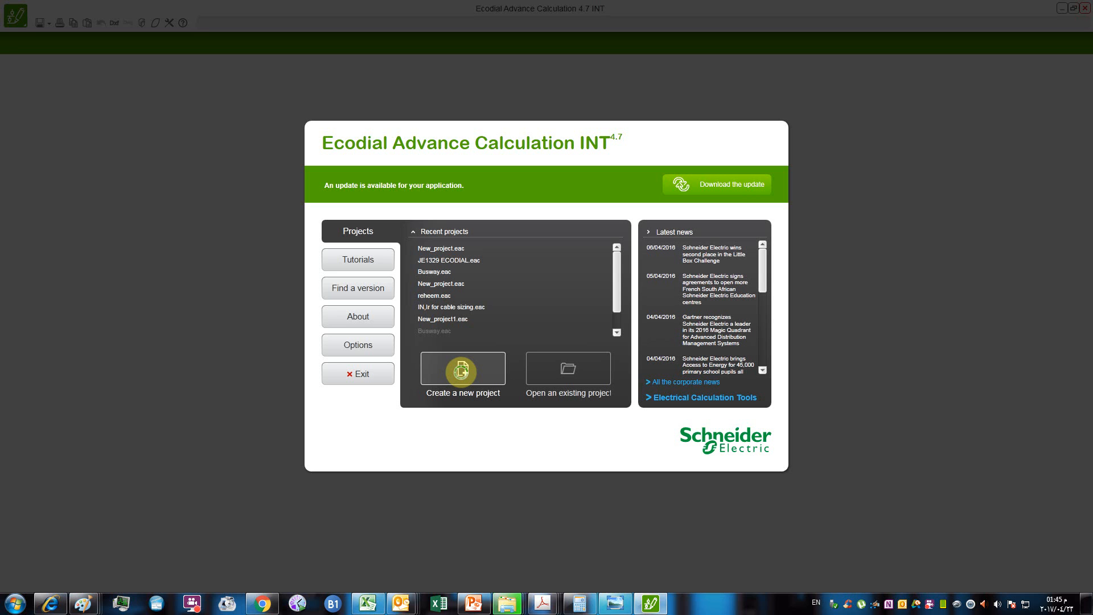
Step: Create a new, empty project for the single-line diagram
left_click(461, 371)
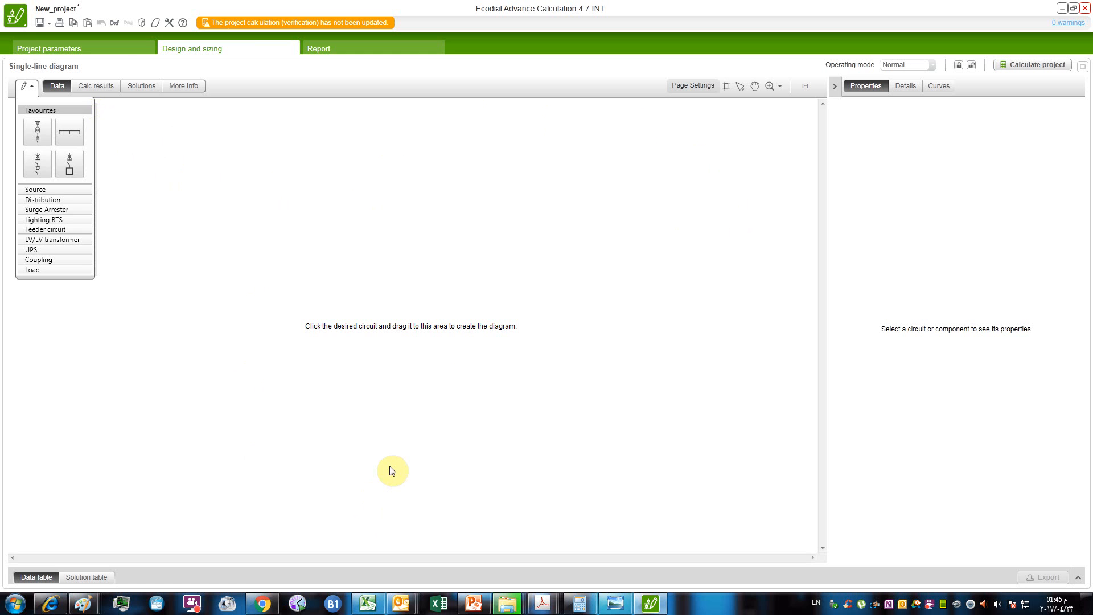
Step: Switch to the PowerPoint sketch, set the ink pen to blue and underline 13.8, 400, S.C and 500 MVA
left_click(473, 603)
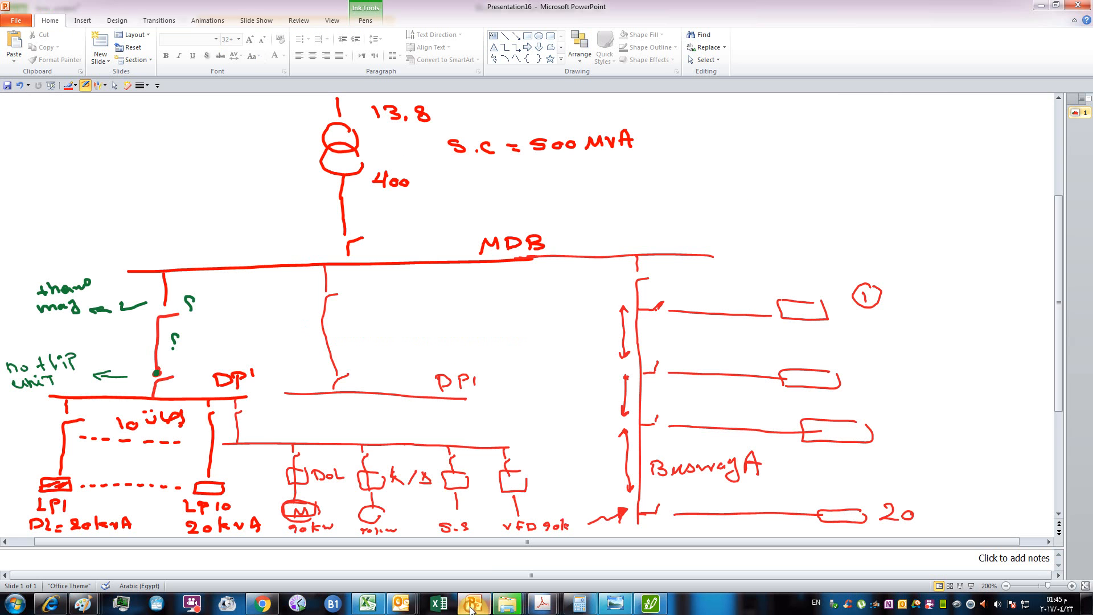
left_click(75, 87)
left_click(105, 108)
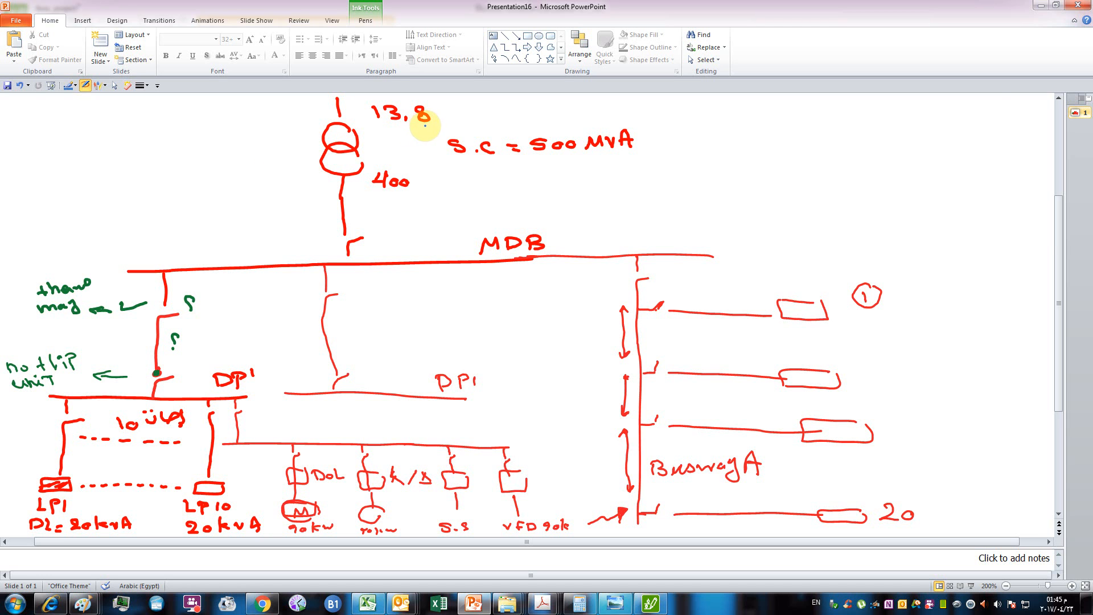
left_click_drag(431, 126, 384, 126)
left_click_drag(409, 194, 378, 194)
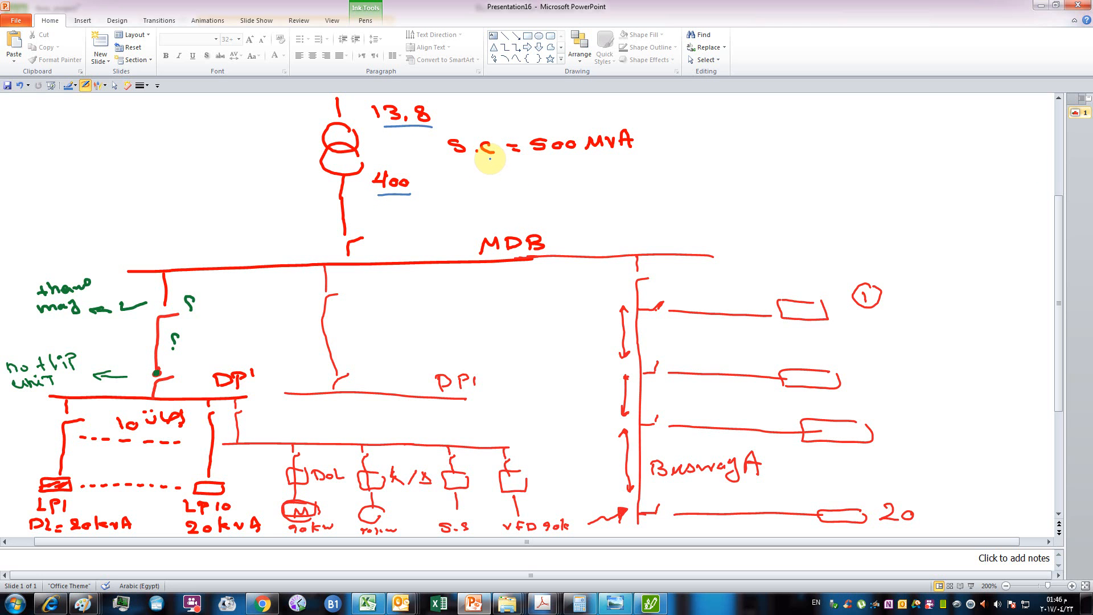
left_click_drag(499, 160, 457, 162)
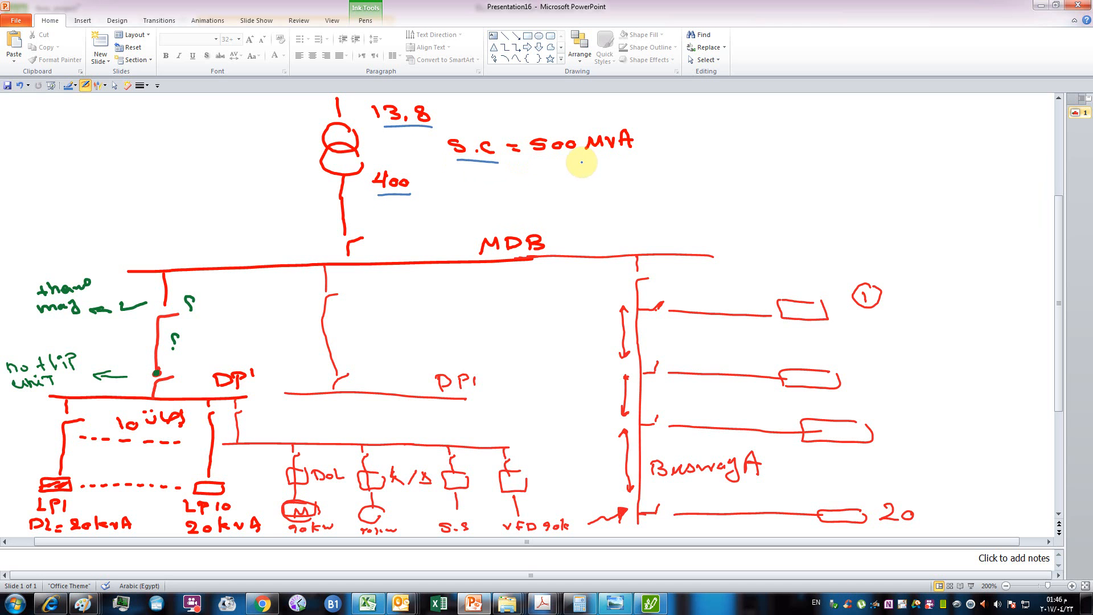
left_click_drag(623, 158, 541, 157)
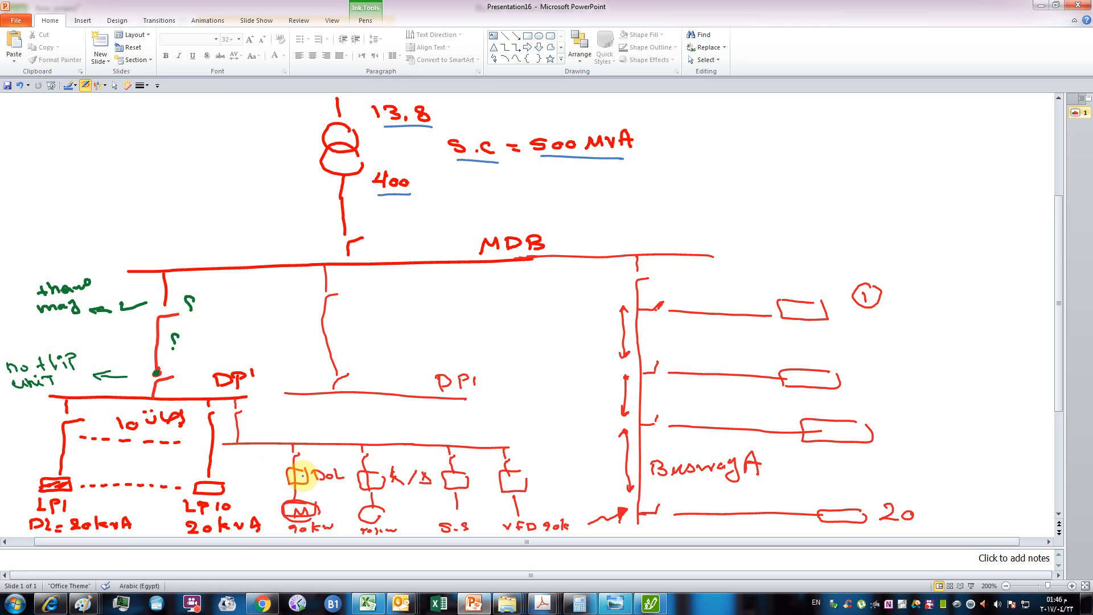
Step: Mark the DOL starter, the star-delta starter, their motor ratings and the S.S feeder with short blue strokes
left_click_drag(273, 476, 281, 476)
left_click(279, 534)
left_click_drag(348, 483, 354, 484)
left_click_drag(348, 531, 353, 531)
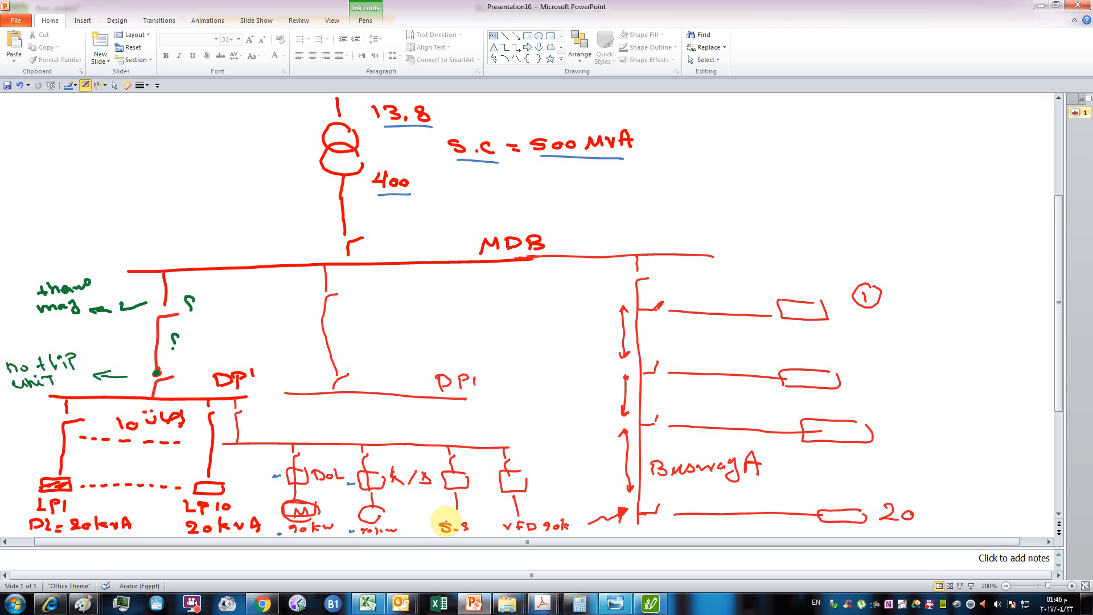
left_click_drag(429, 519, 436, 520)
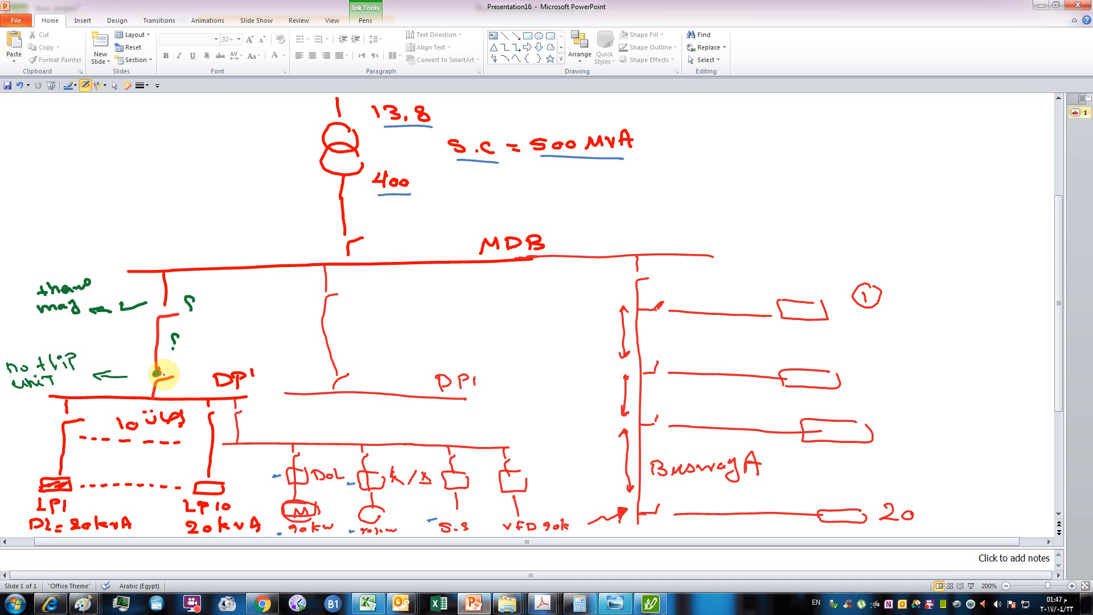
Step: Circle the incoming switch of DP1, underline its "no trip unit" note and mark the upstream breaker and cable in blue
mouse_move(186, 370)
left_mouse_down()
mouse_move(127, 370)
mouse_move(178, 379)
left_mouse_up()
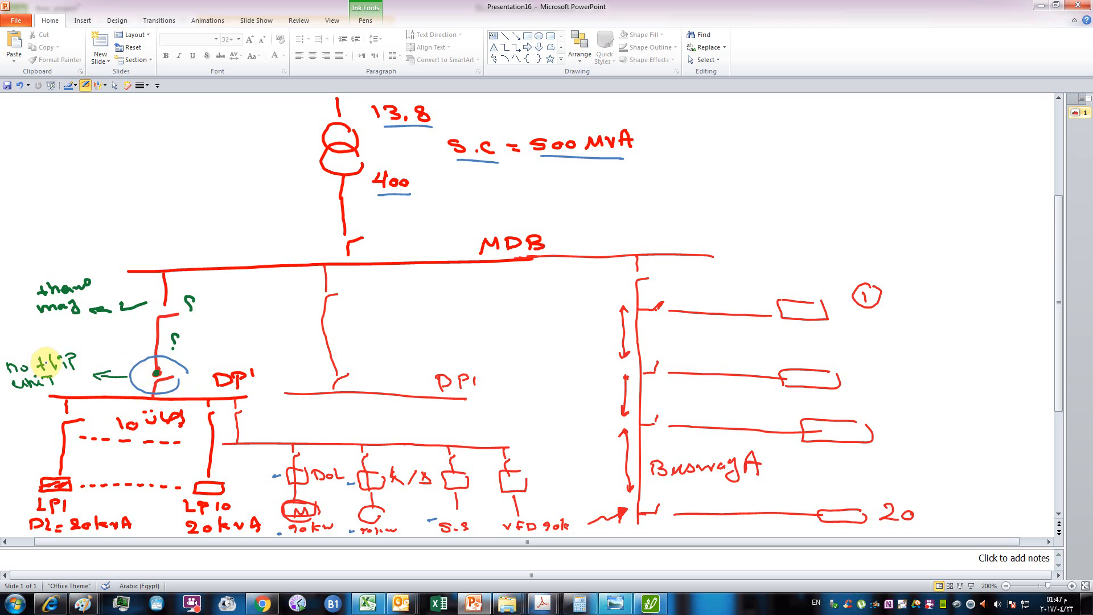
left_click_drag(24, 370, 74, 364)
left_click_drag(9, 394, 59, 391)
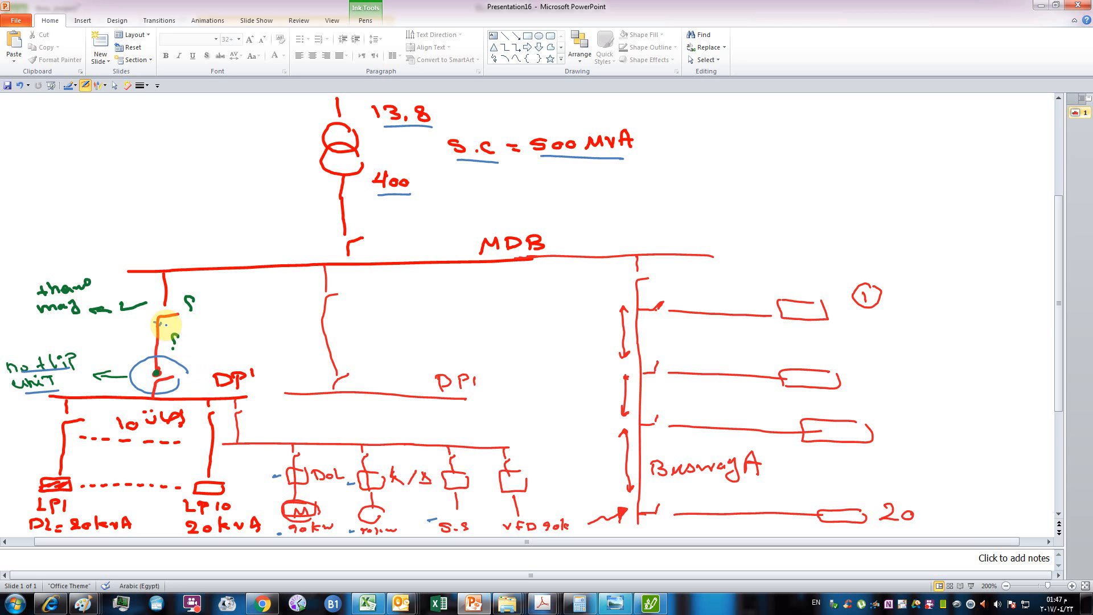
mouse_move(161, 329)
left_mouse_down()
mouse_move(154, 322)
mouse_move(226, 300)
left_mouse_up()
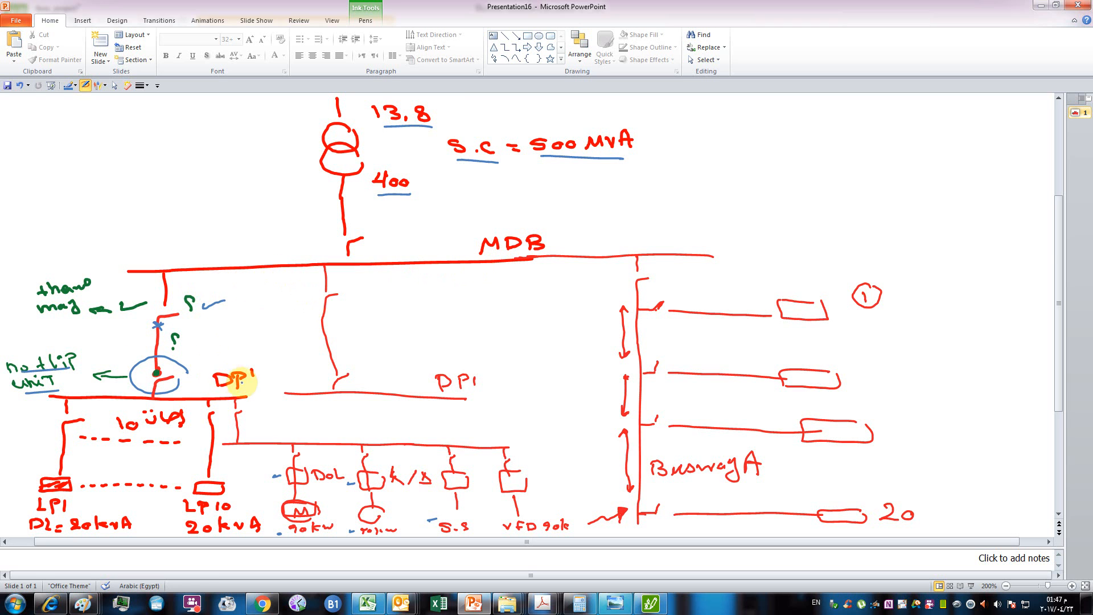
Step: Circle the DP1 label and draw blue arrows from it to the incoming switch and the upstream breaker
mouse_move(256, 370)
left_mouse_down()
mouse_move(215, 364)
mouse_move(211, 383)
mouse_move(266, 380)
left_mouse_up()
left_click_drag(208, 354, 185, 359)
mouse_move(190, 354)
left_mouse_down()
mouse_move(216, 298)
mouse_move(224, 303)
left_mouse_up()
left_click(232, 347)
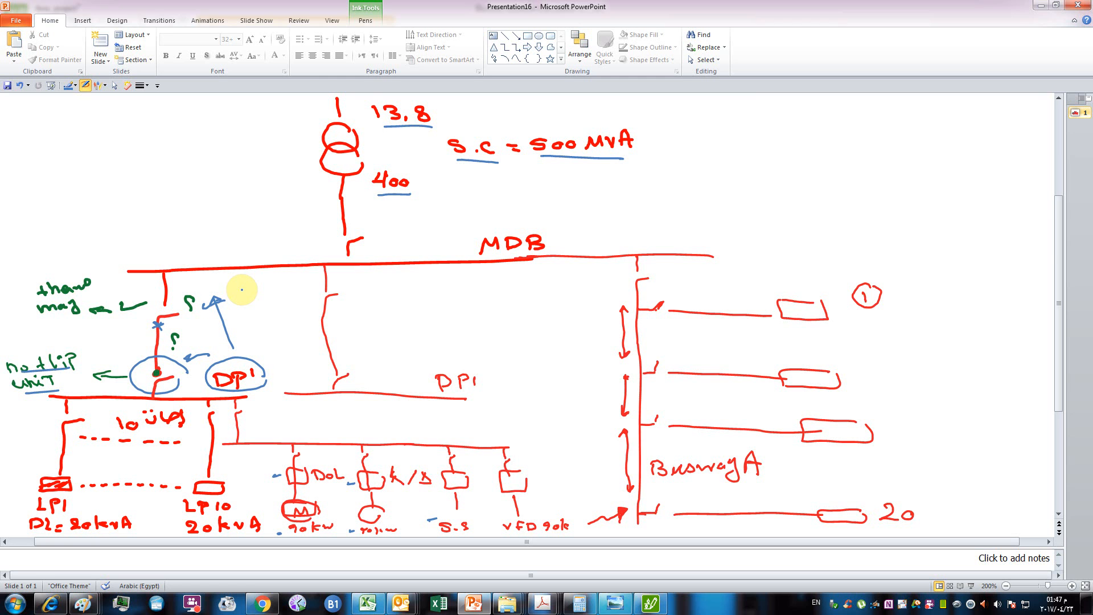
Step: Underline the thermal-magnetic note in blue and overwrite the second distribution panel's label so it reads DP2
left_click_drag(55, 294, 100, 292)
left_click_drag(53, 322, 80, 320)
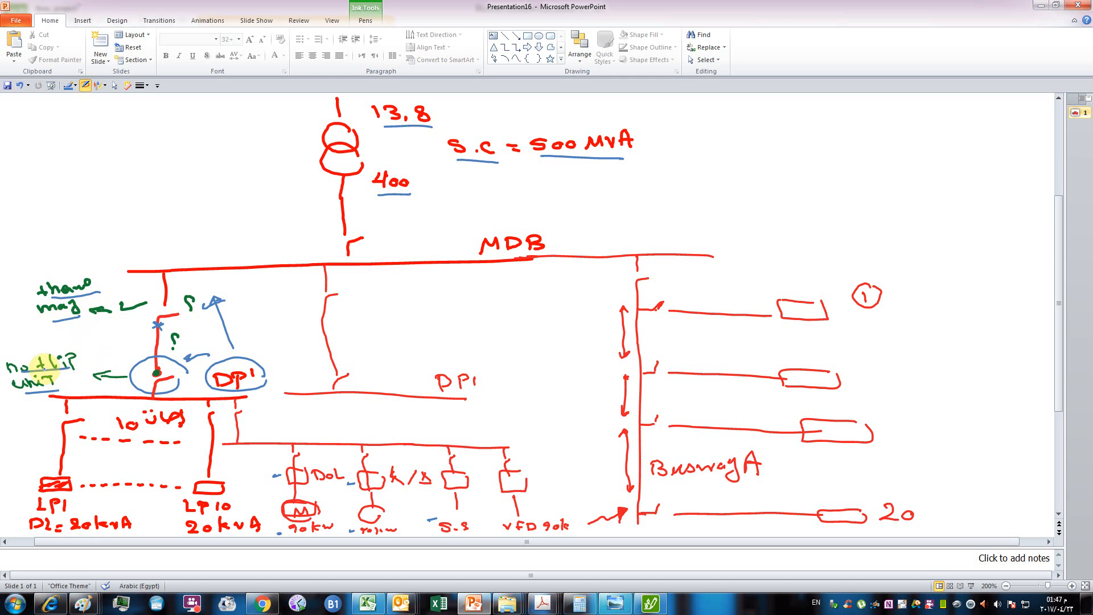
left_click_drag(42, 373, 59, 371)
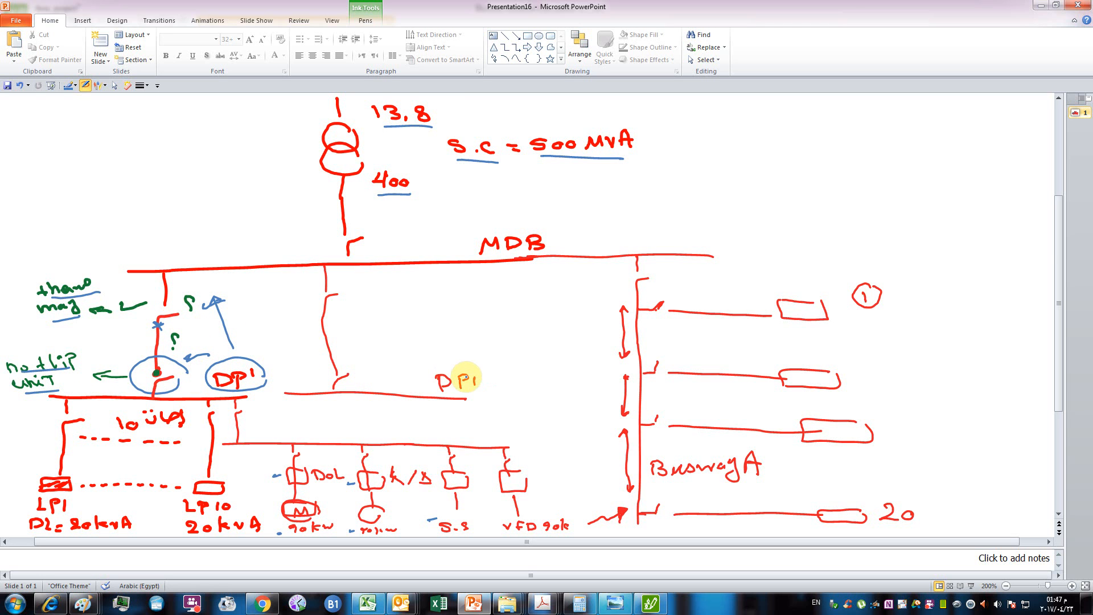
left_click_drag(471, 375, 484, 387)
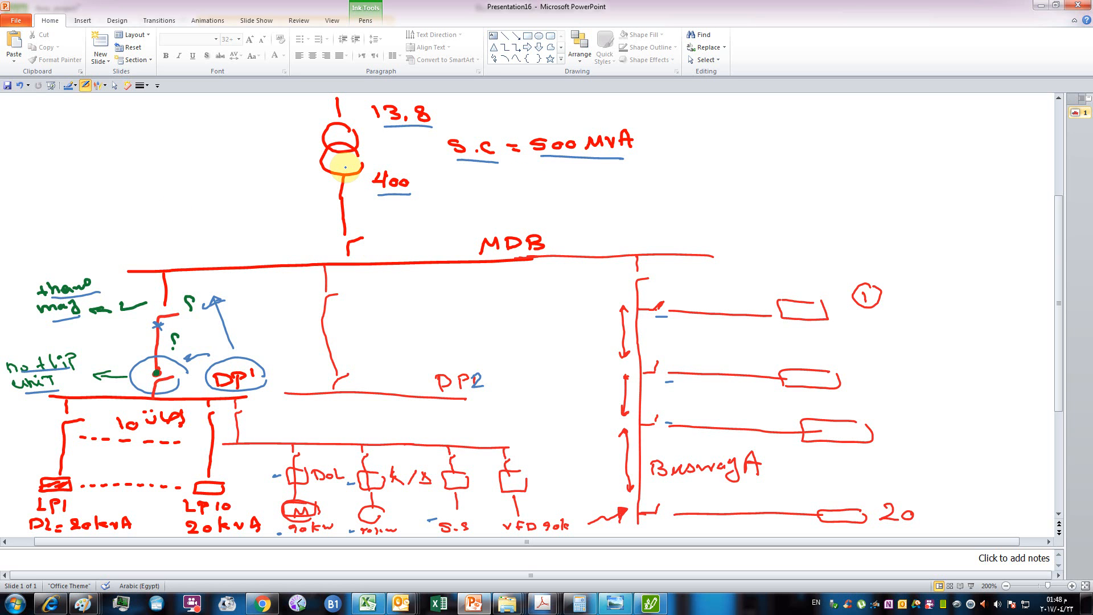
Step: Switch to Ecodial and place a transformer source circuit in the upper middle of the single-line diagram
left_click(650, 603)
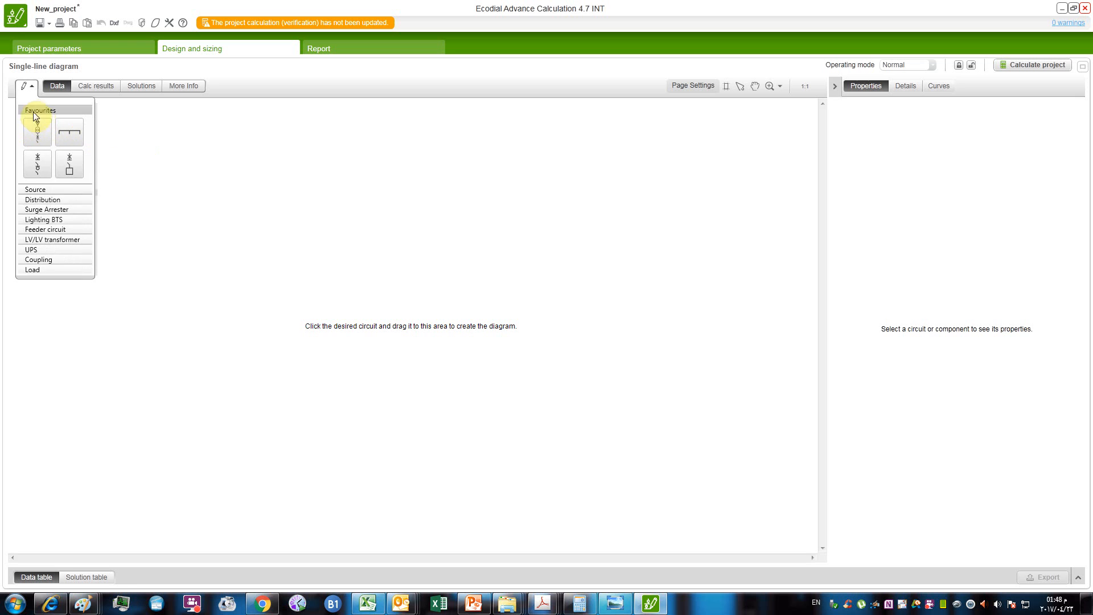
left_click(56, 190)
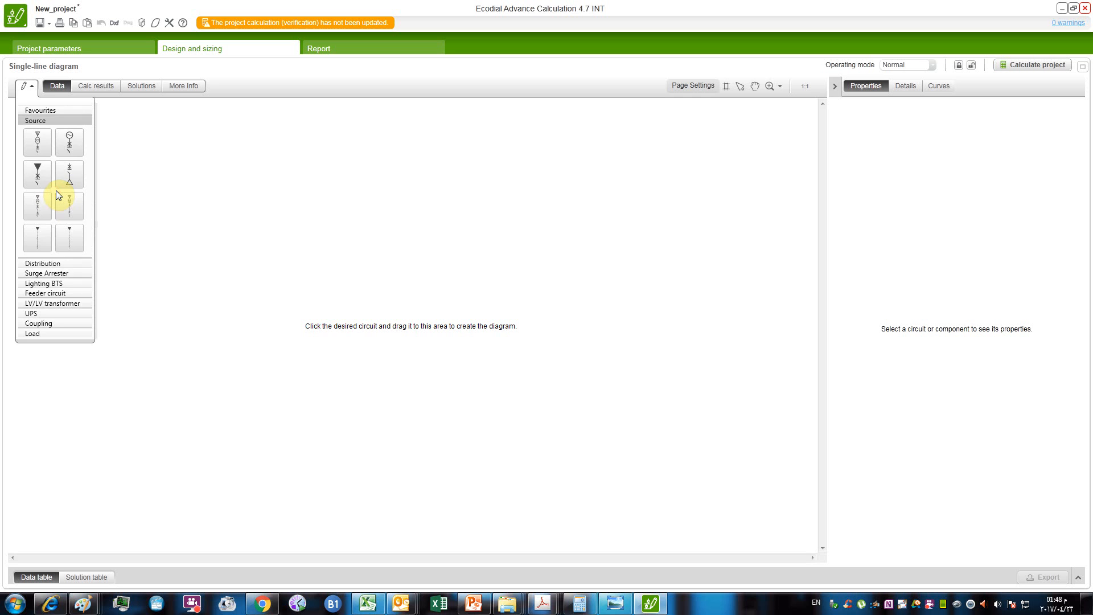
left_click_drag(43, 148, 359, 197)
scroll(255, 257, "down", 2)
left_click_drag(256, 257, 291, 251)
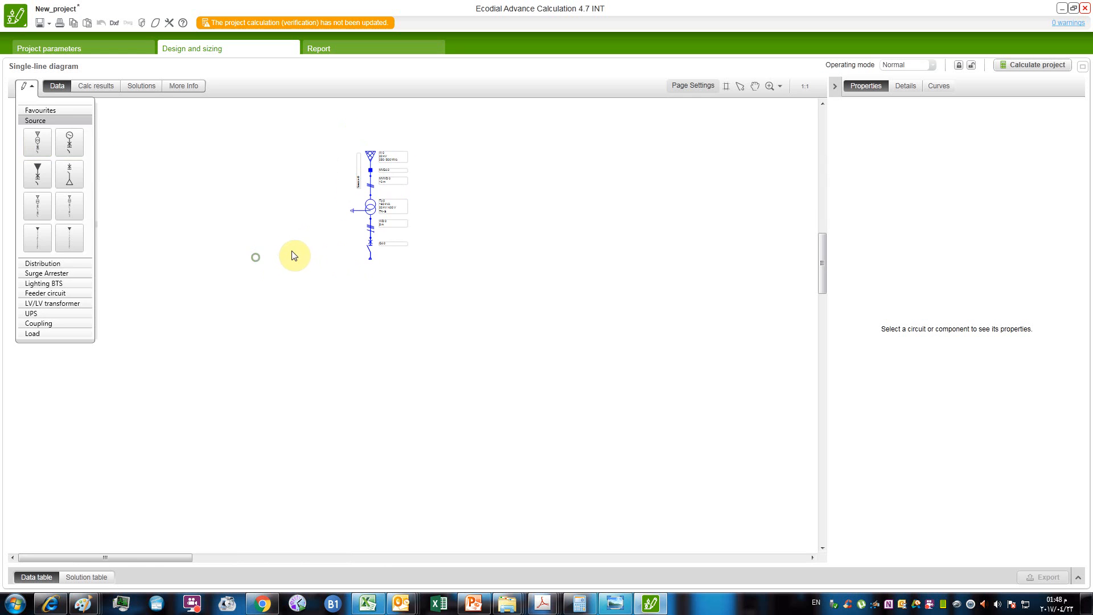
scroll(311, 258, "up", 2)
scroll(312, 258, "down", 2)
scroll(312, 258, "up", 1)
scroll(312, 257, "up", 1)
scroll(312, 258, "up", 1)
scroll(312, 258, "down", 2)
left_click(194, 191)
mouse_move(298, 210)
left_mouse_down()
mouse_move(258, 219)
mouse_move(319, 217)
mouse_move(280, 219)
left_mouse_up()
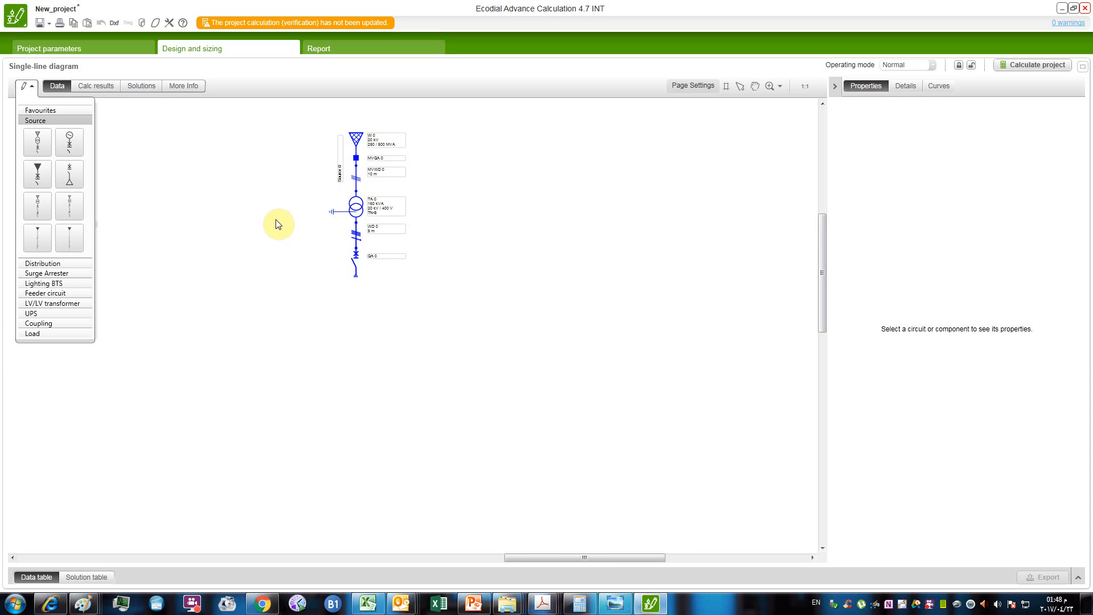
Step: Place an LV switchboard busbar under the source's breaker and stretch it wide to both sides
left_click(52, 263)
left_click_drag(37, 152, 763, 275)
left_click_drag(310, 277, 143, 281)
left_click(165, 230)
scroll(261, 272, "up", 4)
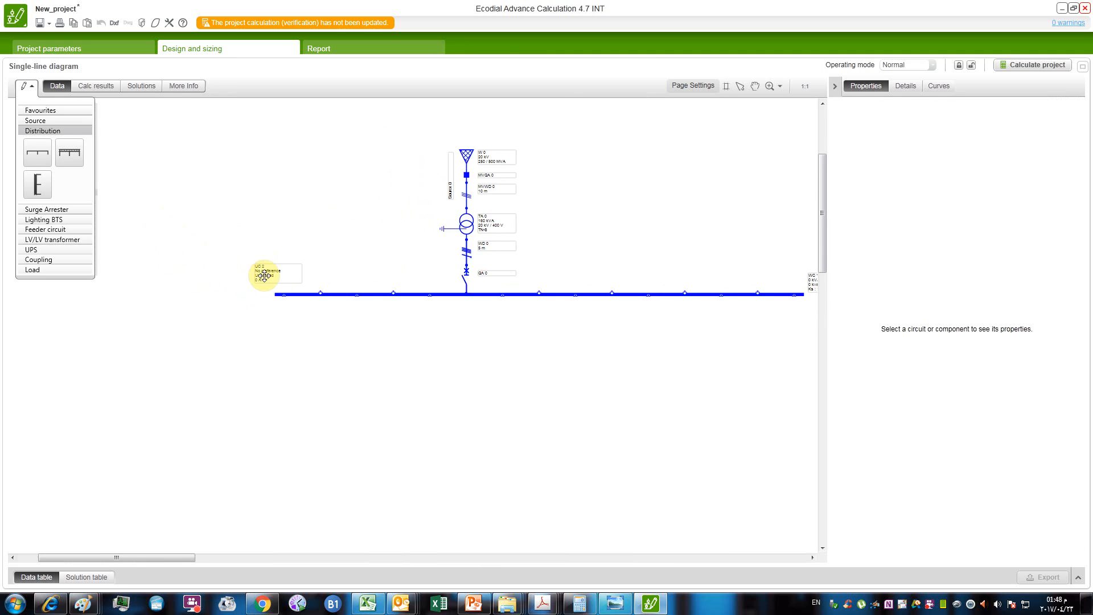
Step: Rename the LV switchboard below the source to MDB
left_click(253, 262)
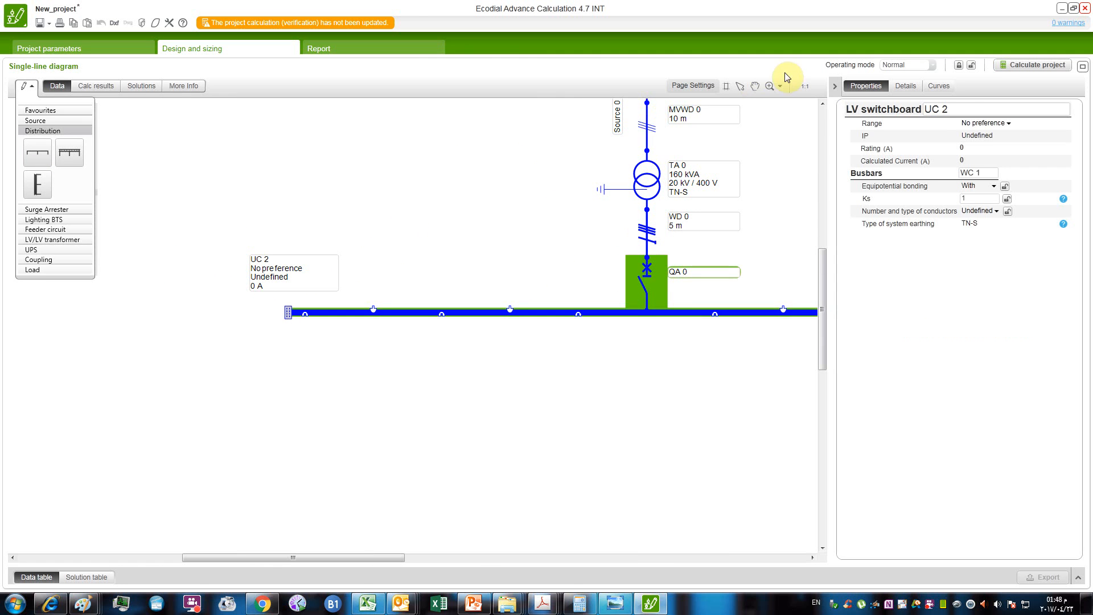
left_click(943, 108)
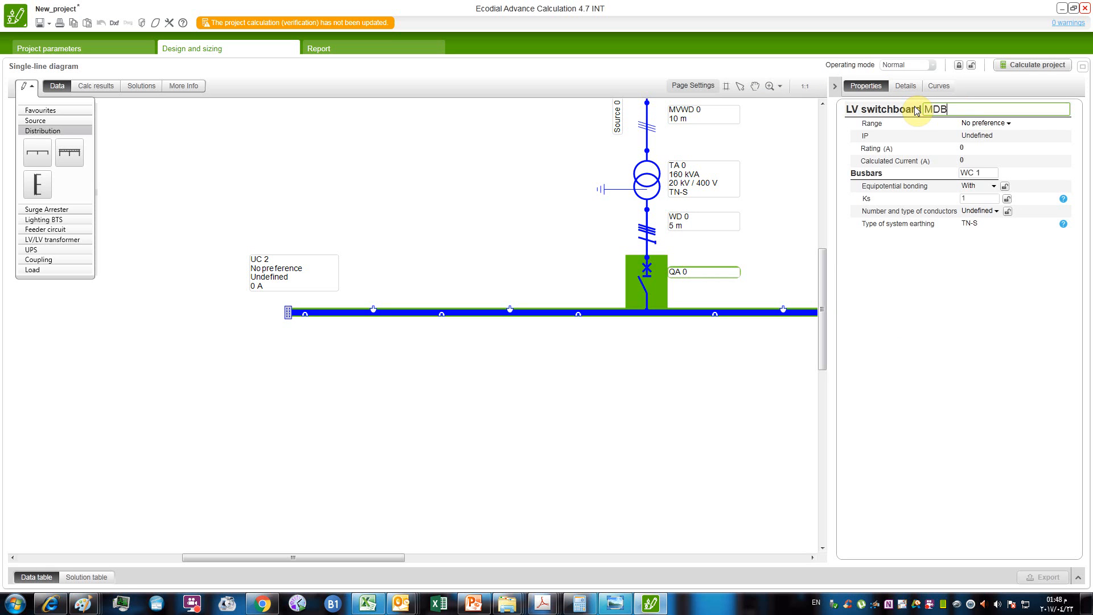
key("Return")
left_click(567, 190)
scroll(392, 260, "down", 2)
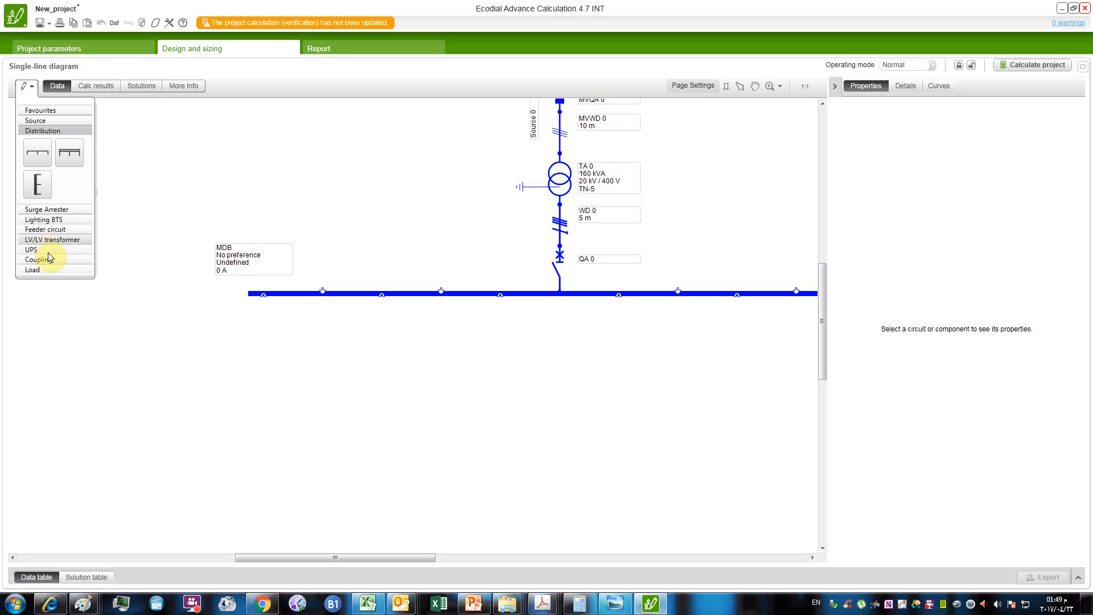
Step: Add a protection/wiring system/switch feeder circuit and connect it under the start of the MDB busbar
left_click(46, 269)
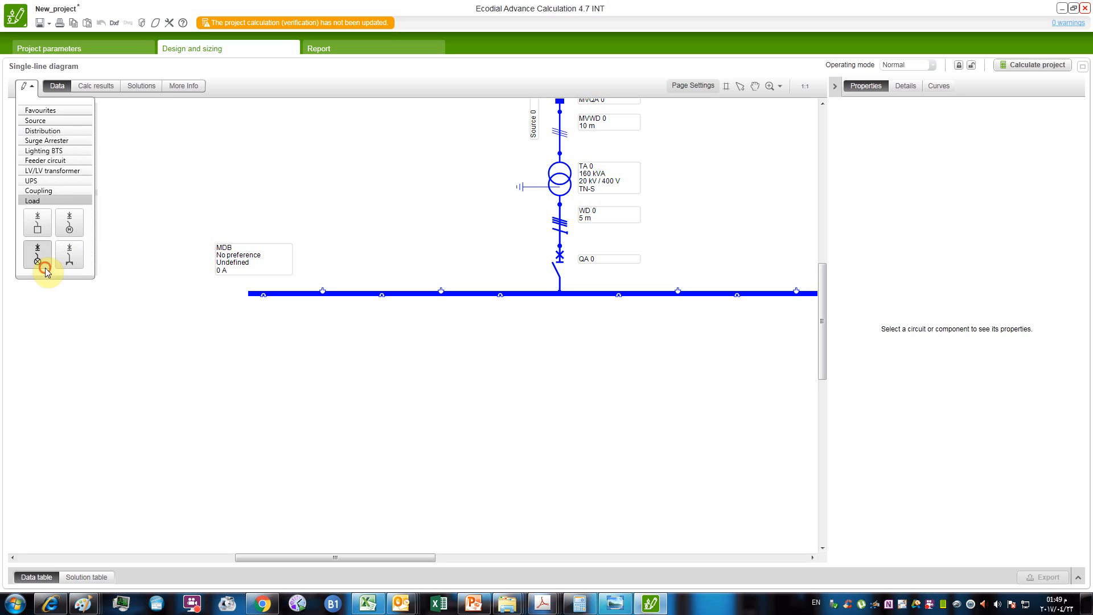
left_click(51, 131)
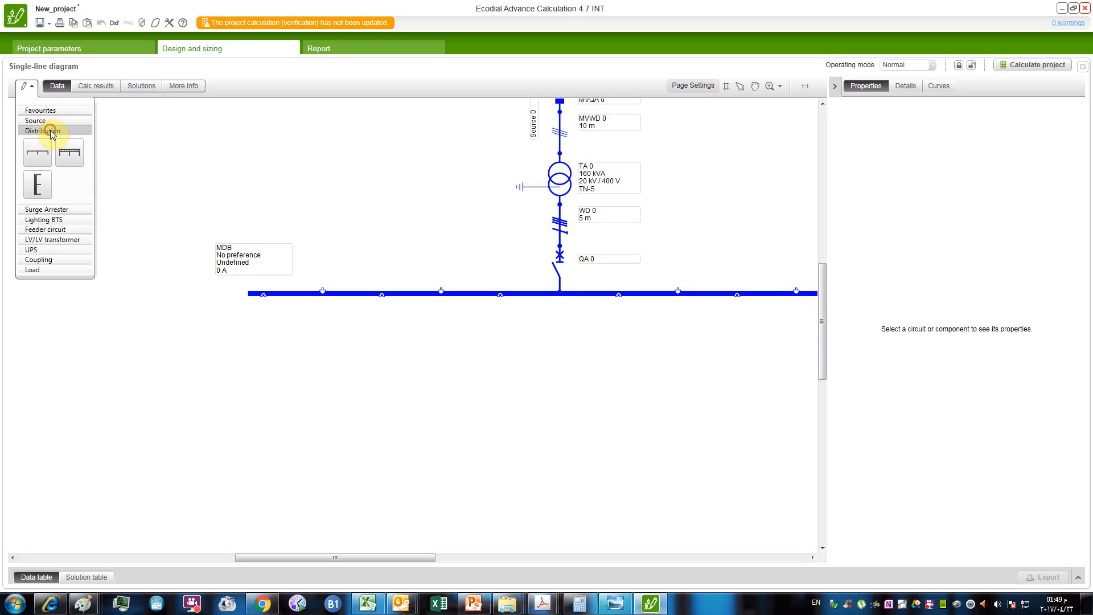
left_click(52, 229)
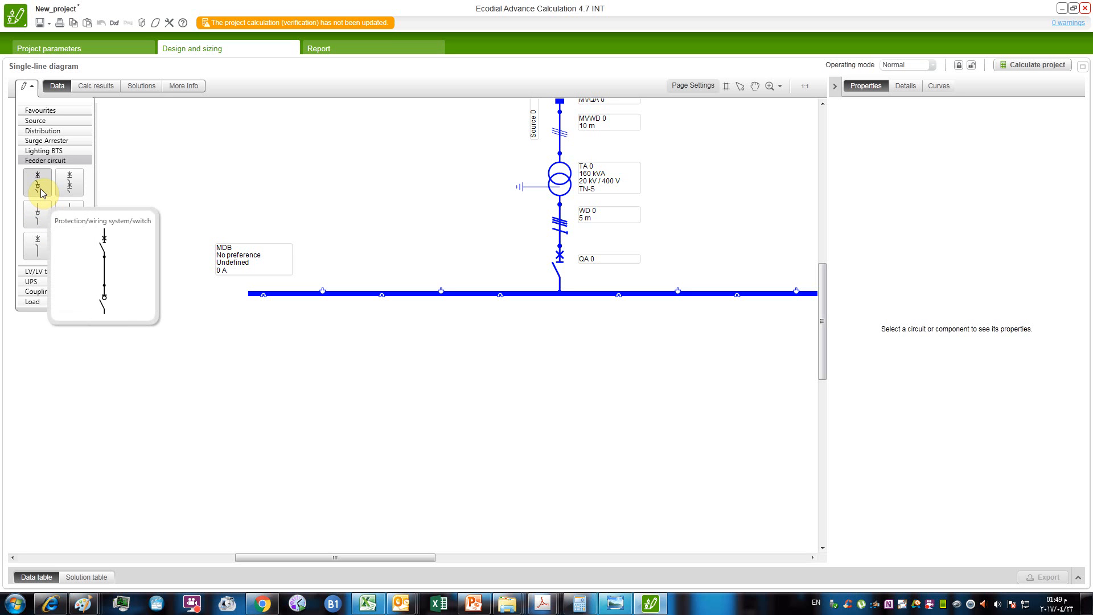
left_click_drag(39, 189, 271, 368)
left_click_drag(324, 343, 328, 291)
scroll(288, 285, "up", 1)
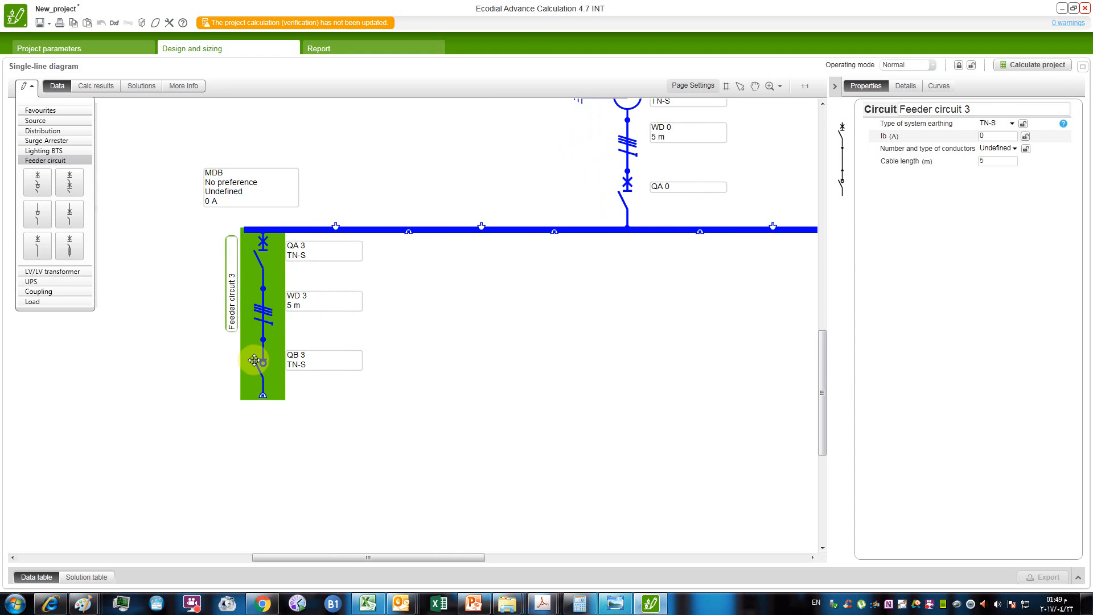
left_click(414, 379)
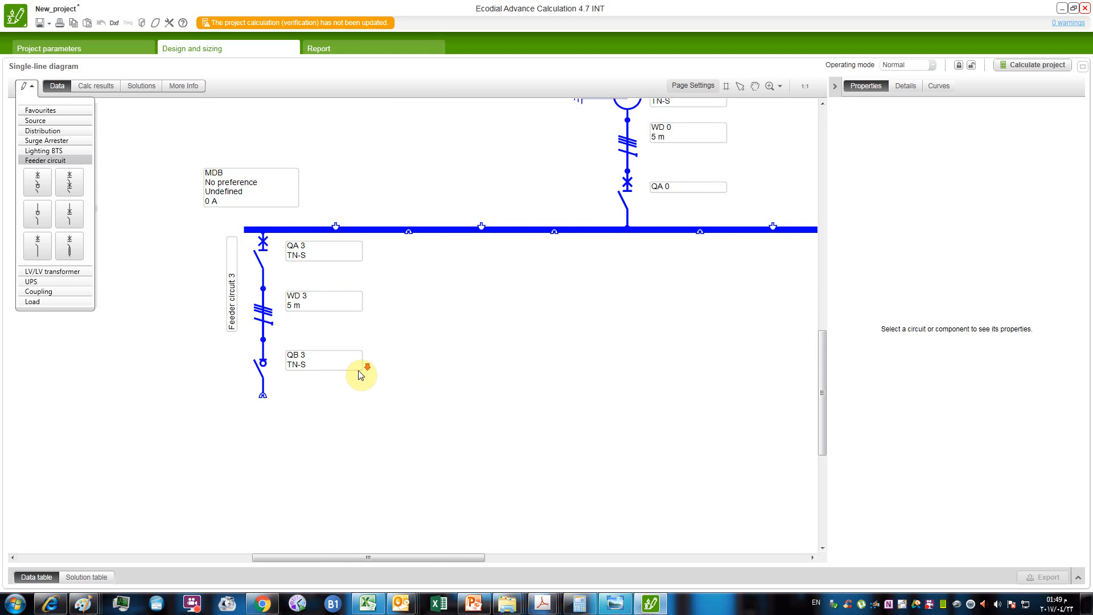
scroll(401, 381, "down", 2)
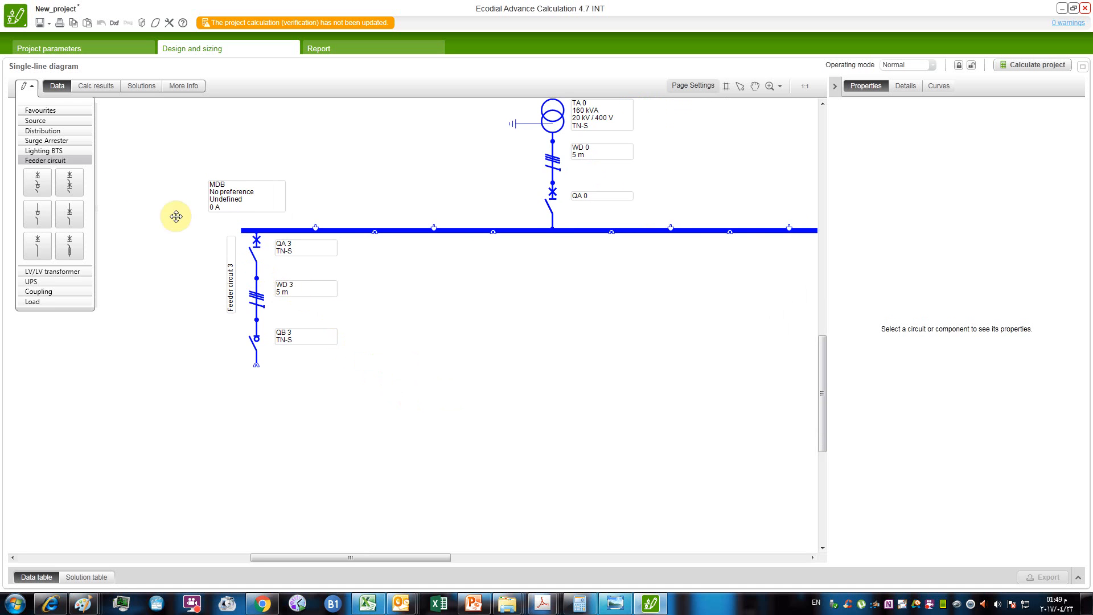
Step: Highlight the breaker and the downstream switch of the new feeder with the screen annotation pen, then clear the marks
mouse_move(50, 185)
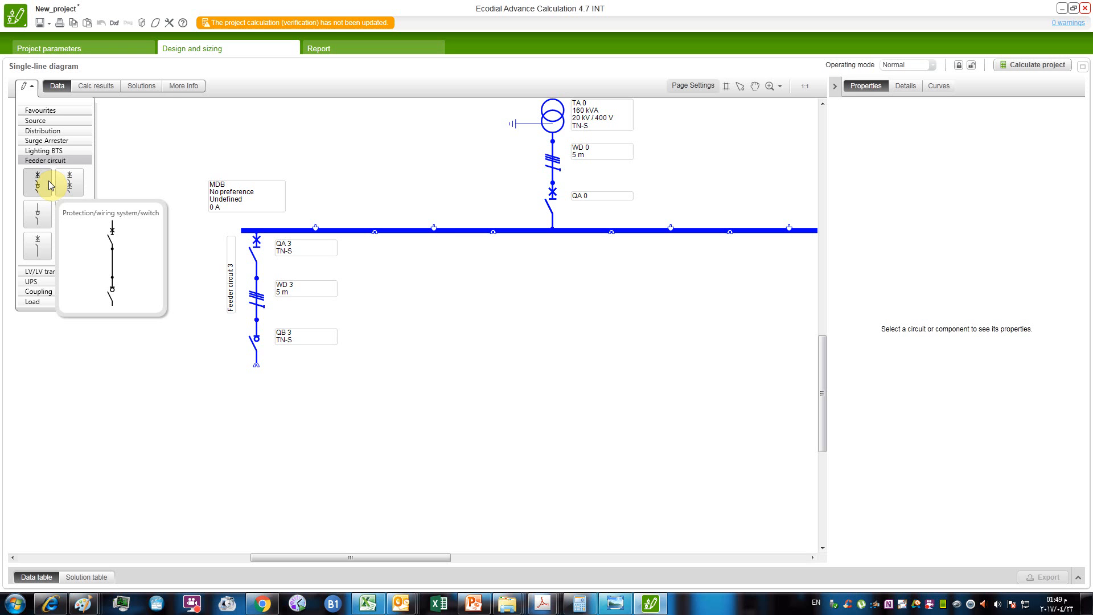
left_click(15, 602)
left_click(92, 314)
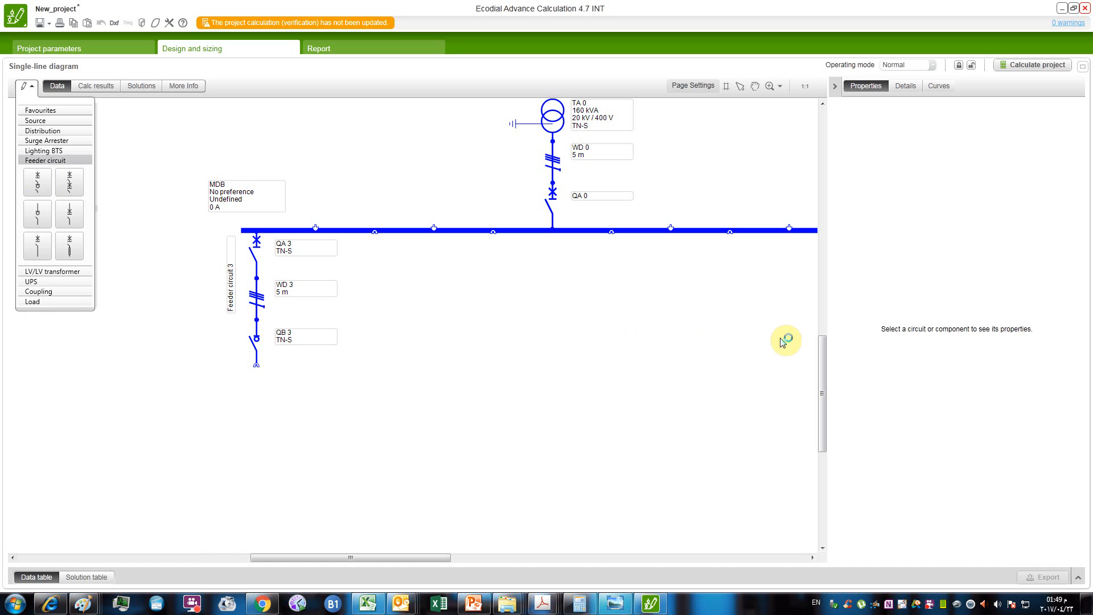
left_click(1077, 422)
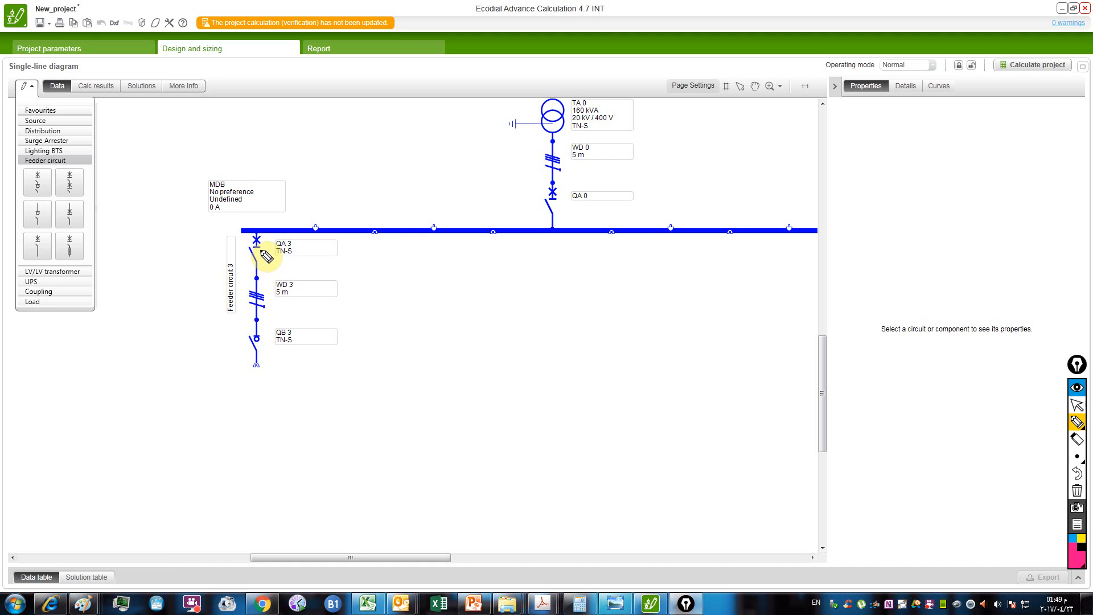
mouse_move(262, 246)
left_mouse_down()
mouse_move(254, 270)
mouse_move(271, 253)
mouse_move(262, 289)
mouse_move(275, 284)
left_mouse_up()
mouse_move(260, 331)
left_mouse_down()
mouse_move(244, 370)
mouse_move(273, 342)
left_mouse_up()
left_click(1077, 490)
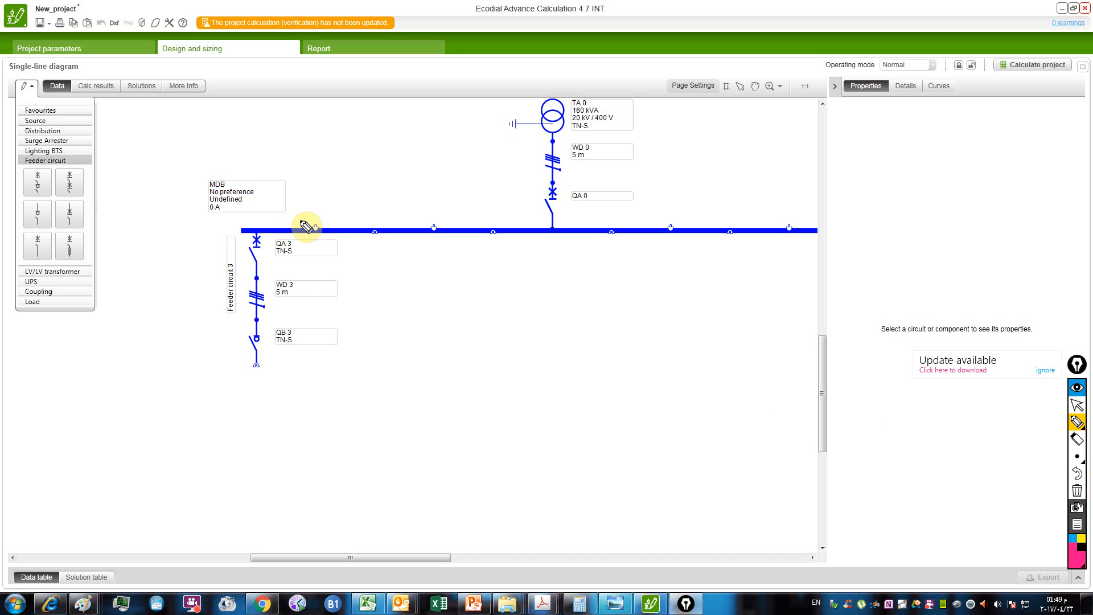
left_click(1078, 406)
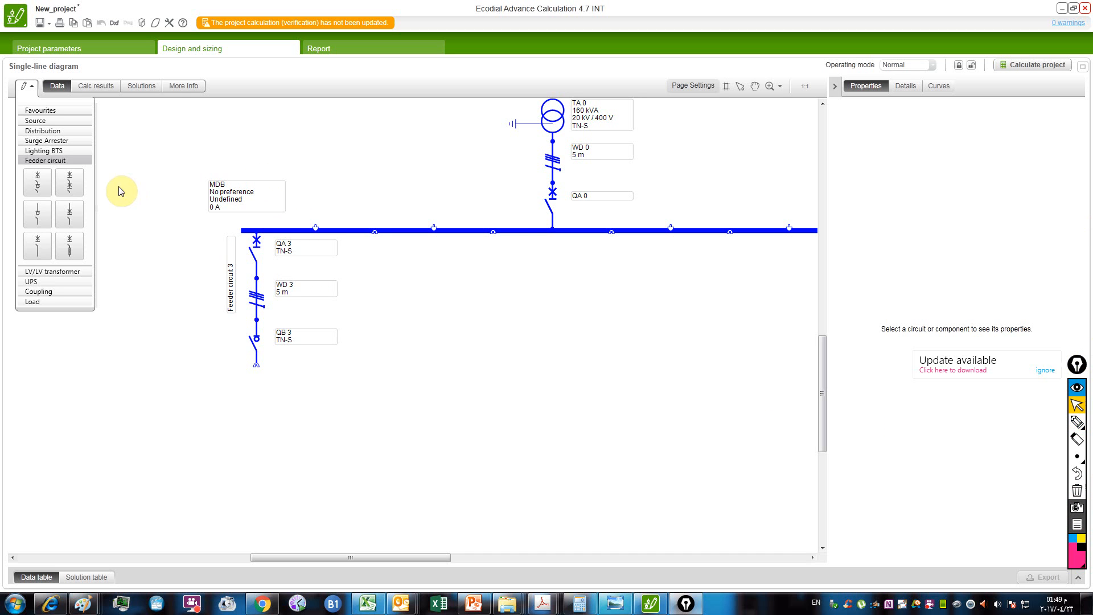
Step: Place a second LV switchboard busbar at the lower end of the MDB feeder circuit and lengthen it
left_click(43, 132)
left_click_drag(37, 153, 250, 377)
left_click(249, 376)
left_click_drag(330, 368, 568, 365)
left_click(330, 401)
scroll(284, 405, "down", 2)
left_click_drag(283, 405, 288, 311)
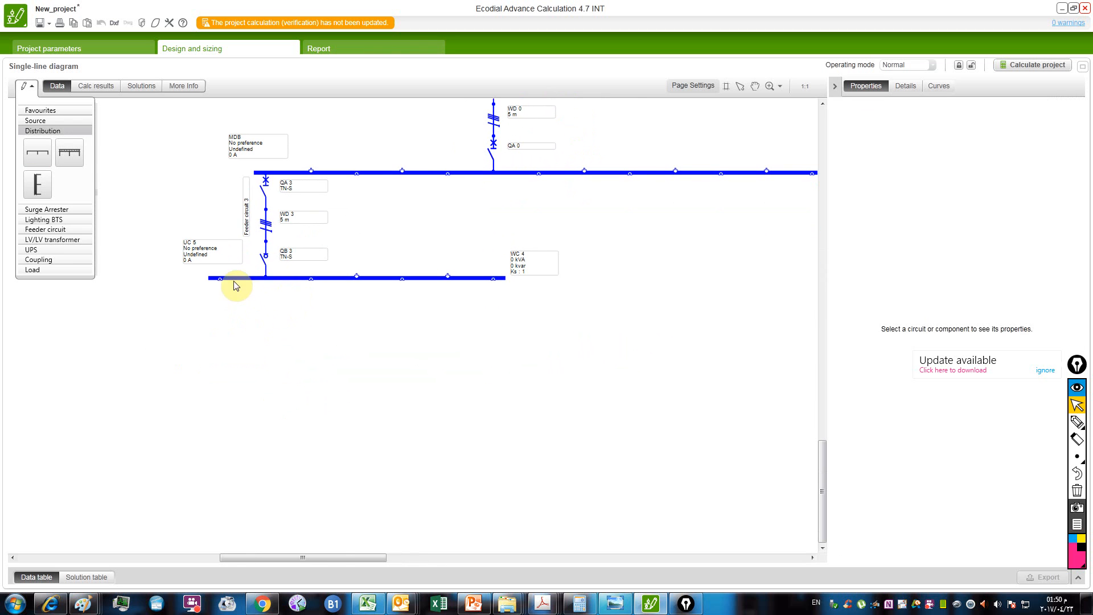
Step: Extend the second switchboard's busbar well past the start of its feeder and move it farther below the MDB
left_click(221, 278)
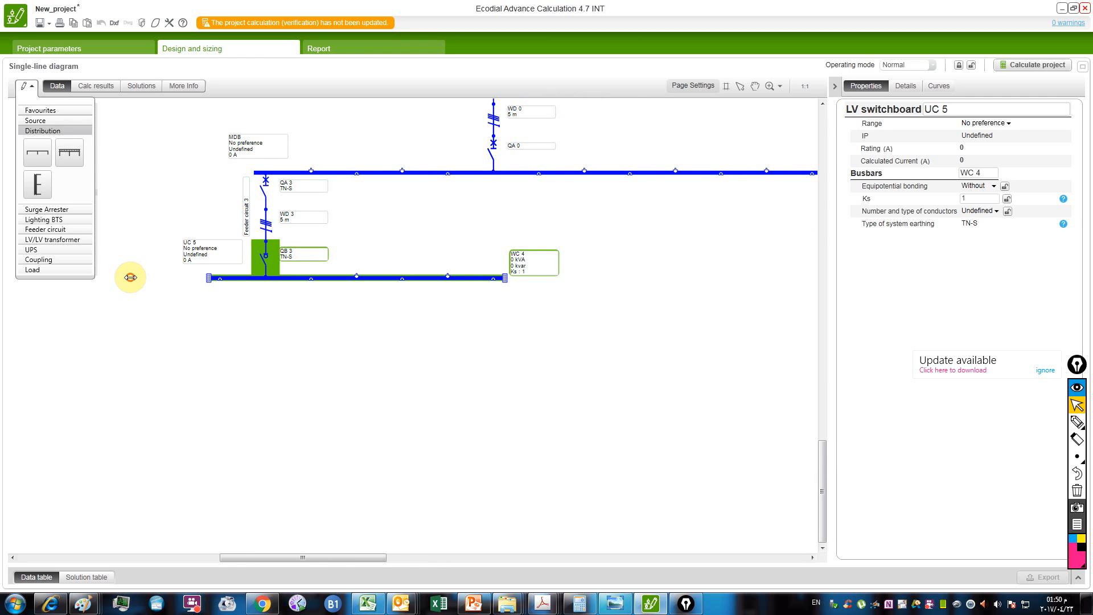
left_click_drag(227, 295, 97, 330)
left_click(292, 329)
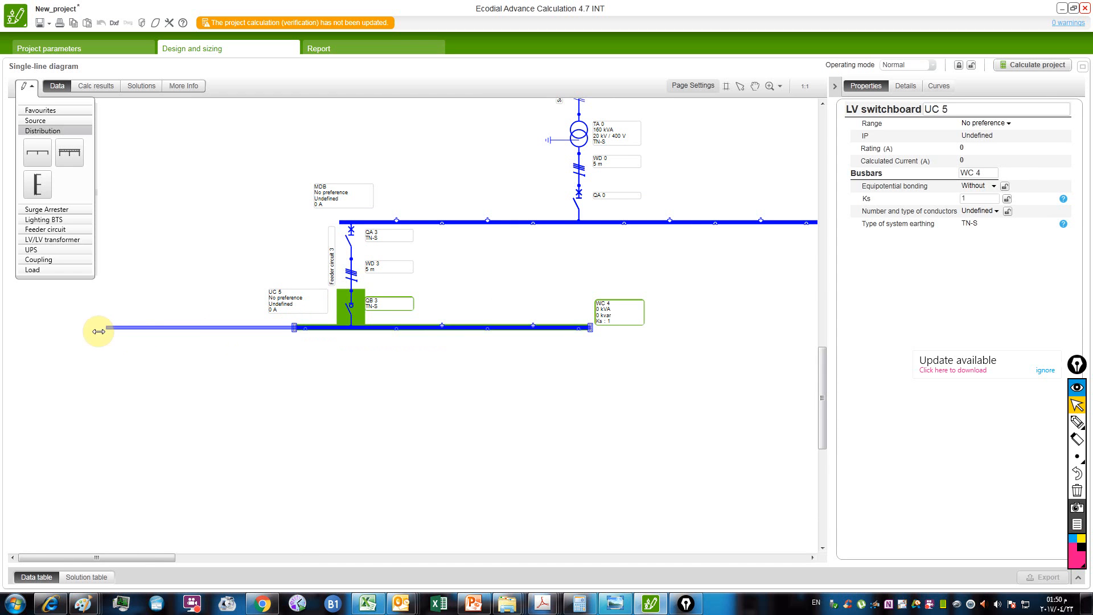
left_click(331, 365)
scroll(348, 376, "down", 2)
left_click_drag(331, 273, 331, 421)
left_click_drag(366, 377, 331, 252)
scroll(241, 262, "up", 3)
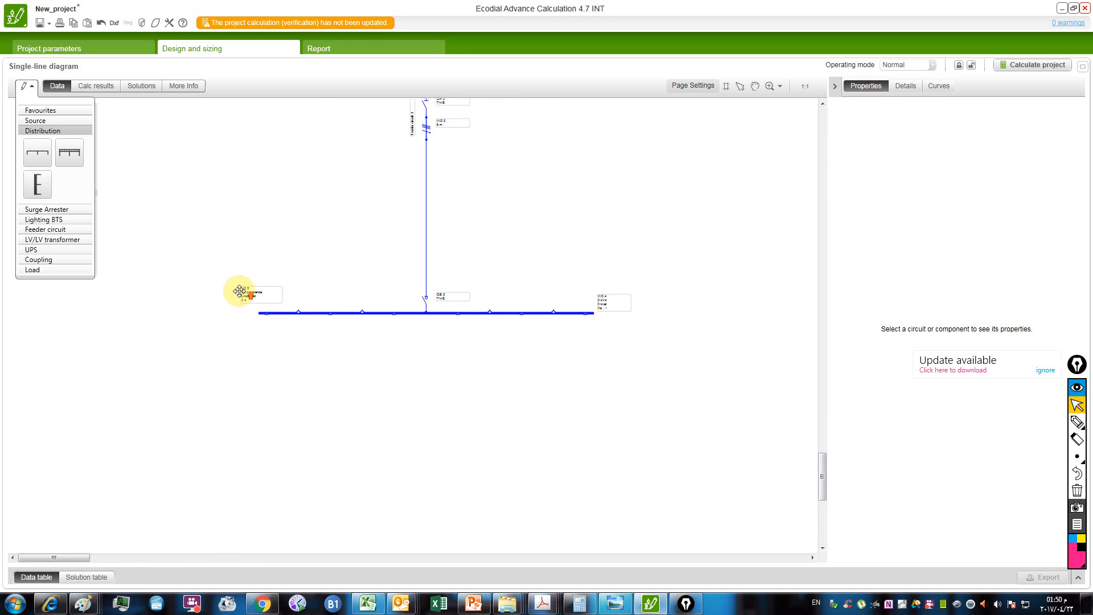
Step: Rename the lower LV switchboard to DP1
left_click(250, 289)
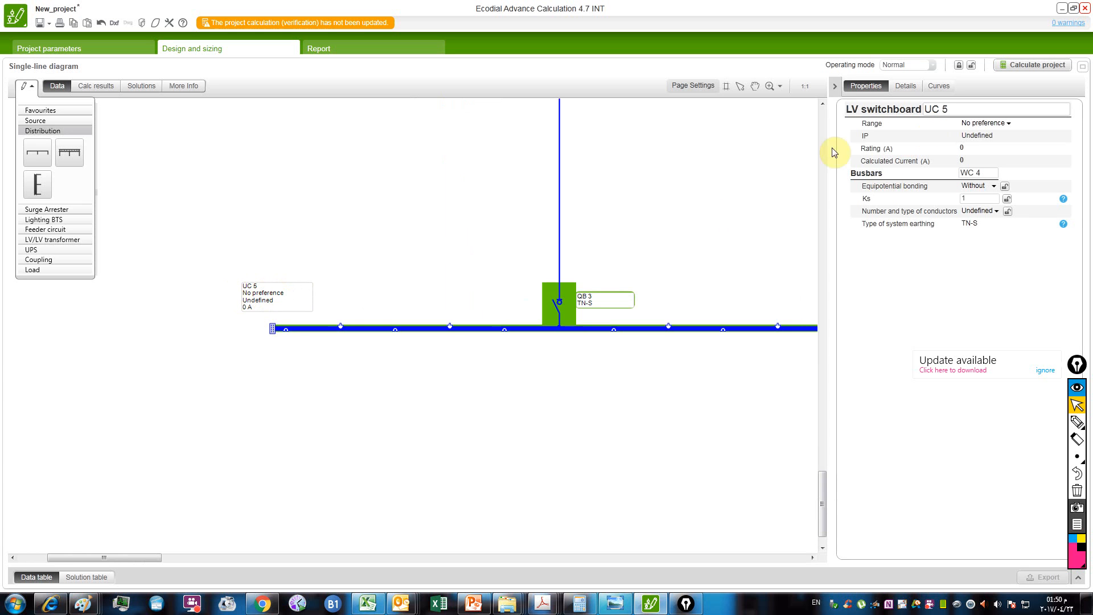
left_click(956, 109)
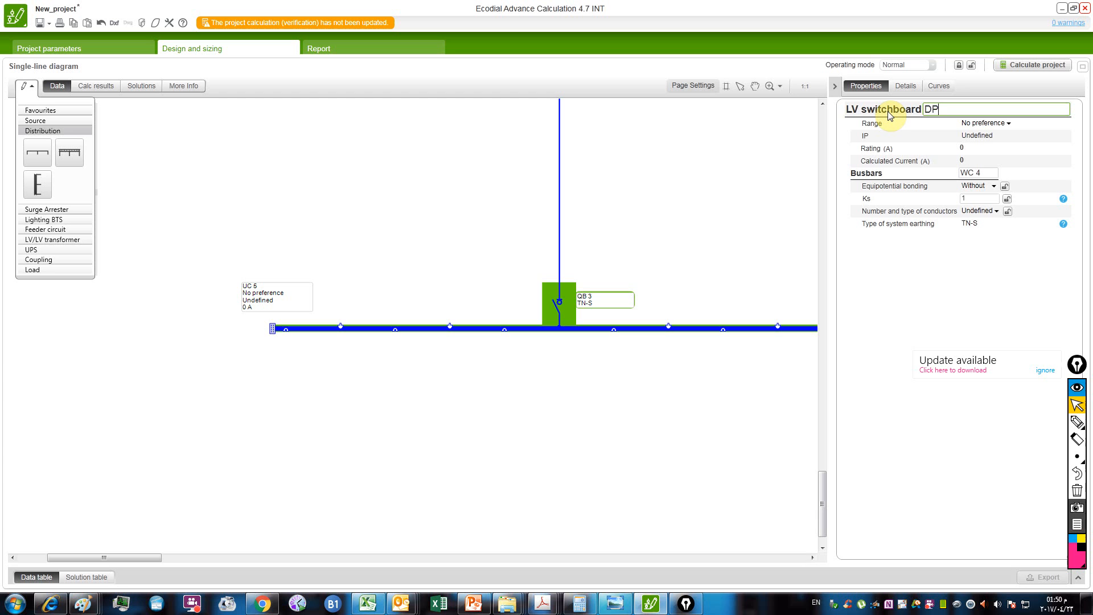
type("DP1")
left_click(640, 229)
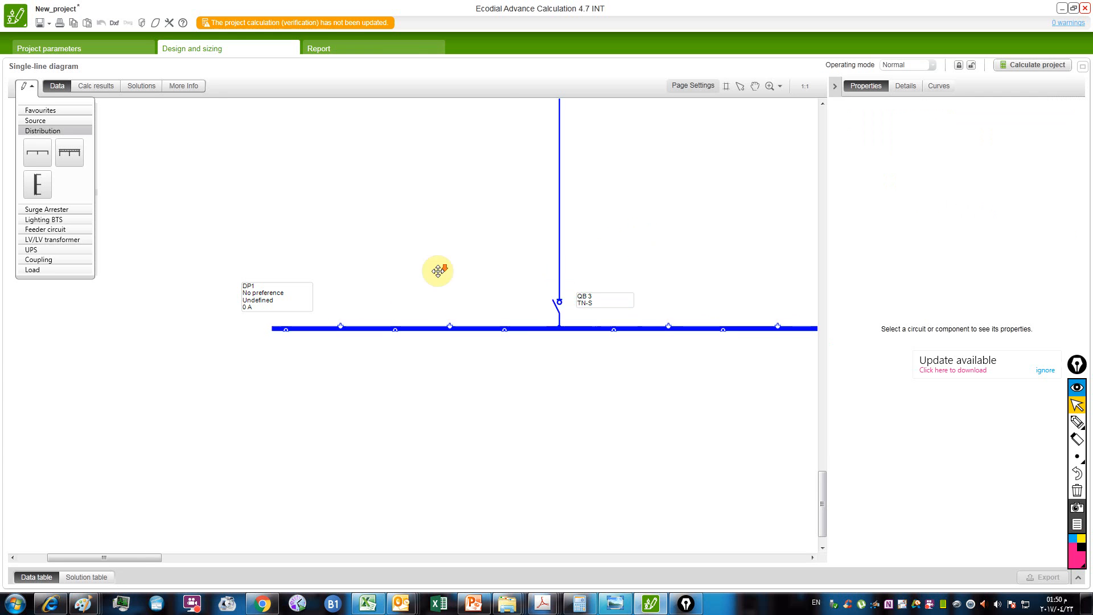
Step: Add a generic load circuit and connect it under the start of the DP1 busbar
scroll(483, 251, "down", 2)
left_click_drag(450, 249, 330, 242)
scroll(268, 234, "up", 1)
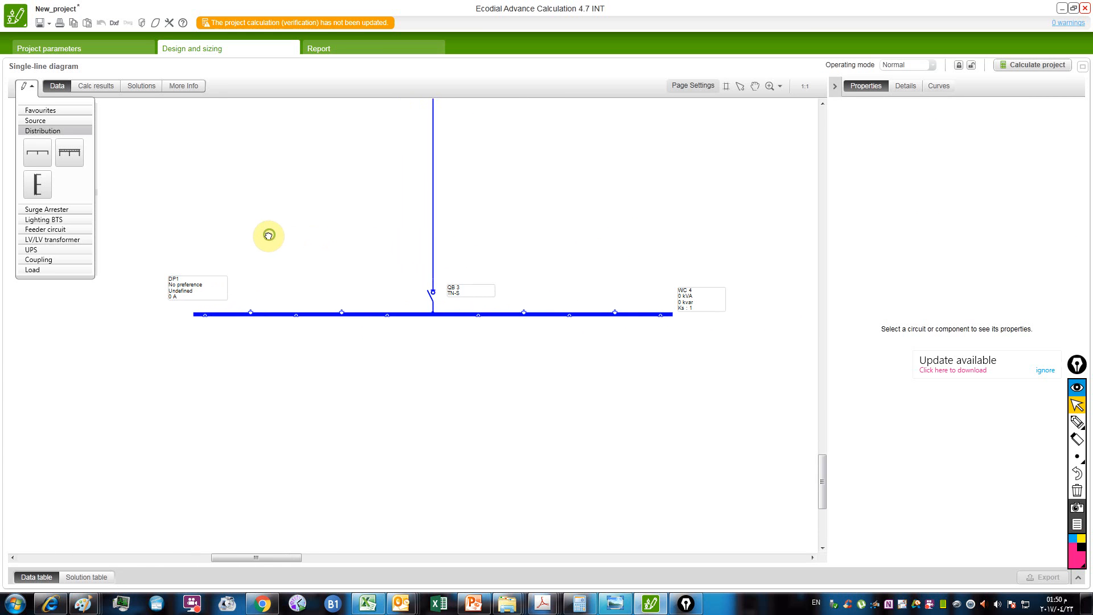
left_click(53, 269)
left_click_drag(45, 230, 202, 370)
left_click(307, 370)
Step: Rename the load at the end of the new DP1 circuit to LP1
left_click(203, 397)
left_click(203, 396)
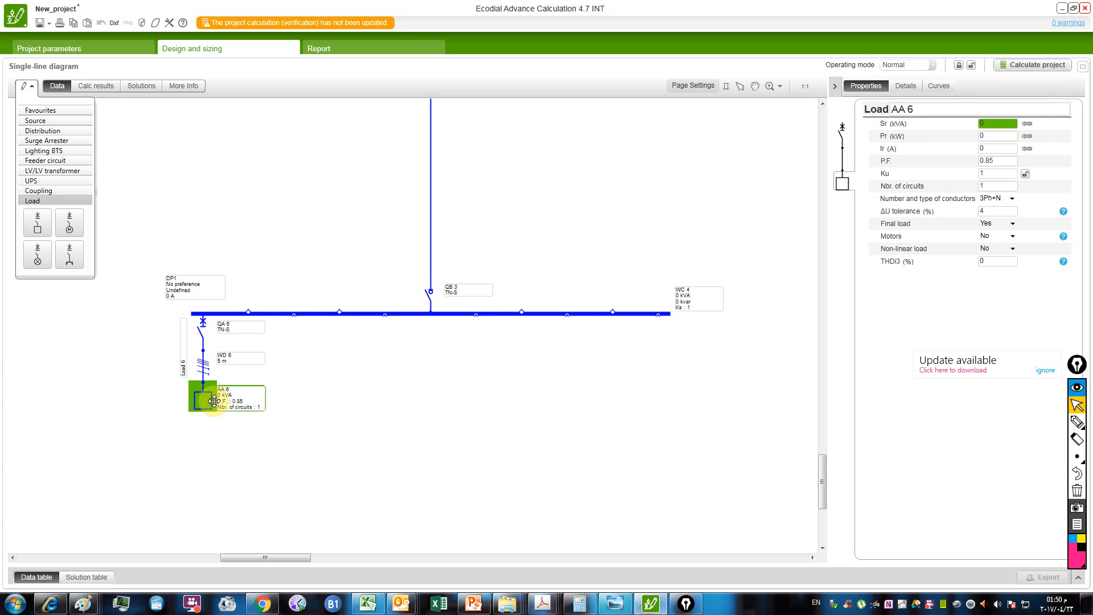
left_click_drag(918, 111, 887, 113)
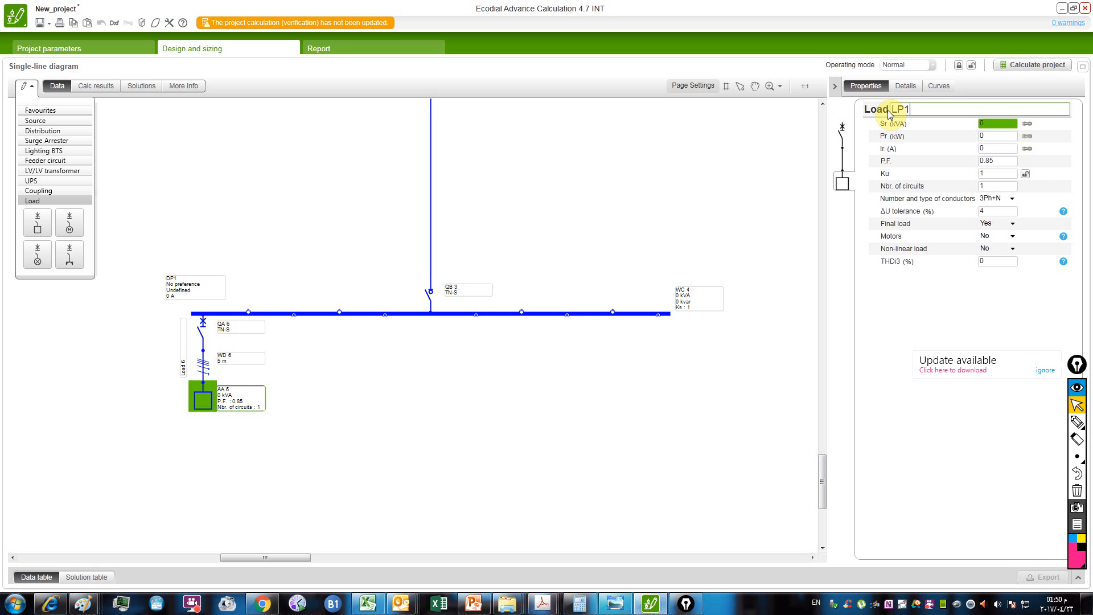
type("LP1")
left_click(699, 161)
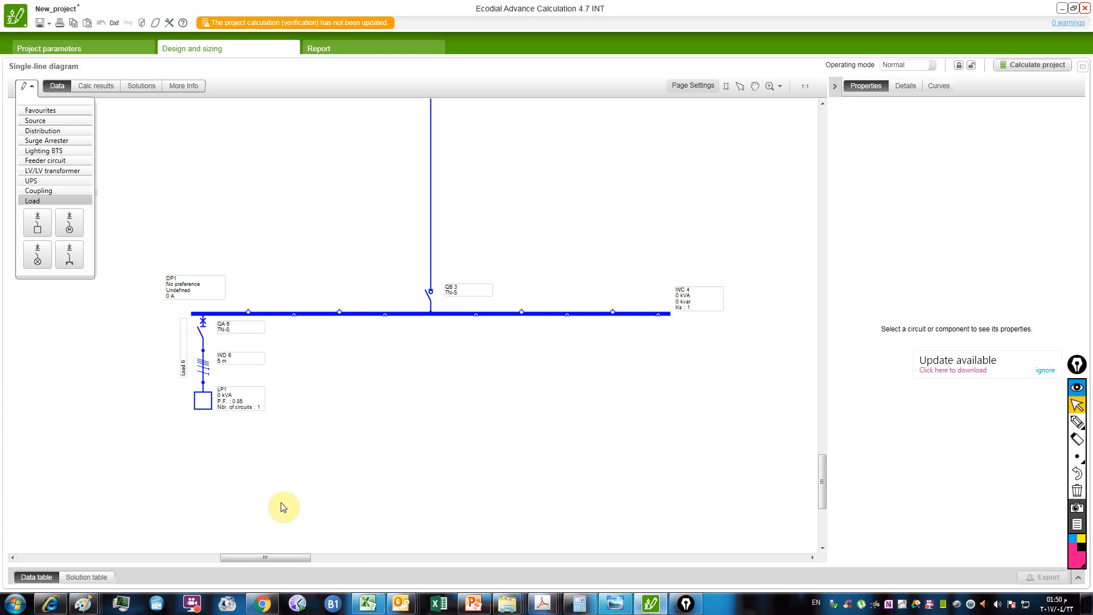
Step: Look up the demand load in the PP-BSM panel schedule in Excel, return to Ecodial and set LP1's Sr to 20 kVA
left_click(368, 604)
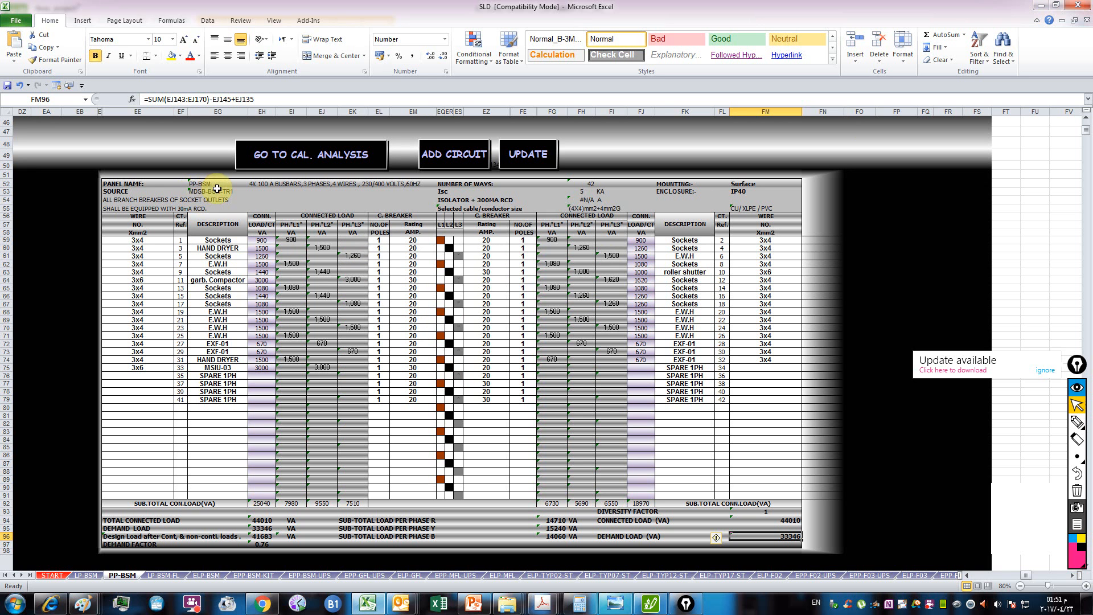
left_click(1040, 8)
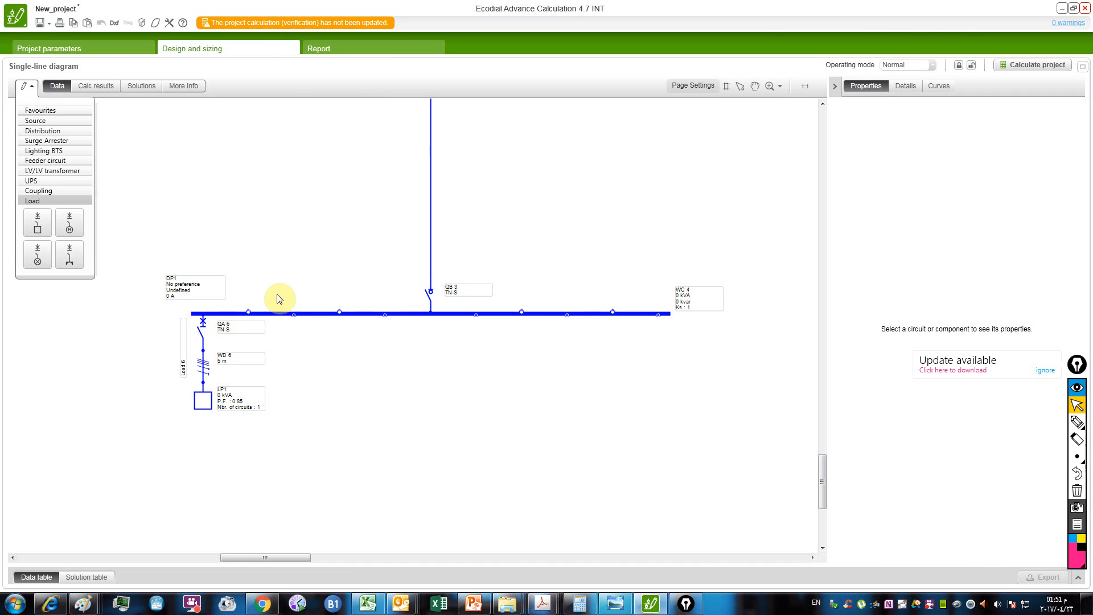
left_click(205, 406)
scroll(205, 406, "up", 2)
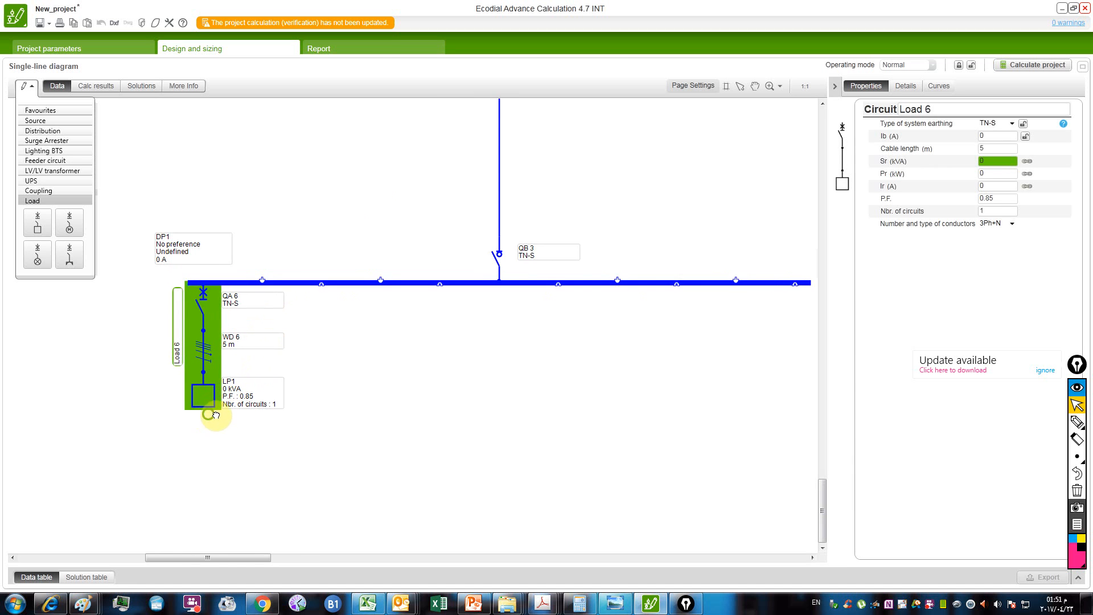
left_click(217, 396)
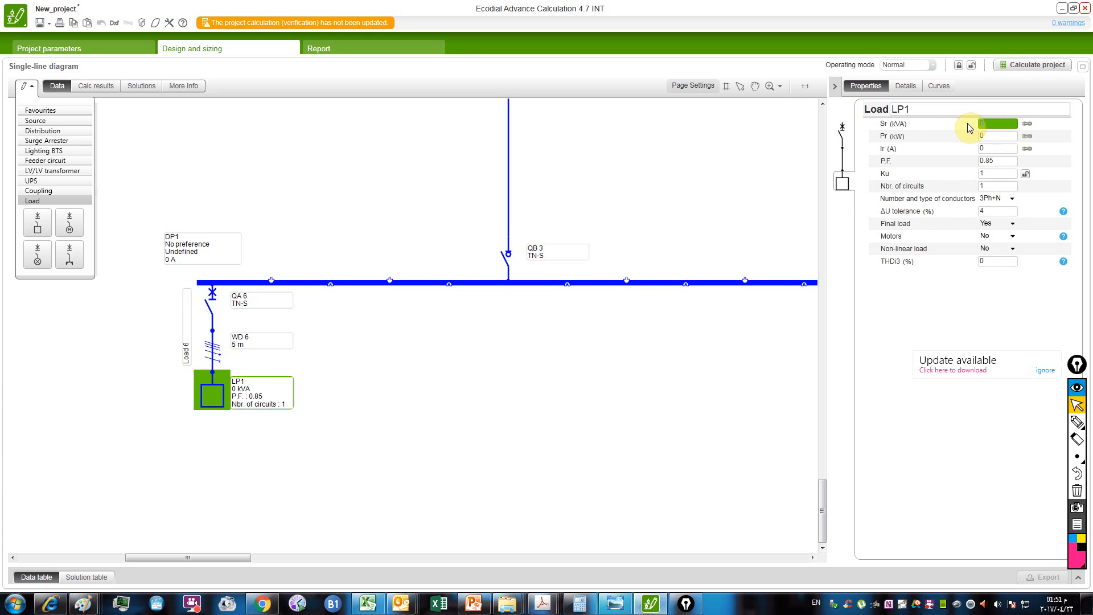
left_click(712, 179)
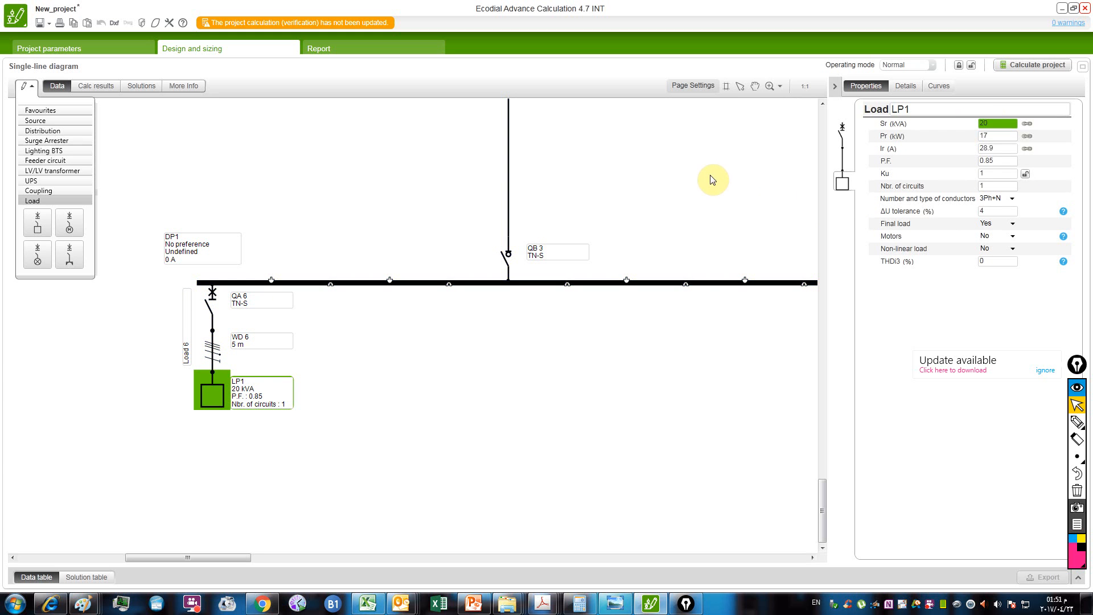
Step: Set the length of the cable feeding LP1 to 20 m
left_click(198, 361)
left_click(213, 350)
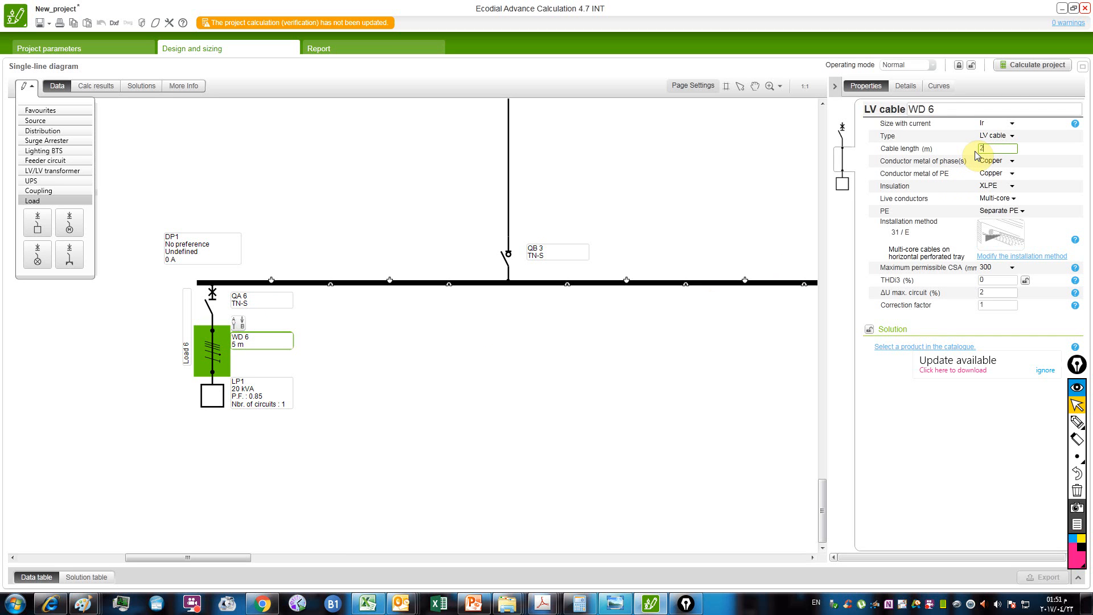
left_click(722, 193)
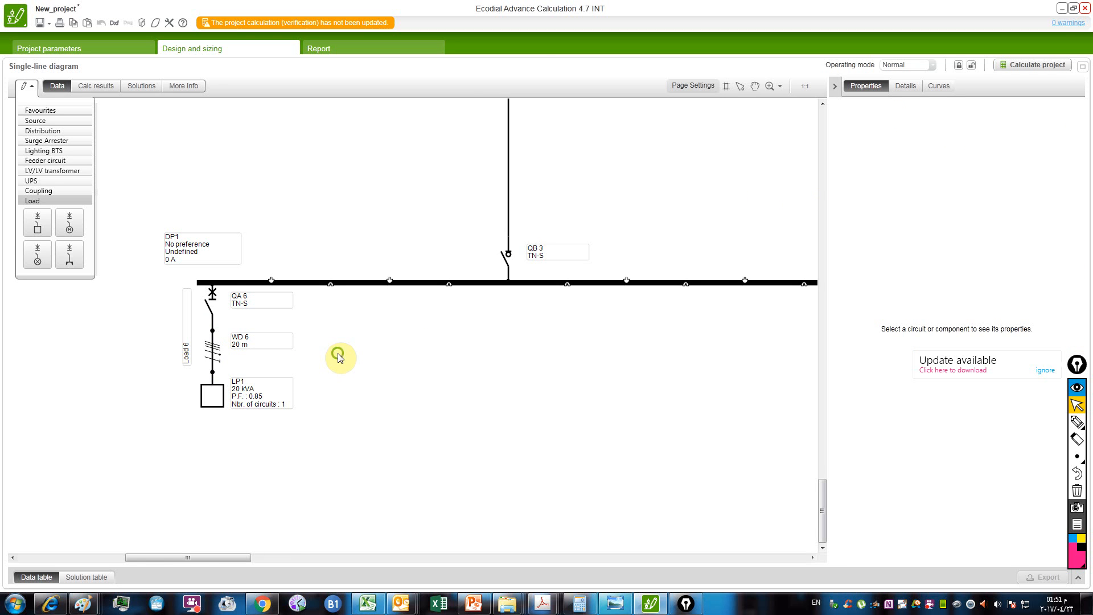
Step: Examine the LP1 circuit's properties and the sizing-current options of its cable
left_click(176, 407)
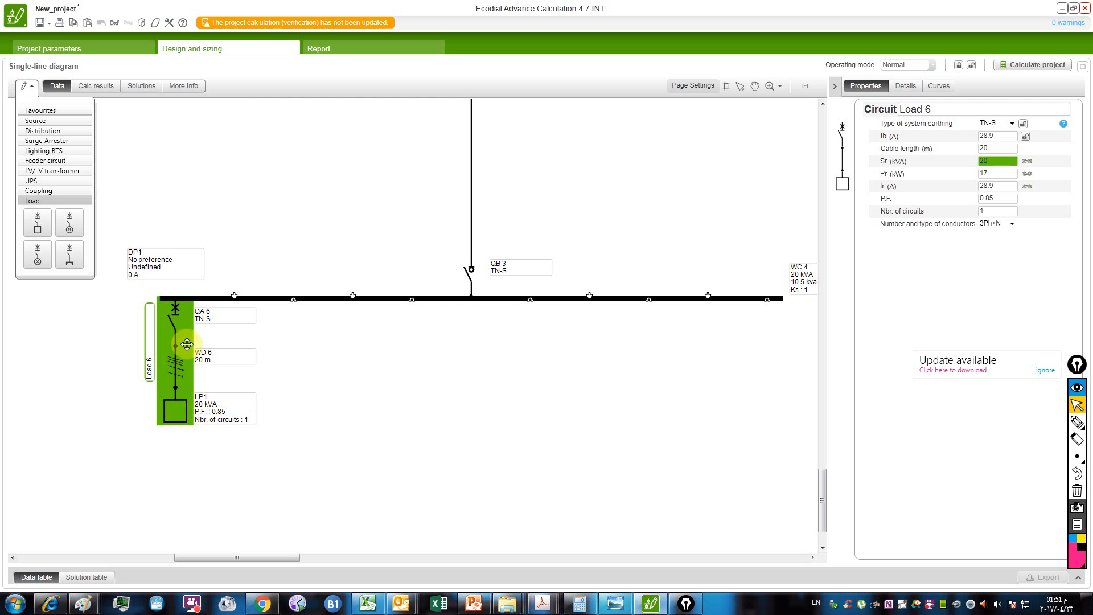
left_click(175, 322)
left_click(177, 363)
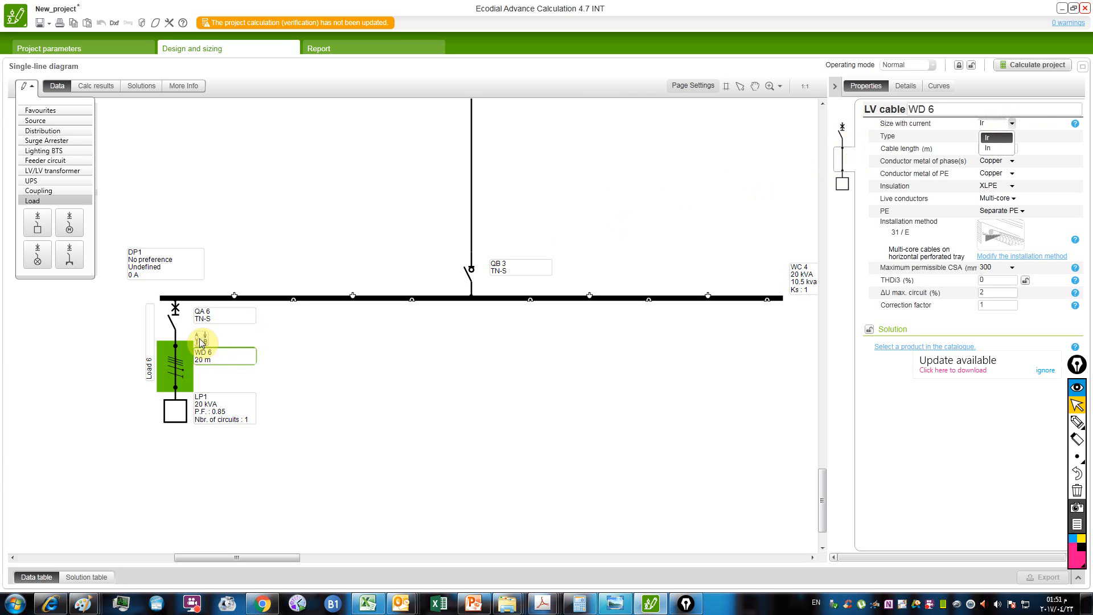
left_click(364, 378)
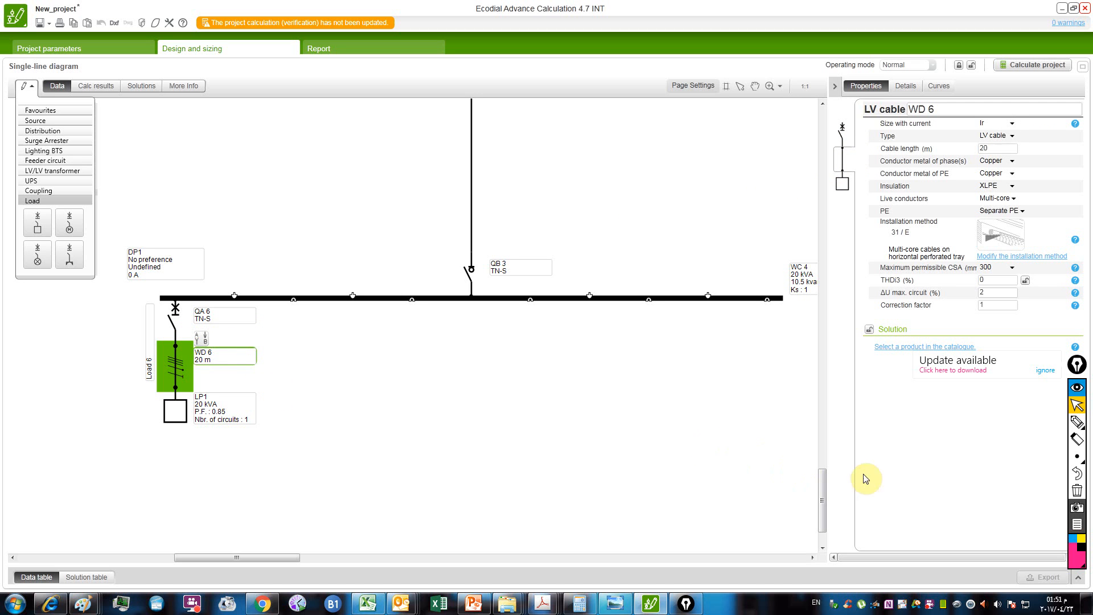
Step: Annotate the LP1 breaker with Ir (AT) over In (AF) using the screen pen, and draw arrows from the cable to both terms
left_click(1039, 424)
left_click_drag(139, 328, 175, 320)
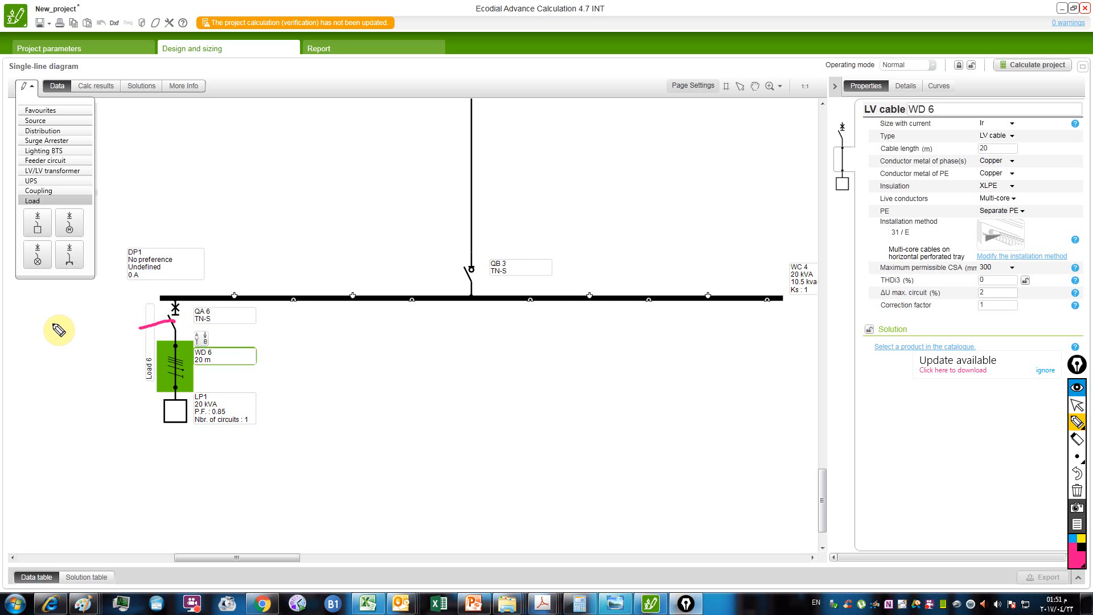
mouse_move(20, 313)
left_mouse_down()
mouse_move(64, 319)
mouse_move(108, 308)
left_mouse_up()
mouse_move(98, 295)
left_mouse_down()
mouse_move(125, 295)
mouse_move(41, 336)
mouse_move(56, 357)
mouse_move(74, 346)
mouse_move(83, 355)
mouse_move(102, 325)
mouse_move(114, 337)
left_mouse_up()
left_click_drag(110, 329, 126, 332)
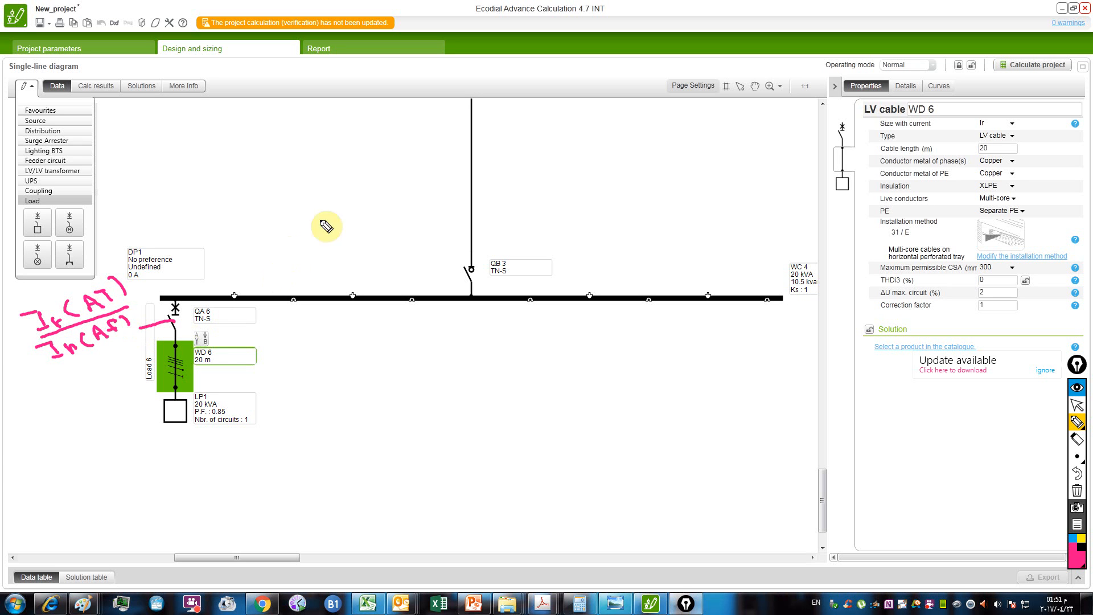
mouse_move(142, 382)
left_mouse_down()
mouse_move(117, 386)
mouse_move(91, 362)
left_mouse_up()
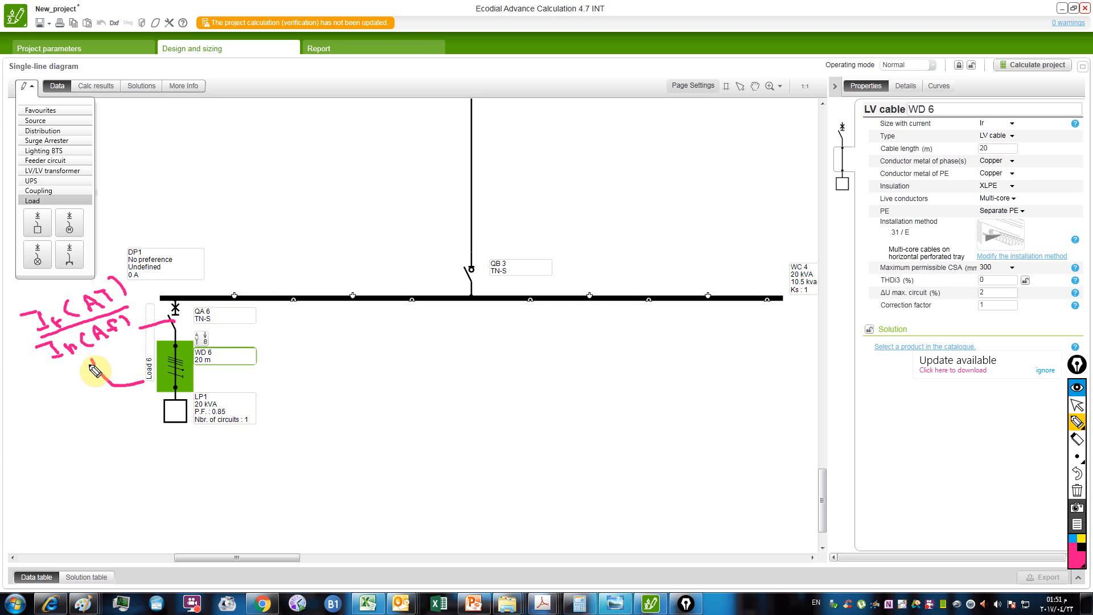
mouse_move(148, 382)
left_mouse_down()
mouse_move(114, 398)
mouse_move(13, 369)
mouse_move(23, 331)
mouse_move(47, 349)
left_mouse_up()
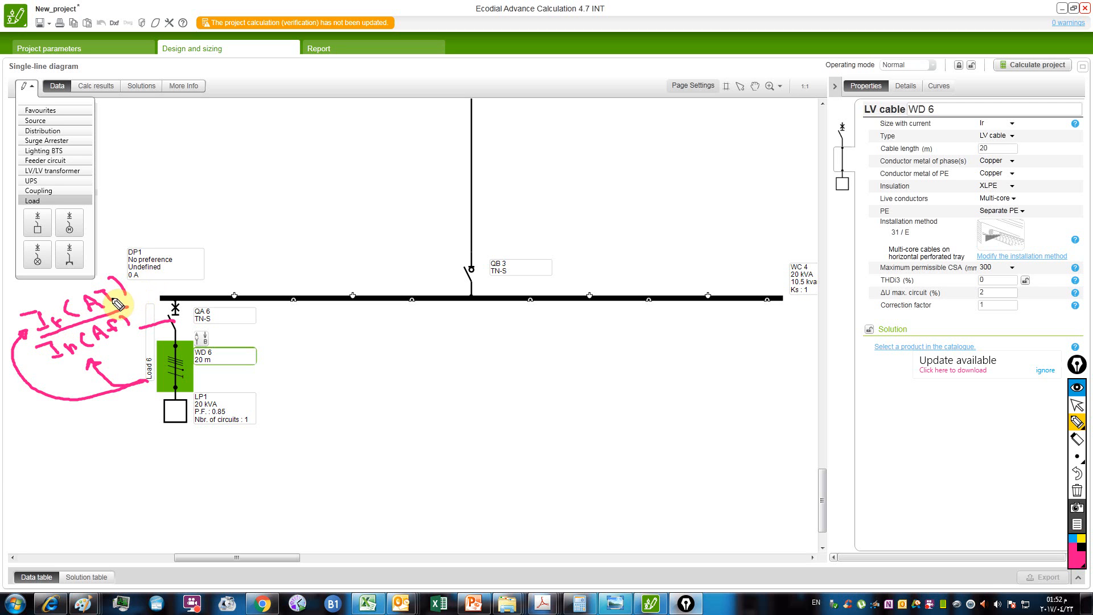
Step: Write Ir < In above the busbar, circle Ir, point at the cable, label Ir as AT, and clear all pen marks
left_click_drag(173, 201, 208, 215)
left_click_drag(242, 169, 261, 190)
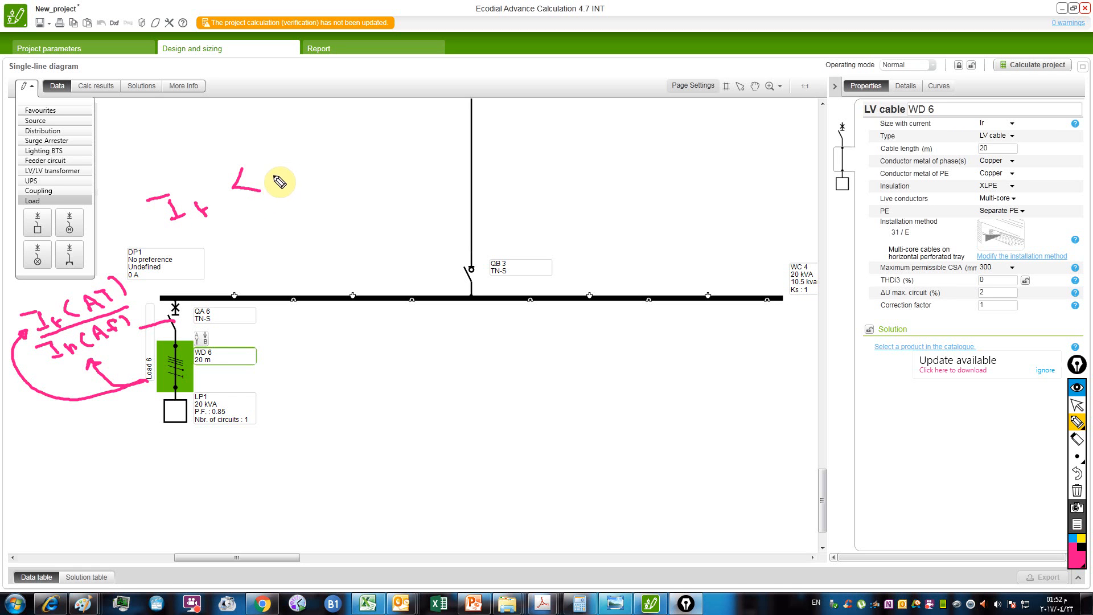
mouse_move(279, 173)
left_mouse_down()
mouse_move(272, 153)
mouse_move(310, 168)
left_mouse_up()
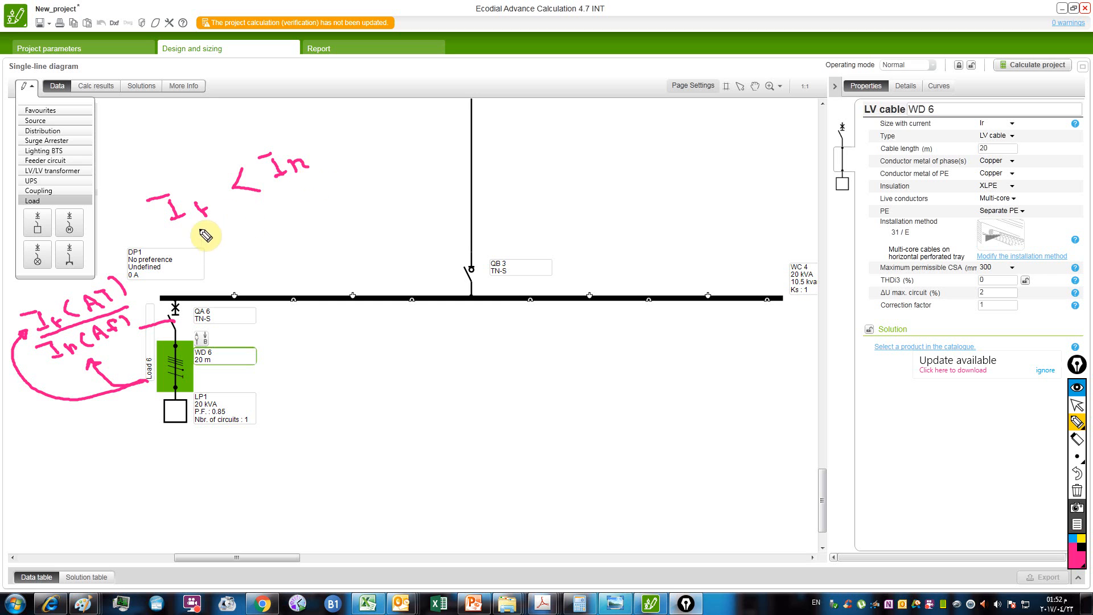
left_click(202, 188)
mouse_move(141, 221)
left_mouse_down()
mouse_move(214, 232)
mouse_move(215, 195)
left_mouse_up()
left_click(185, 370)
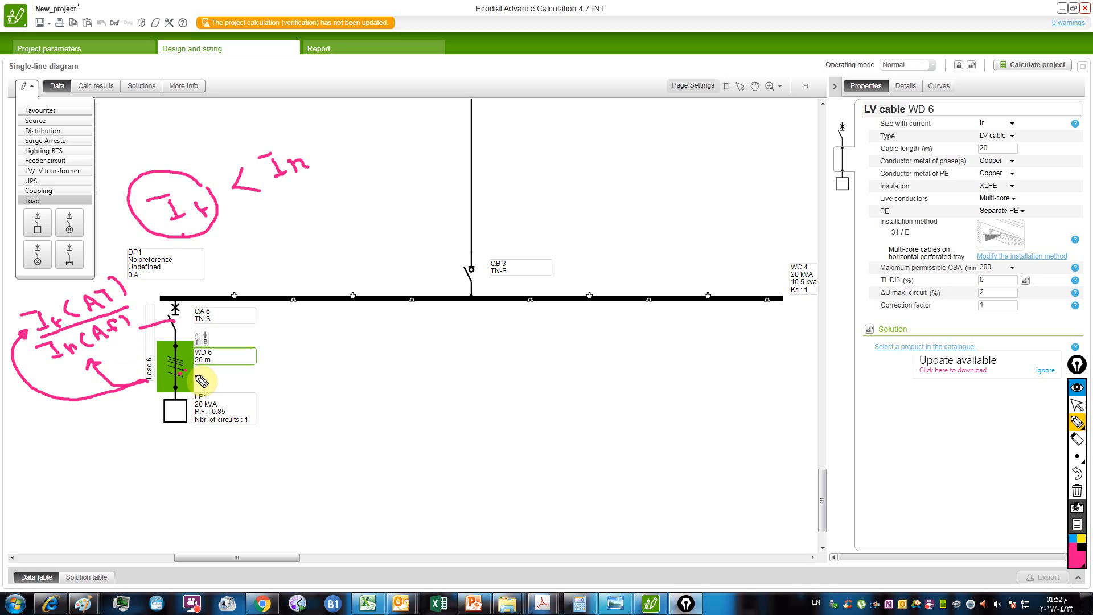
left_click_drag(233, 373, 205, 376)
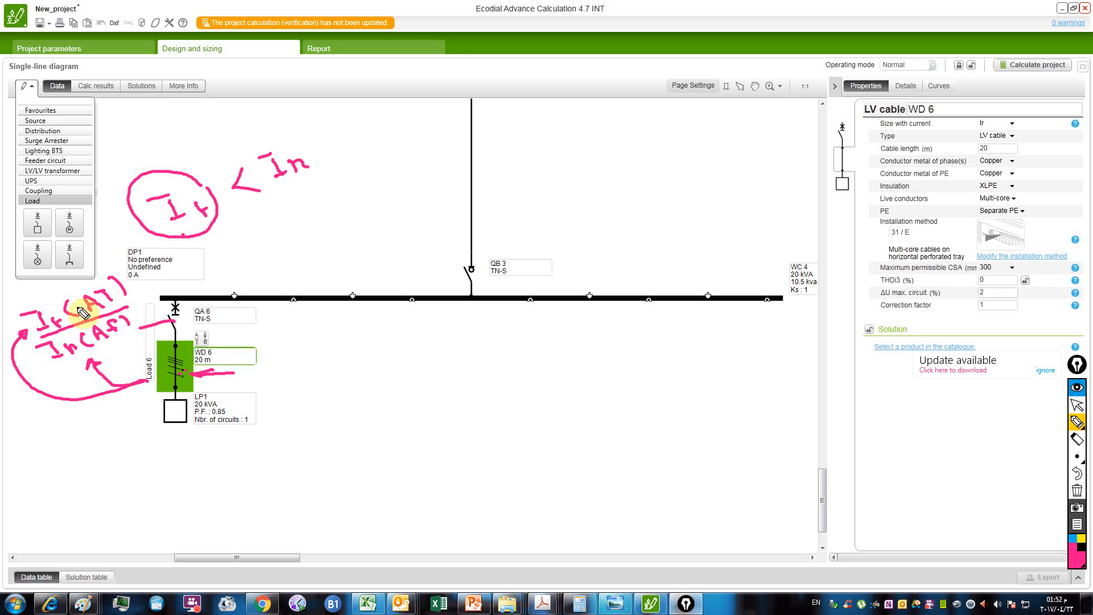
mouse_move(116, 167)
left_mouse_down()
mouse_move(127, 147)
mouse_move(149, 149)
mouse_move(136, 145)
mouse_move(135, 165)
left_mouse_up()
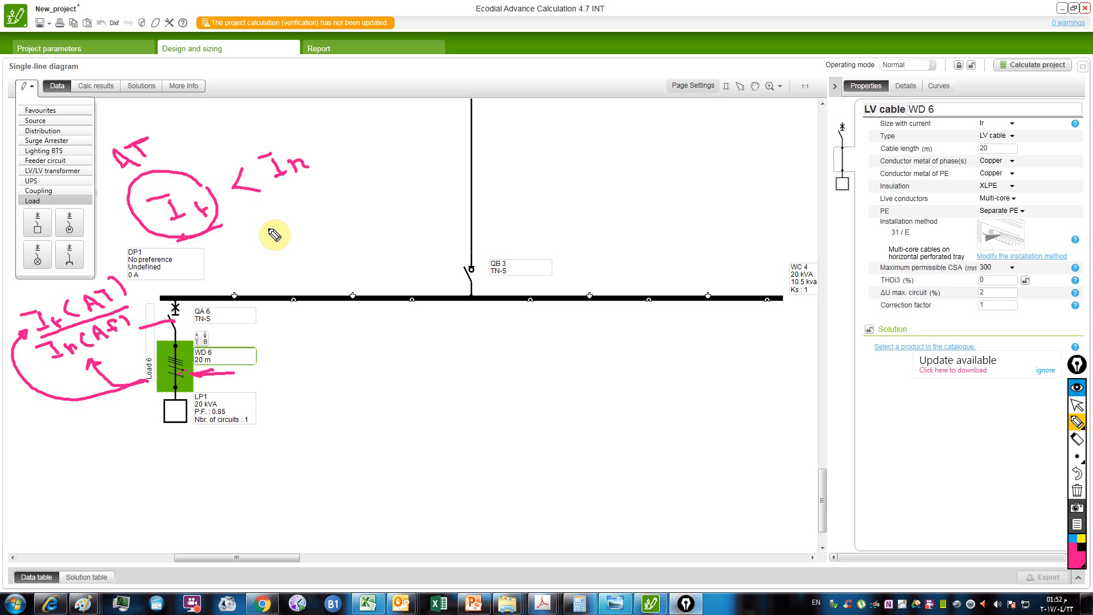
left_click(1076, 404)
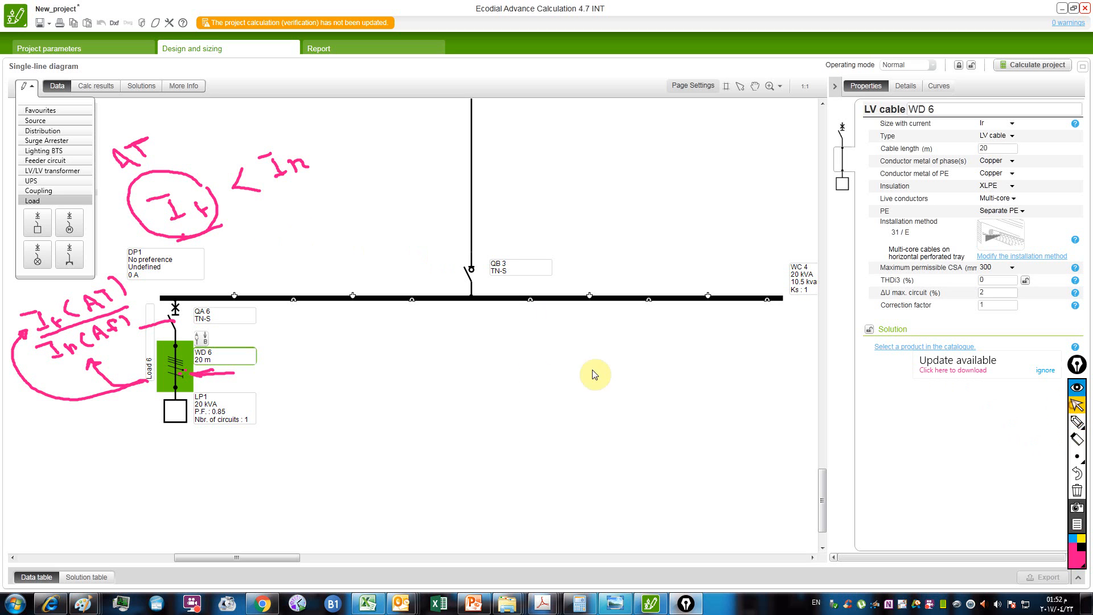
left_click(1076, 490)
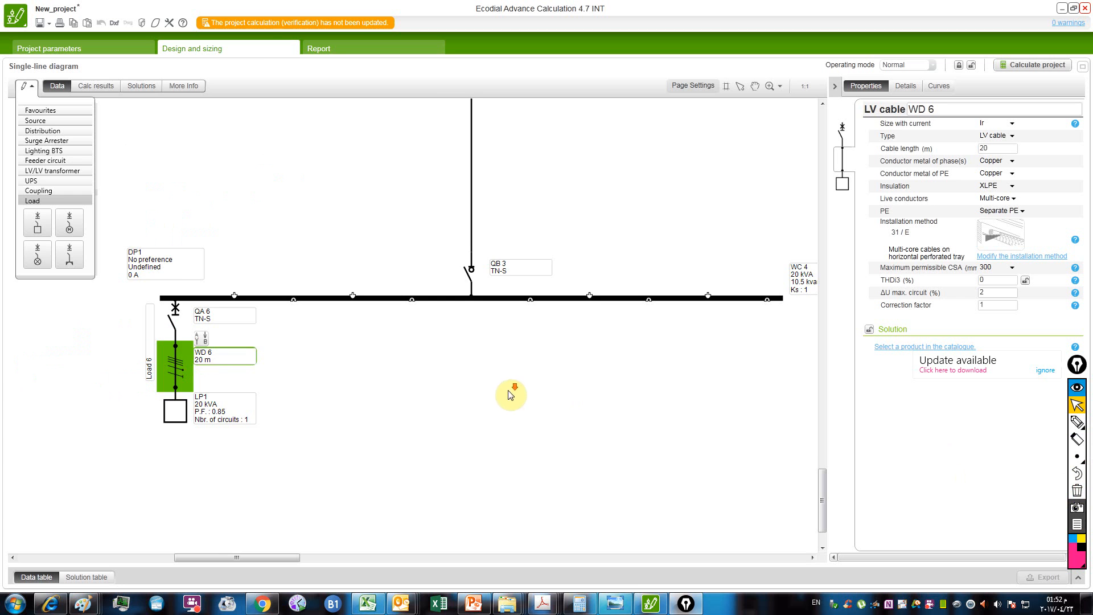
Step: Review the LP1 circuit's components: the cable's sizing-current options, the circuit breaker's properties and the load's properties
scroll(510, 395, "down", 3)
left_click_drag(488, 378, 439, 351)
scroll(185, 363, "up", 3)
left_click_drag(188, 362, 245, 400)
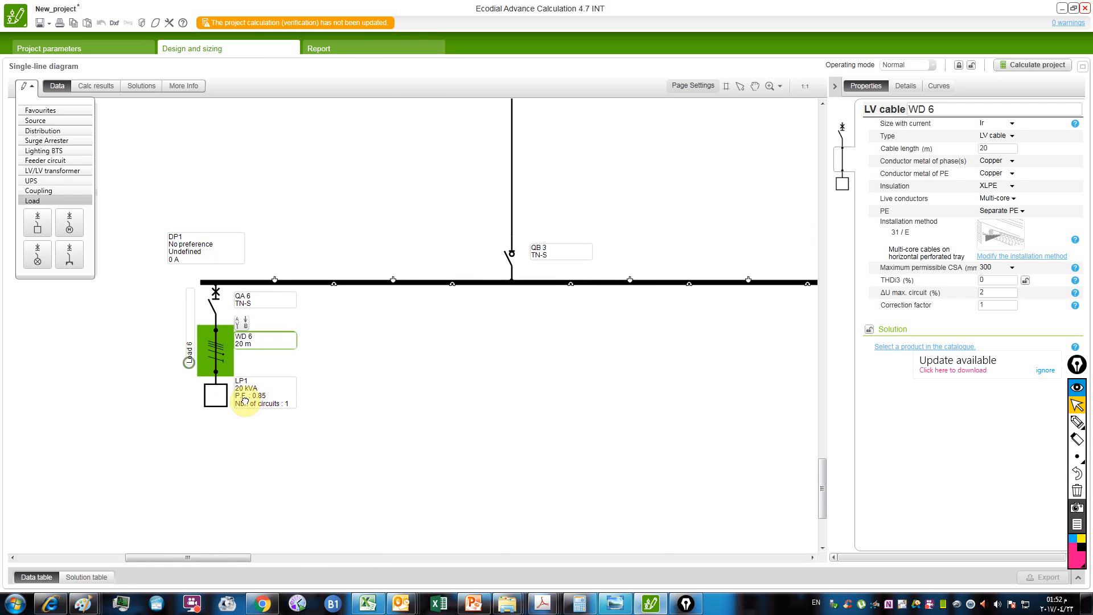
scroll(233, 353, "up", 1)
left_click(1004, 124)
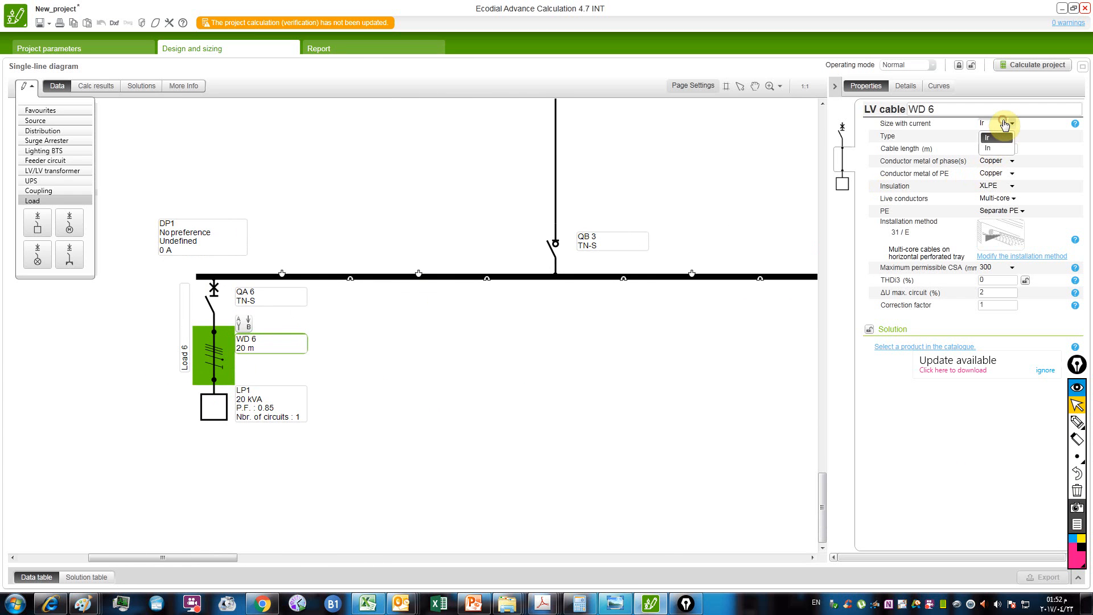
left_click(211, 306)
left_click(210, 301)
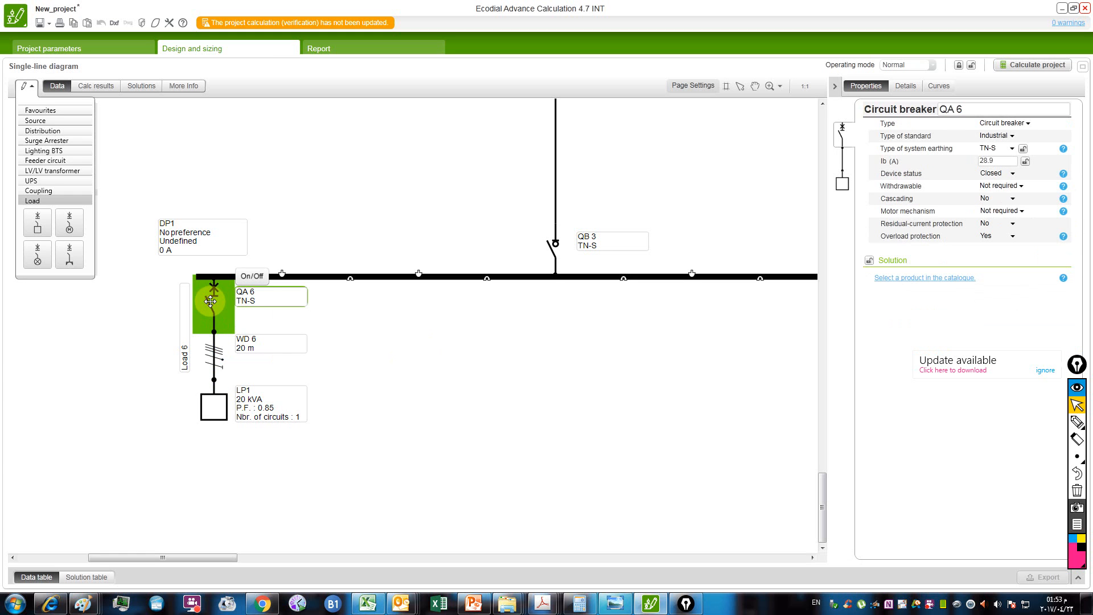
left_click(210, 356)
left_click(211, 406)
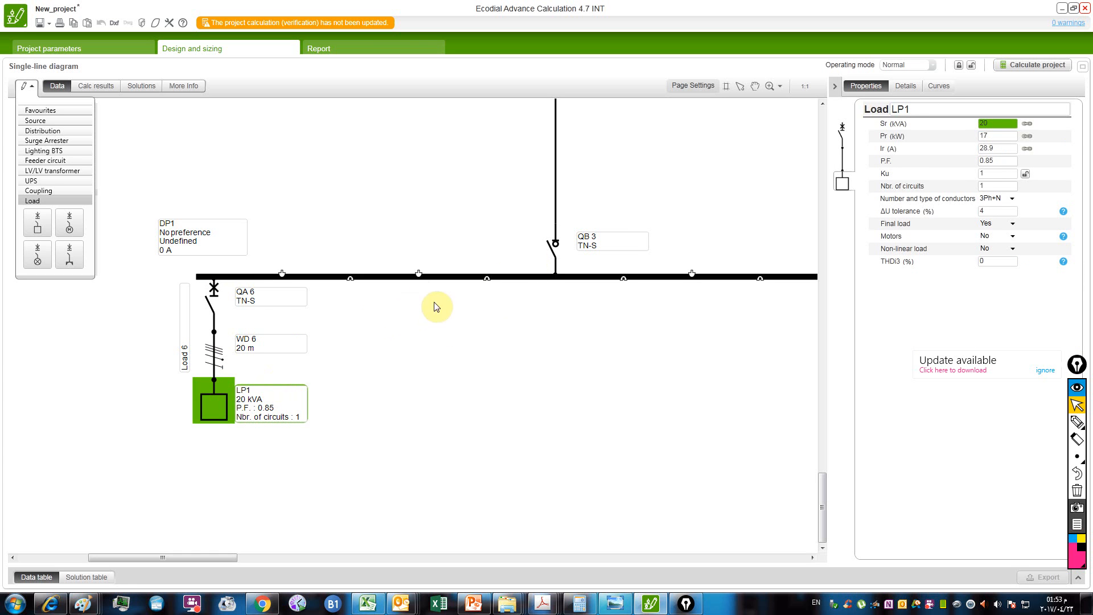
Step: Examine the properties of the LP1 load's cable, the feeder circuit supplying DP1 and that feeder's cable
left_click(212, 348)
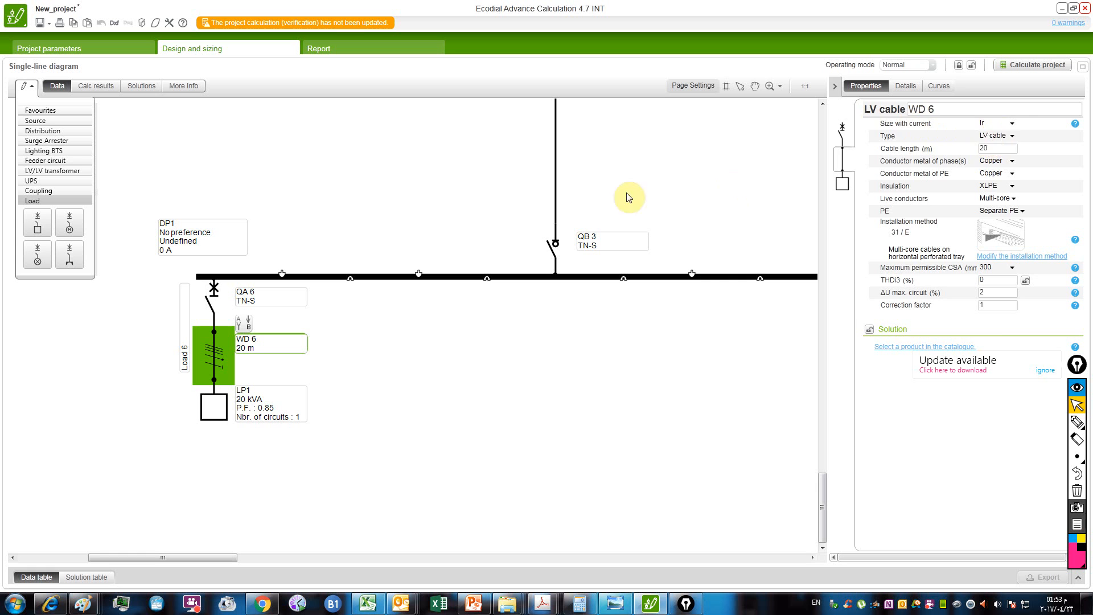
left_click(507, 197)
left_click_drag(391, 205, 389, 226)
scroll(411, 226, "down", 2)
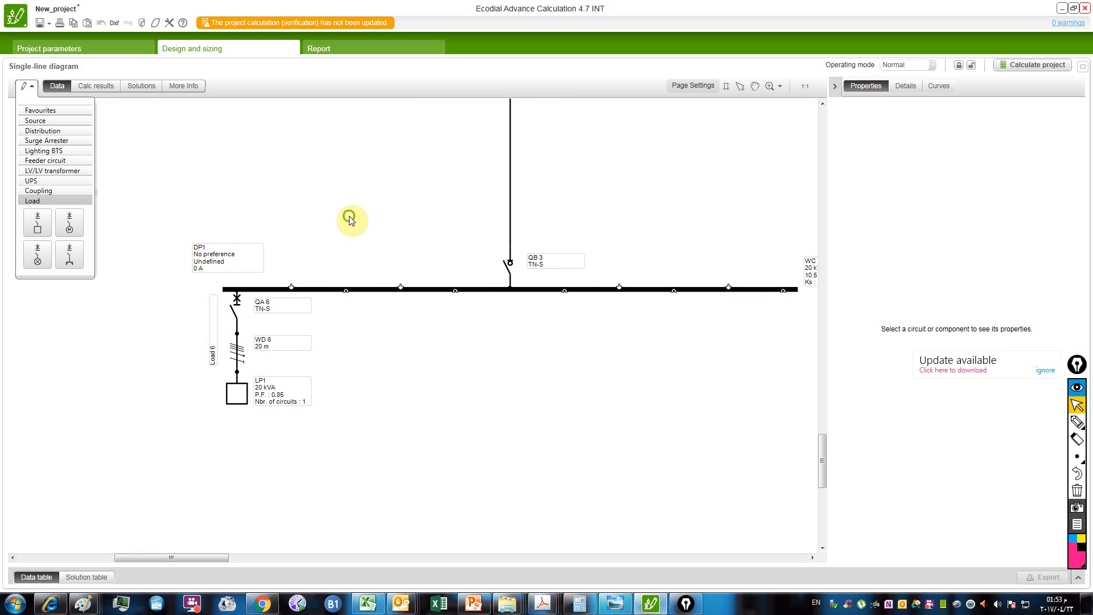
left_click_drag(461, 175, 391, 260)
left_click(439, 240)
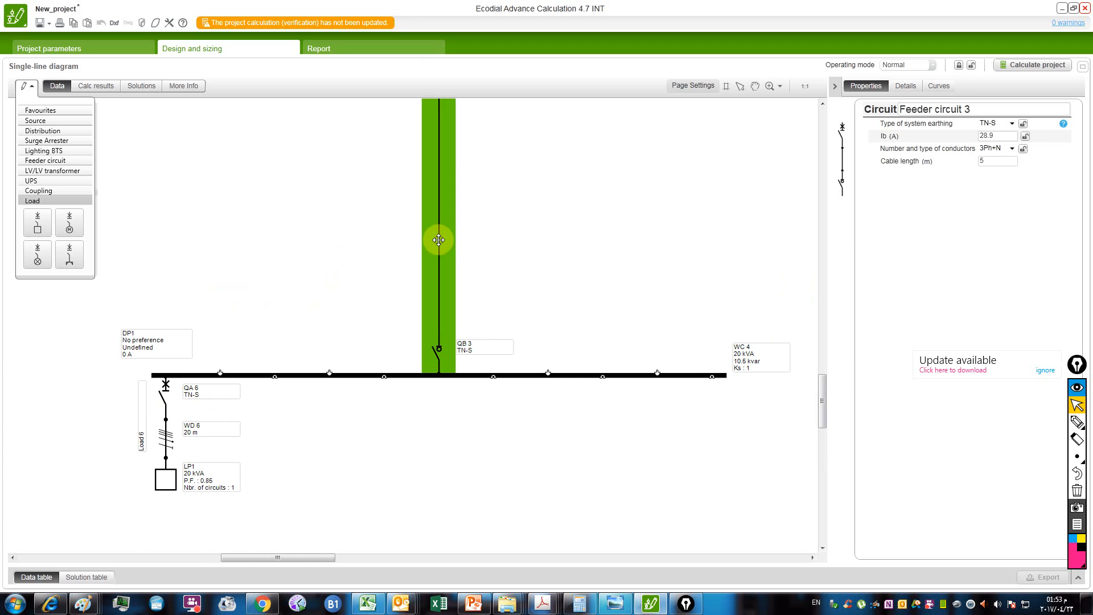
left_click(390, 253)
scroll(366, 259, "down", 2)
left_click_drag(375, 225, 403, 258)
left_click(438, 166)
left_click(438, 165)
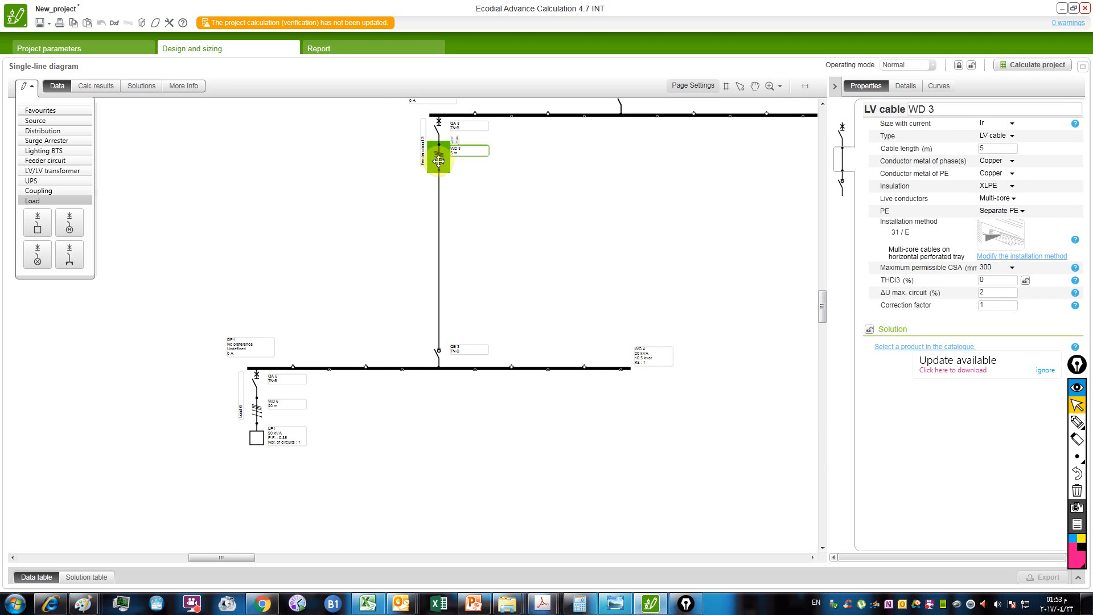
left_click(397, 215)
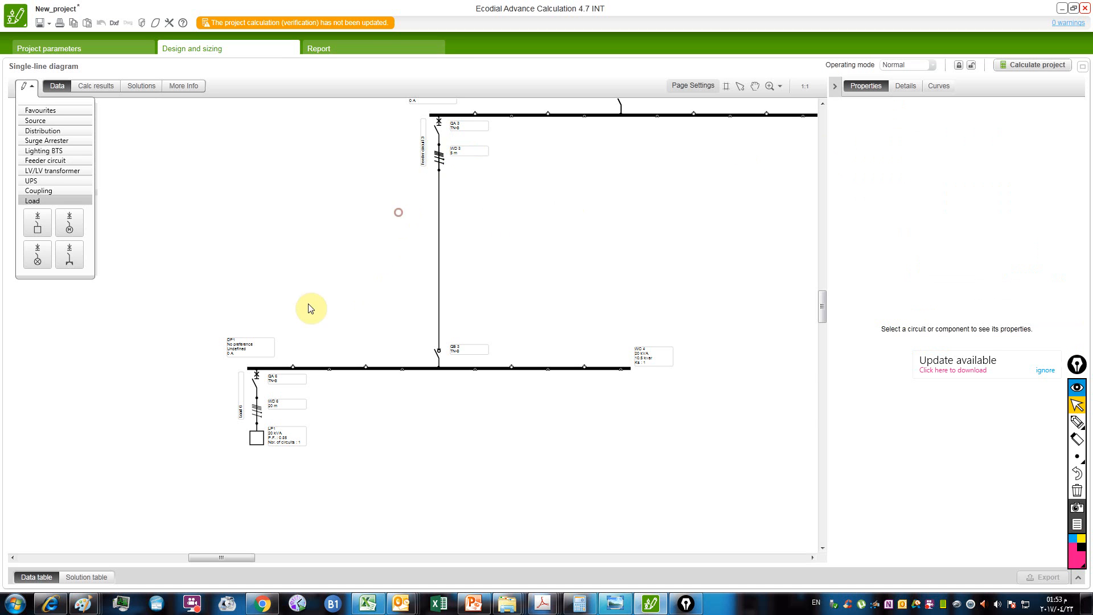
Step: Examine the live conductor arrangement options of the LP1 load's cable
scroll(322, 296, "up", 3)
scroll(337, 301, "up", 1)
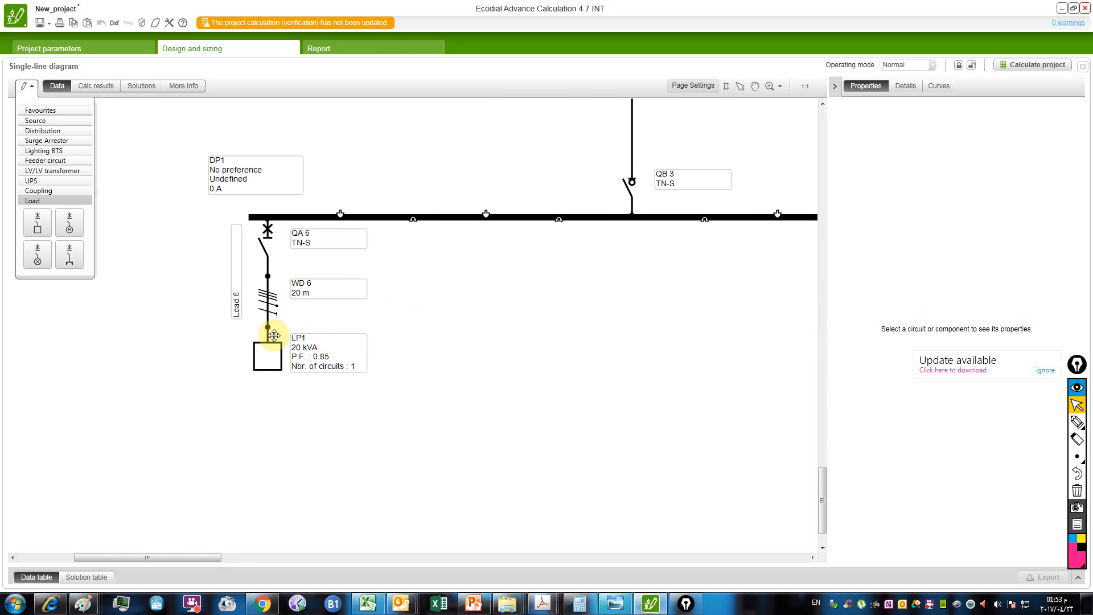
left_click(267, 300)
left_click(267, 299)
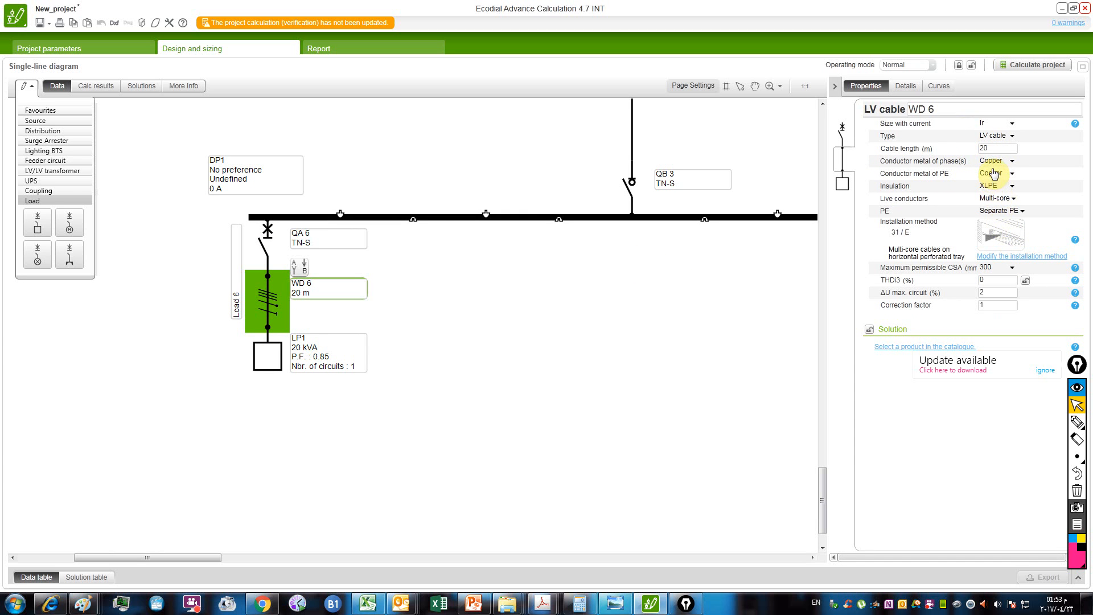
left_click(1004, 200)
left_click(1049, 191)
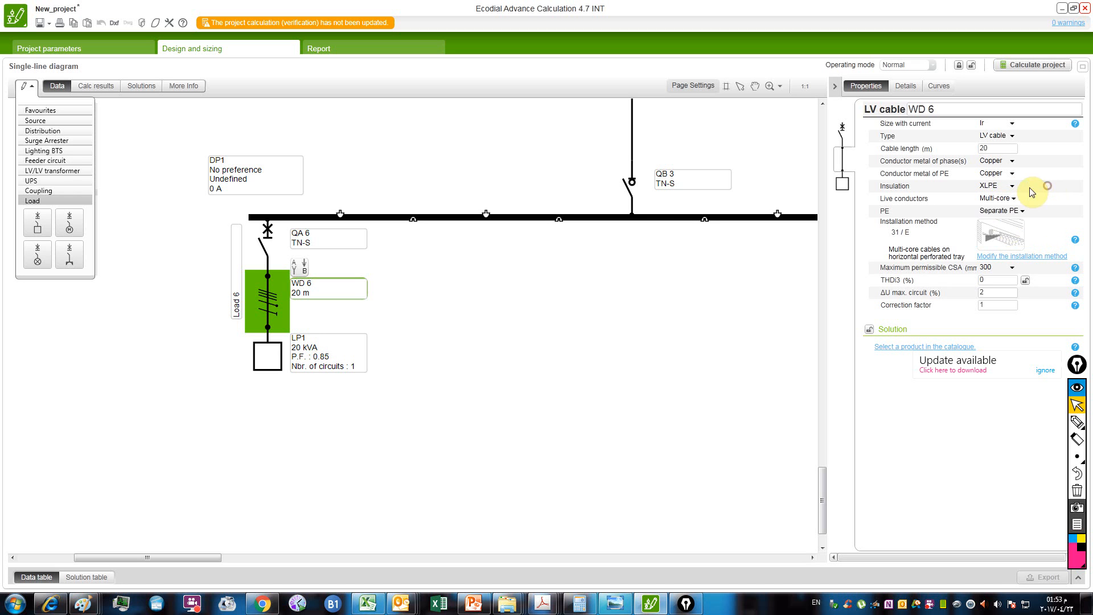
Step: Keep Separate PE for the LP1 cable and set the air ambient temperature to 35 °C in its installation method settings
left_click(1007, 213)
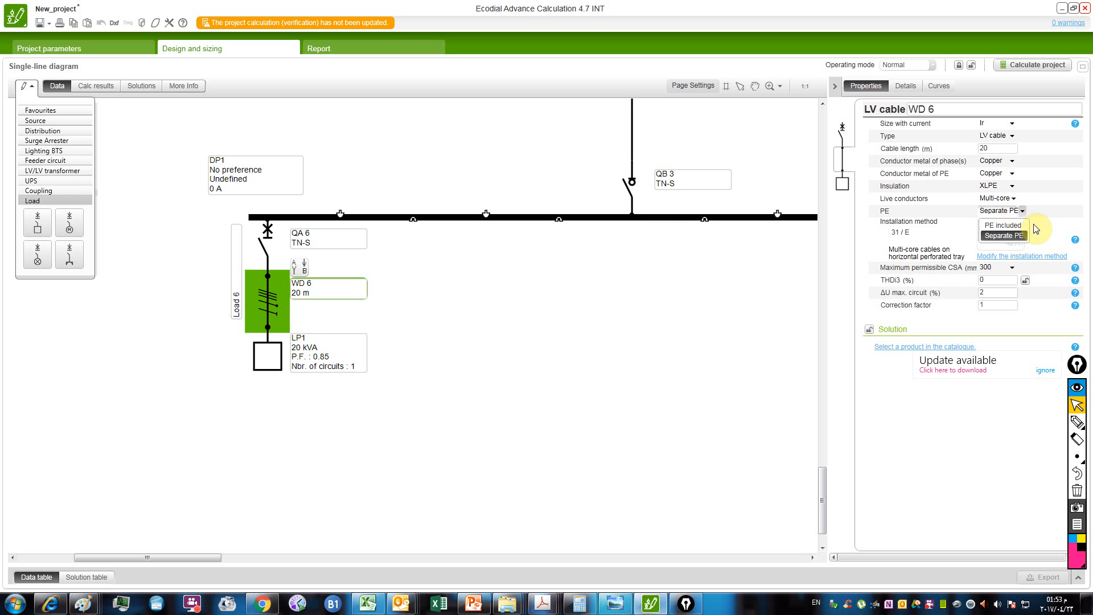
left_click(1009, 236)
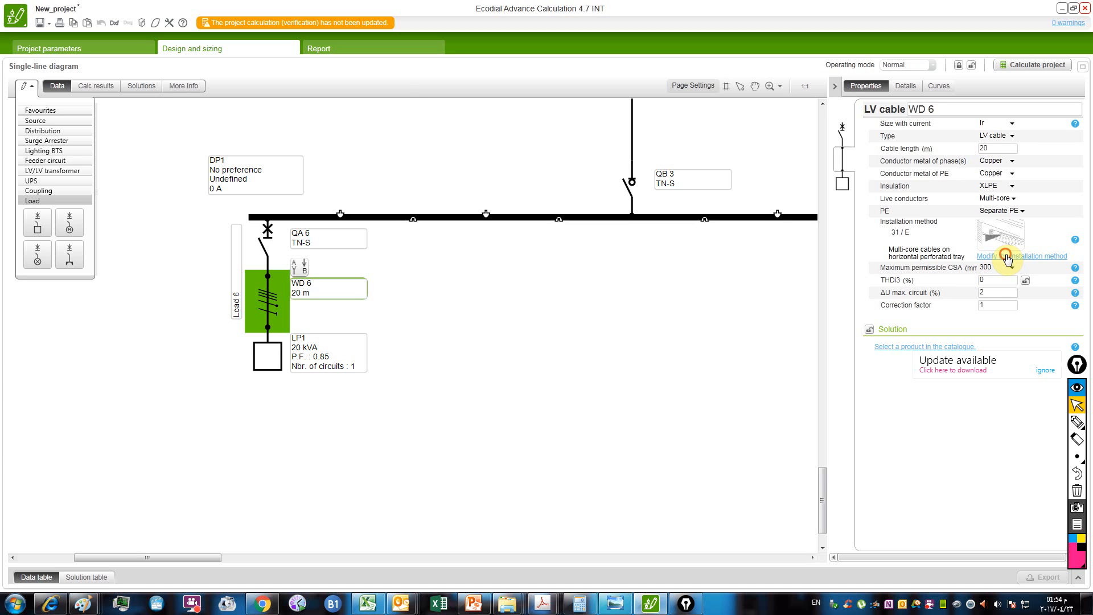
left_click(1006, 257)
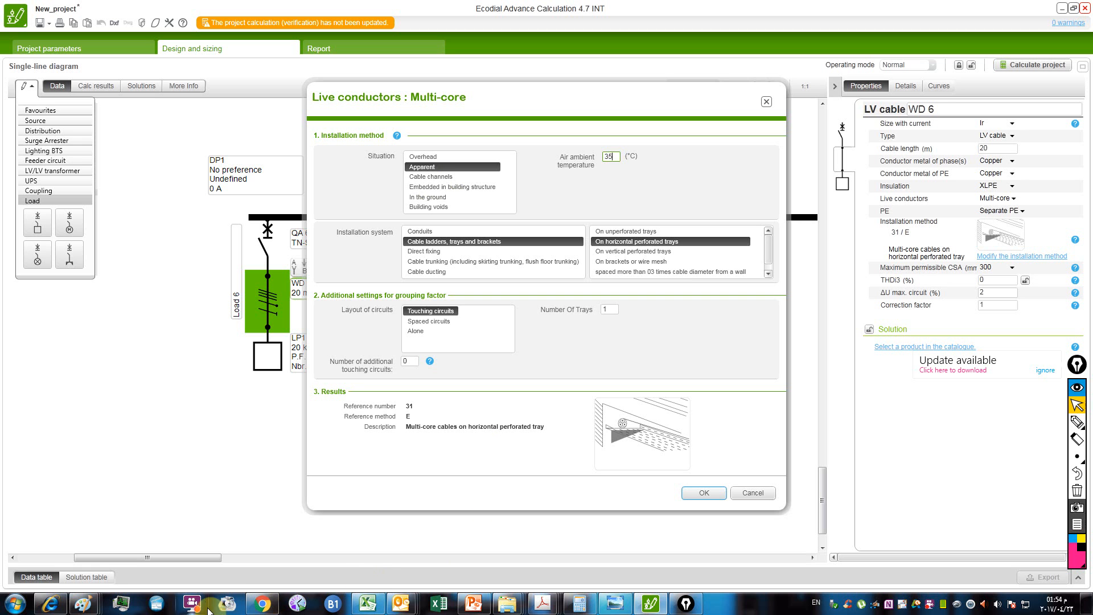
Step: Switch to the Paint sketch of the MDB room and cable shaft, and choose indigo as the brush colour
mouse_move(83, 602)
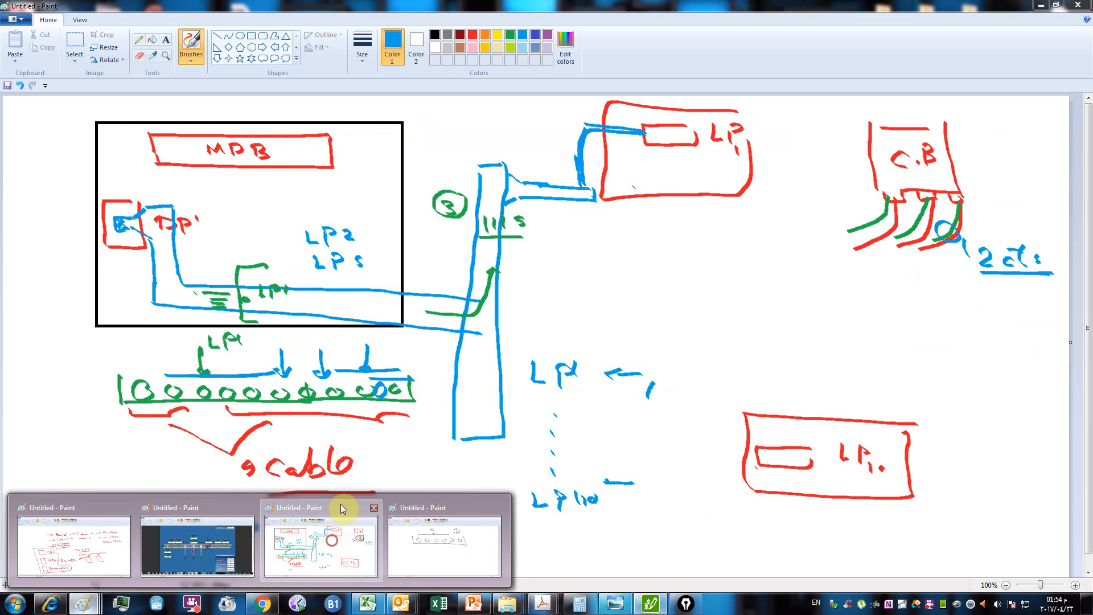
left_click(337, 543)
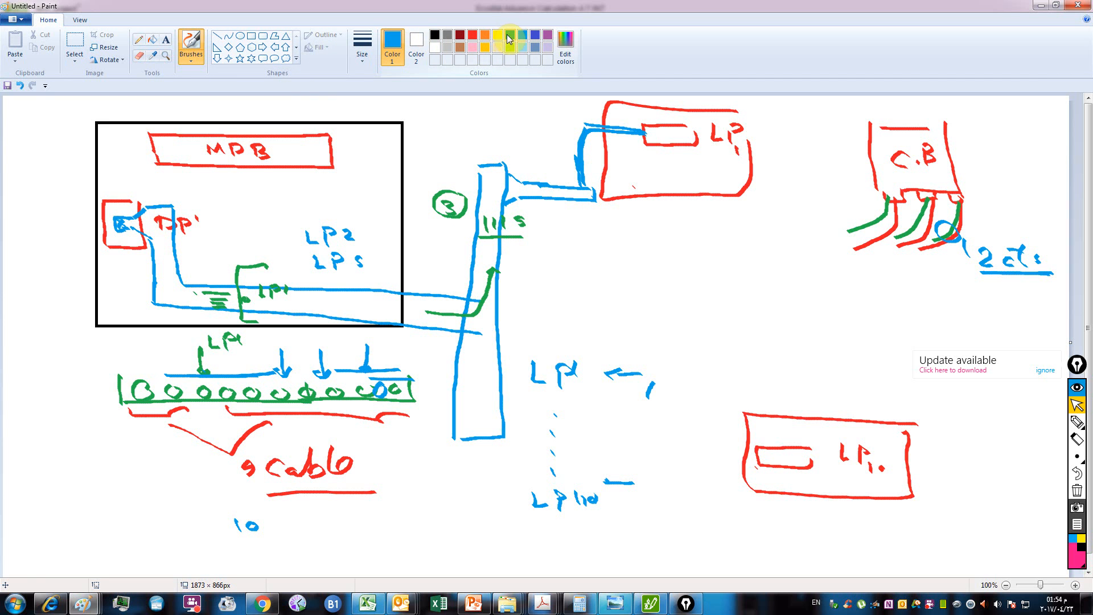
left_click(535, 37)
Step: Trace the cable routes from DP1 through the shaft to LP1 and LP10, and undo the traced lines
mouse_move(154, 226)
left_mouse_down()
mouse_move(159, 281)
mouse_move(438, 304)
mouse_move(488, 244)
mouse_move(512, 179)
mouse_move(598, 183)
mouse_move(671, 150)
left_mouse_up()
left_click_drag(697, 143, 712, 144)
mouse_move(482, 308)
left_mouse_down()
mouse_move(453, 470)
mouse_move(629, 483)
mouse_move(783, 474)
left_mouse_up()
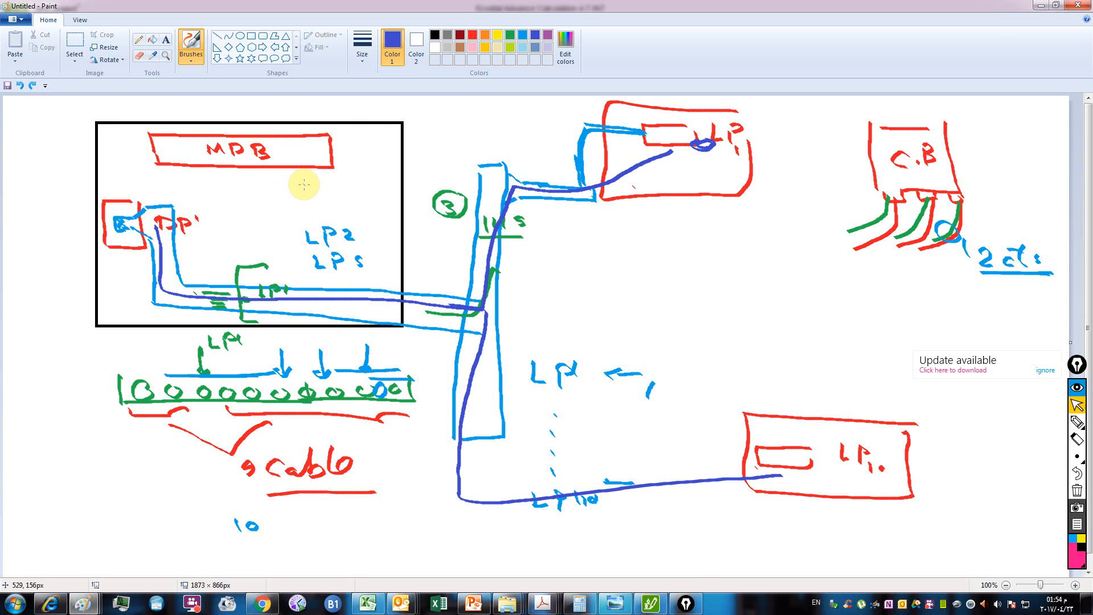
key("ctrl+z")
key("ctrl+z")
key("ctrl+z")
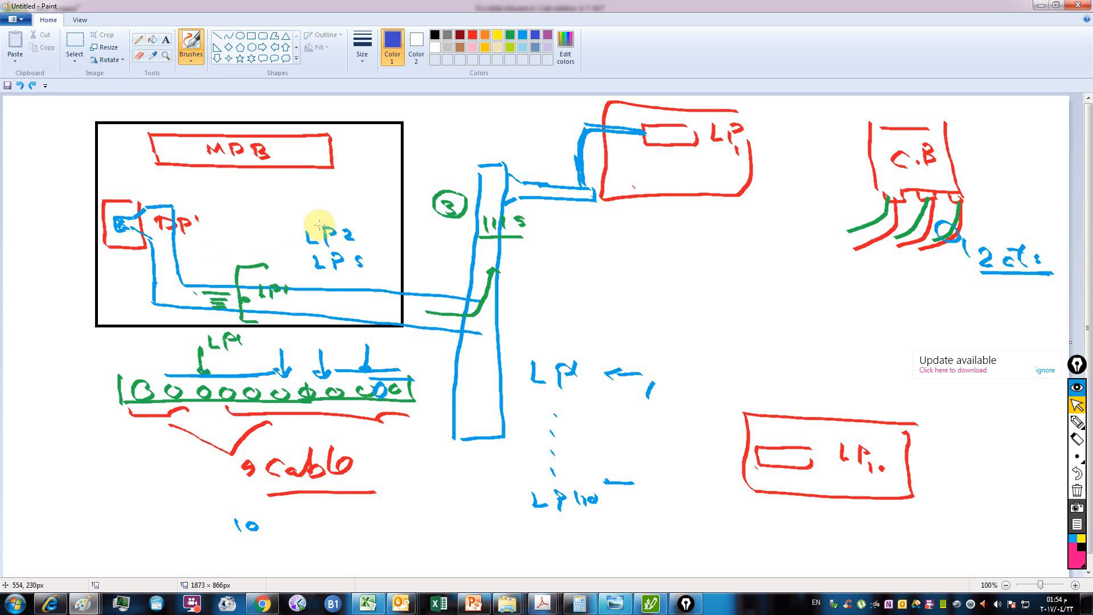
Step: Annotate an underlined 26 in the MDB room, a circled 35 with a tray bracket outside and an arrow up to 55, and retrace the room's tray bracket
mouse_move(327, 178)
left_mouse_down()
mouse_move(310, 203)
mouse_move(297, 201)
left_mouse_up()
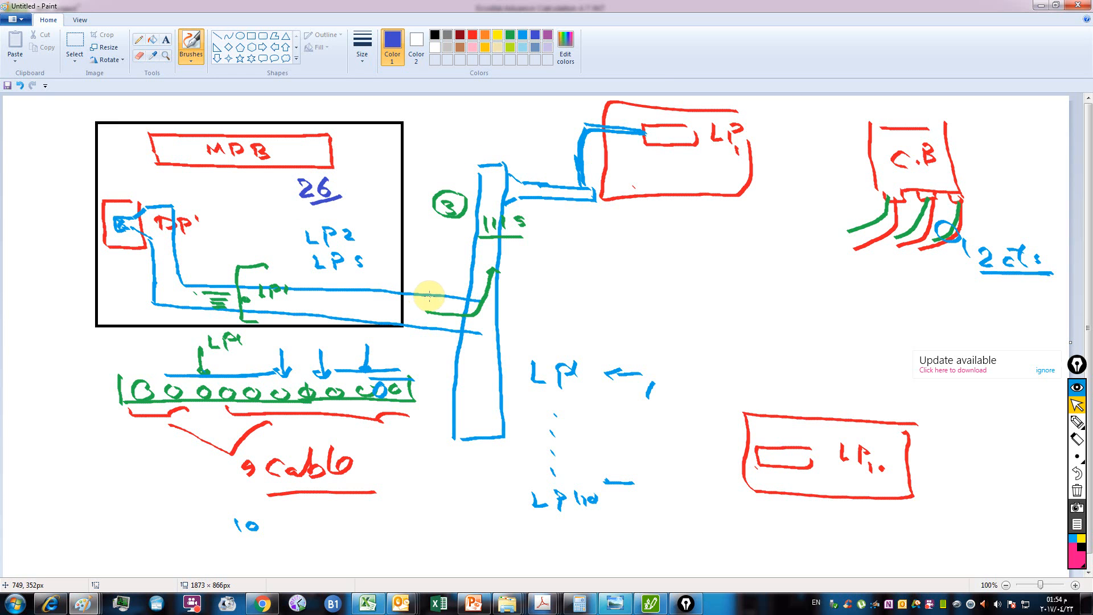
left_click_drag(439, 272, 427, 337)
left_click_drag(440, 235, 432, 247)
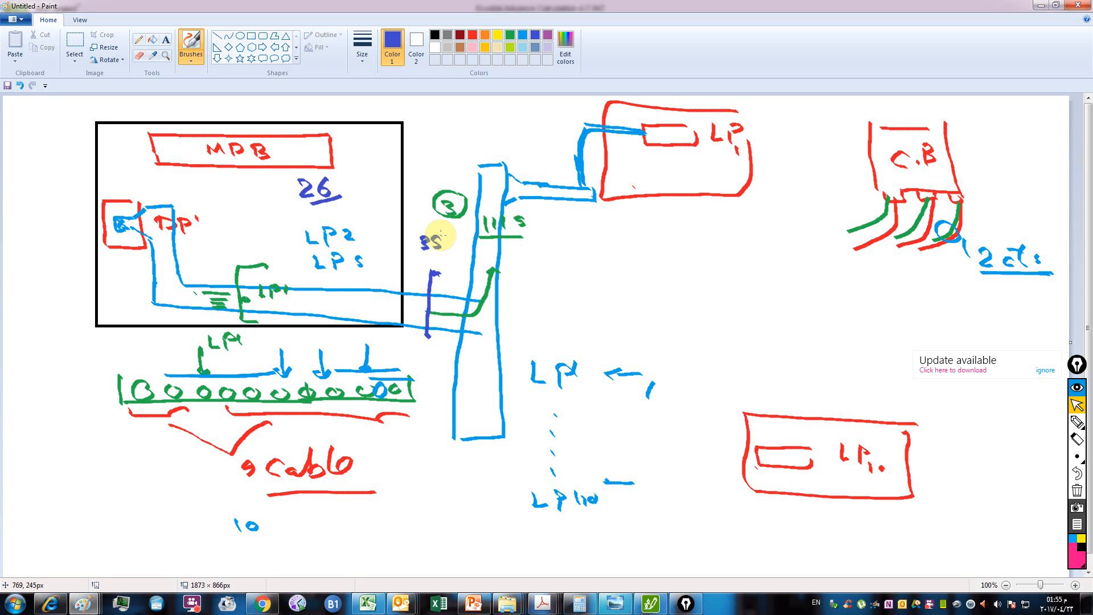
mouse_move(442, 235)
left_mouse_down()
mouse_move(422, 225)
mouse_move(413, 248)
mouse_move(434, 261)
mouse_move(445, 249)
mouse_move(467, 139)
mouse_move(466, 149)
left_mouse_up()
mouse_move(508, 108)
left_mouse_down()
mouse_move(495, 122)
mouse_move(536, 106)
left_mouse_up()
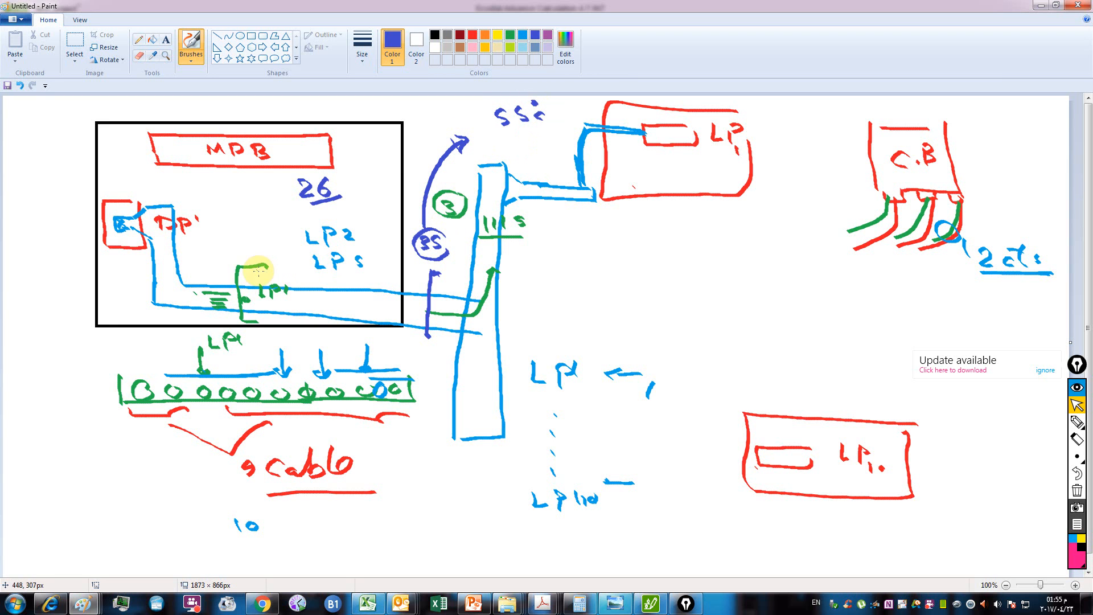
mouse_move(266, 261)
left_mouse_down()
mouse_move(232, 266)
mouse_move(238, 316)
mouse_move(265, 322)
mouse_move(272, 268)
left_mouse_up()
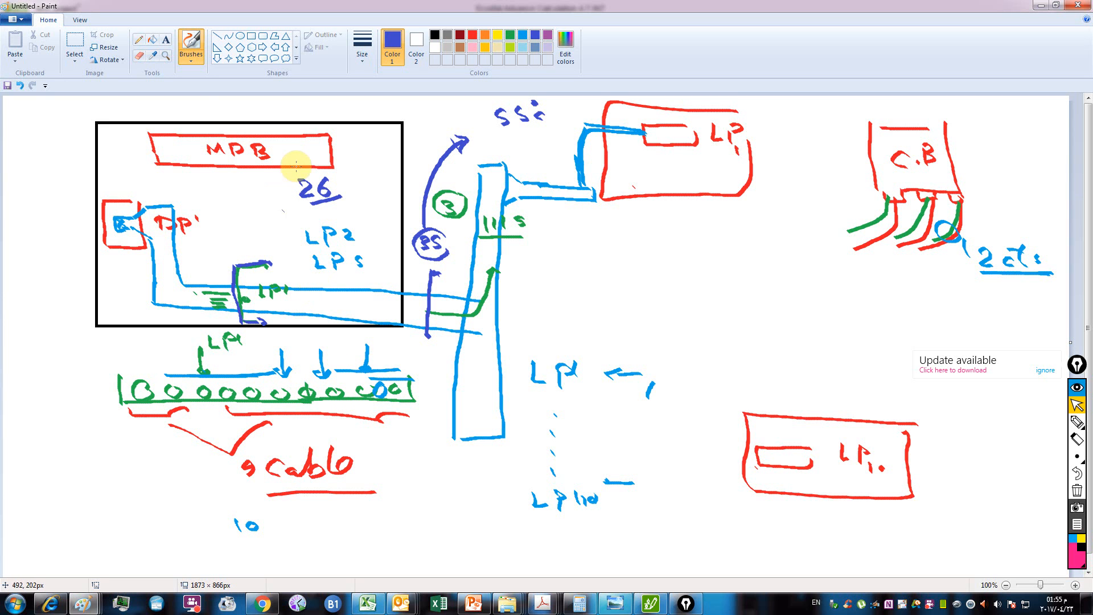
Step: Erase the old arrows above the cable row, and mark LP1's cable with an arrow and brackets over the cables on both sides
left_click(137, 55)
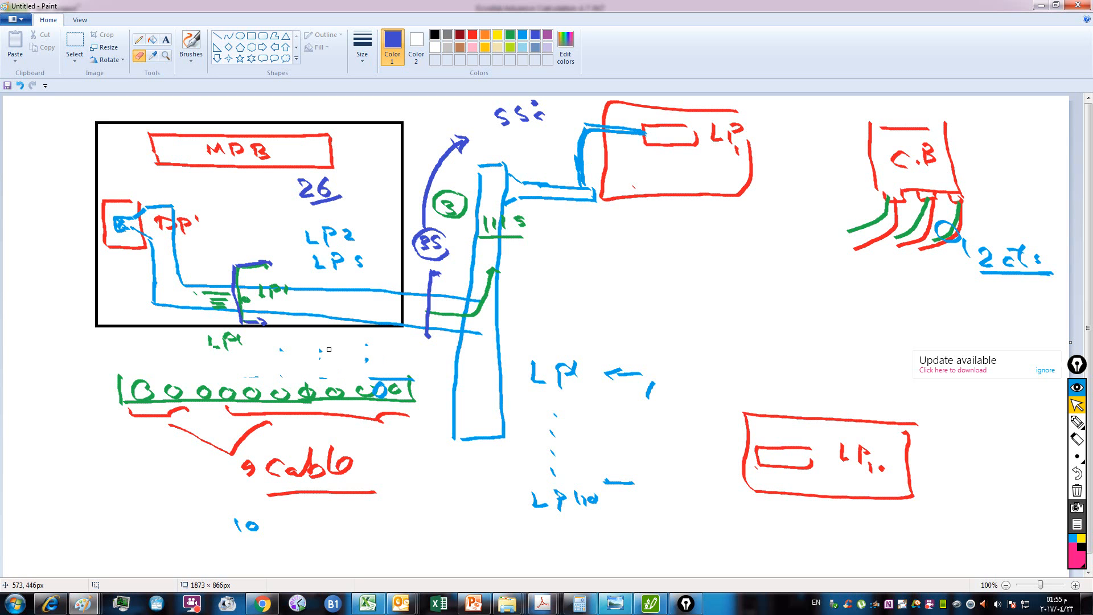
left_click(191, 42)
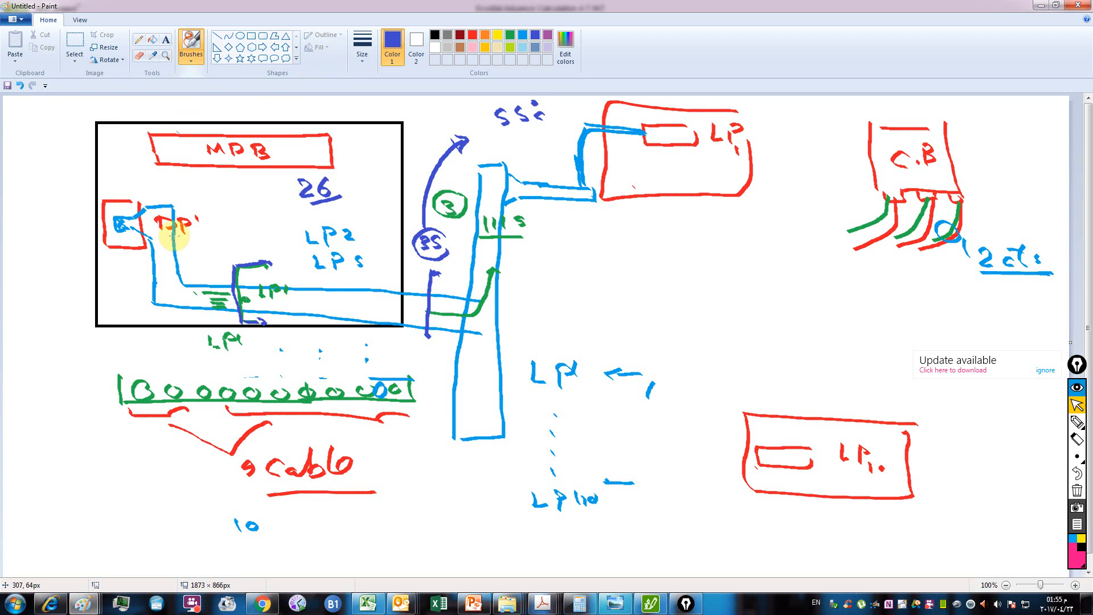
left_click_drag(226, 360, 232, 375)
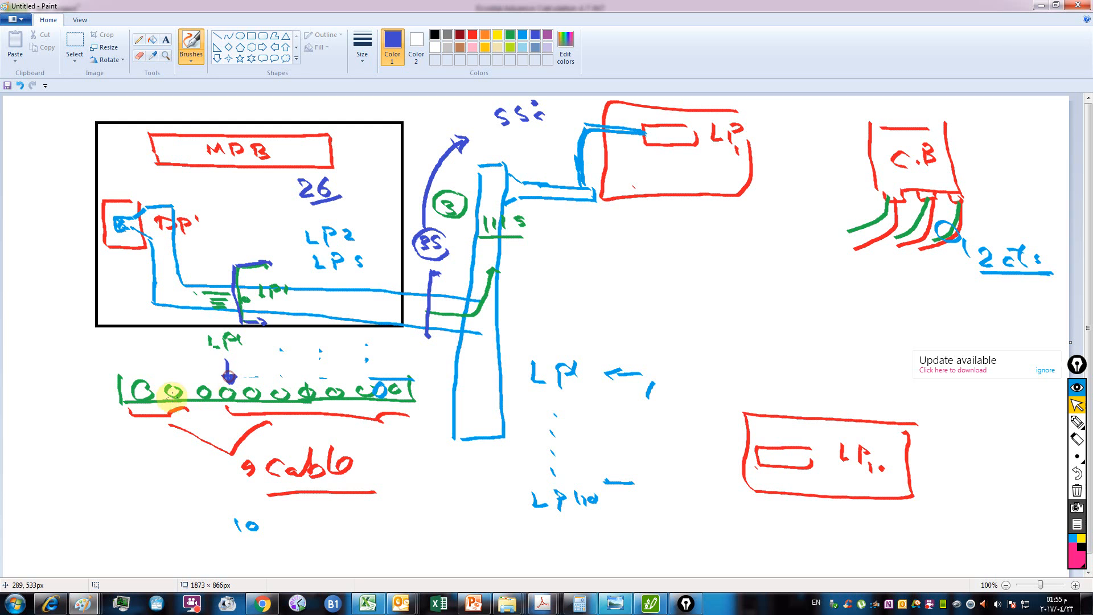
left_click_drag(398, 368, 134, 374)
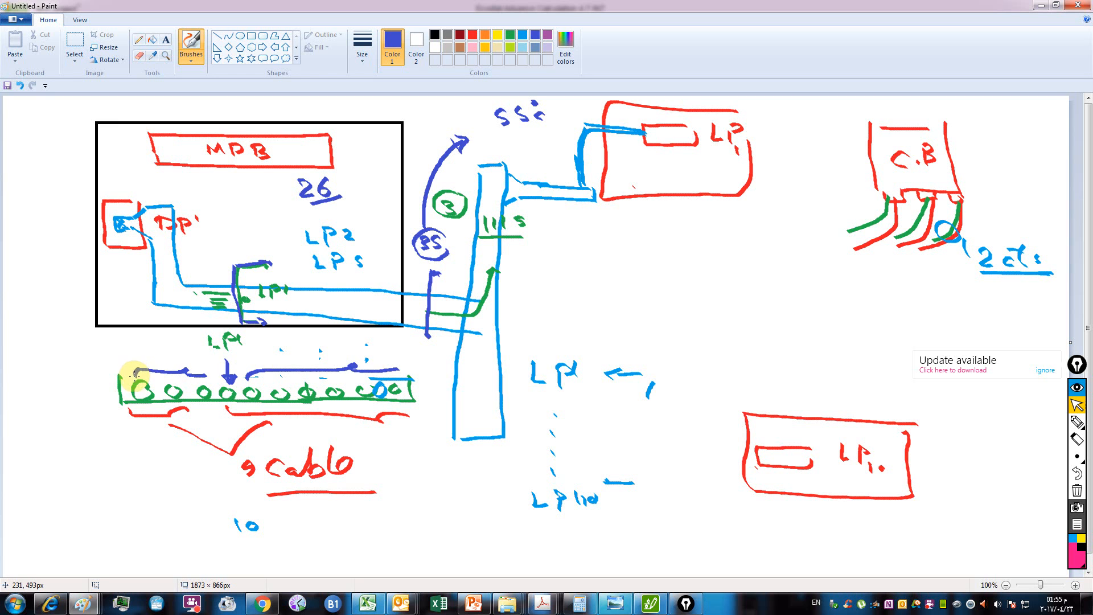
left_click_drag(226, 370, 228, 373)
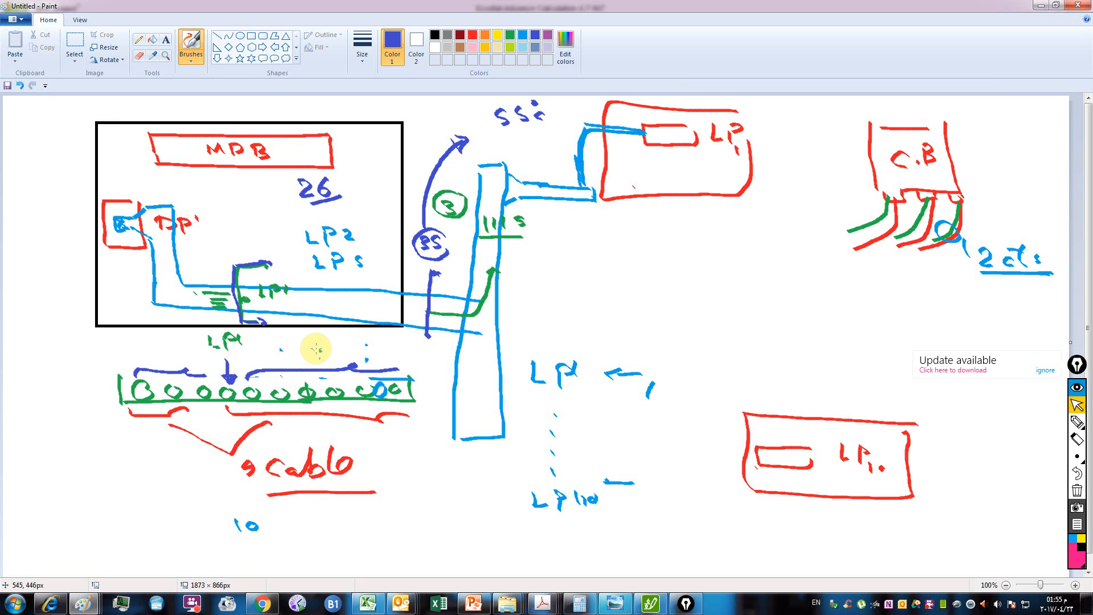
Step: Underline the LP1 label above the cable row and number the two bracketed cable groups 3 and 6
left_click_drag(316, 346, 317, 349)
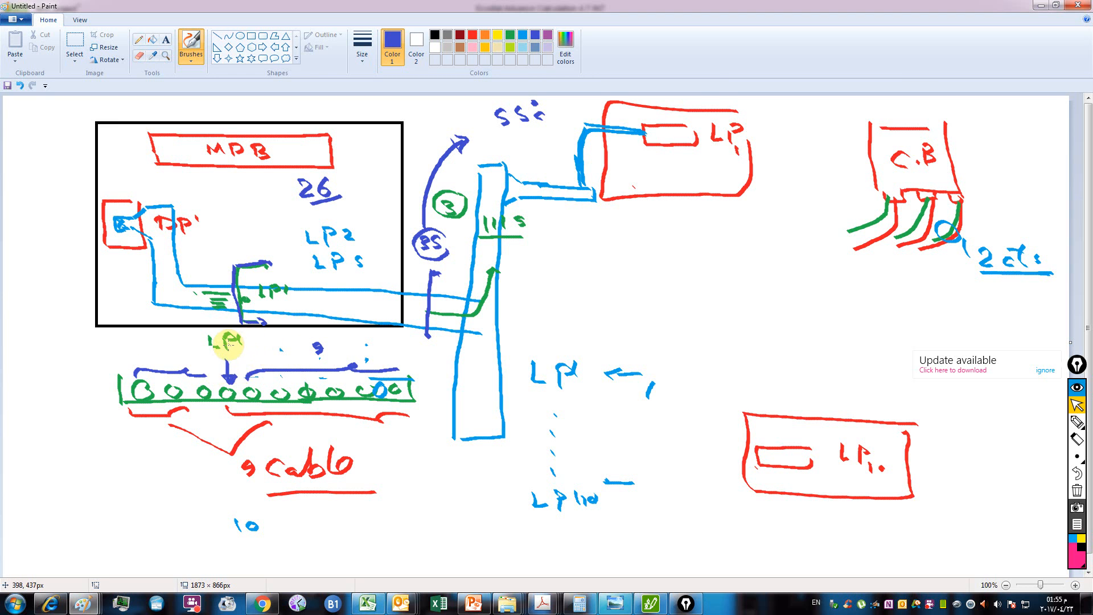
left_click_drag(317, 349, 326, 355)
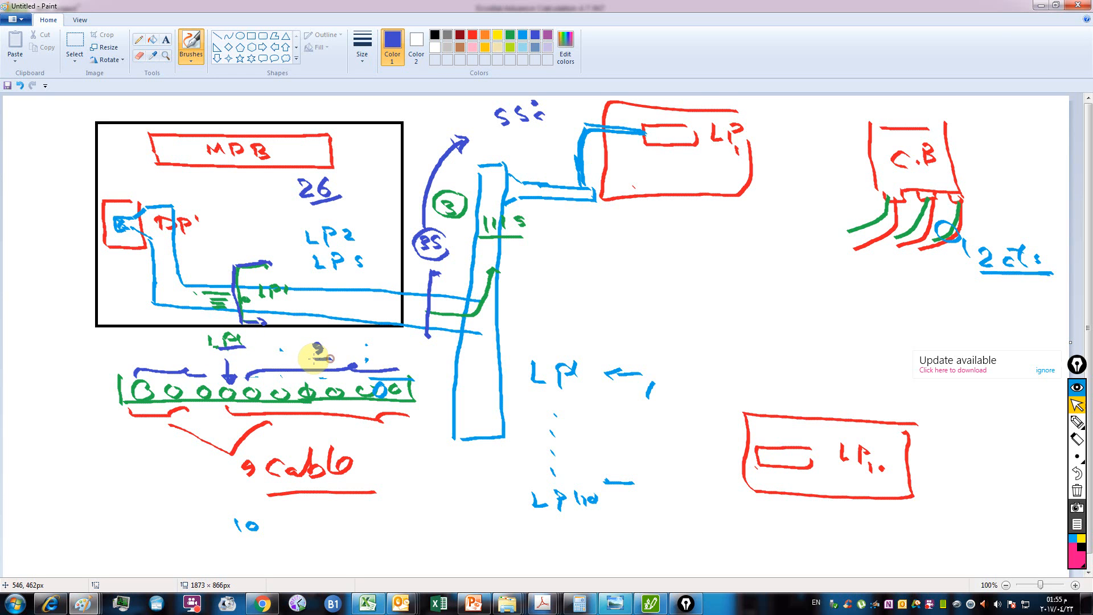
left_click_drag(249, 367, 249, 369)
left_click_drag(245, 344, 227, 351)
left_click_drag(252, 363, 250, 365)
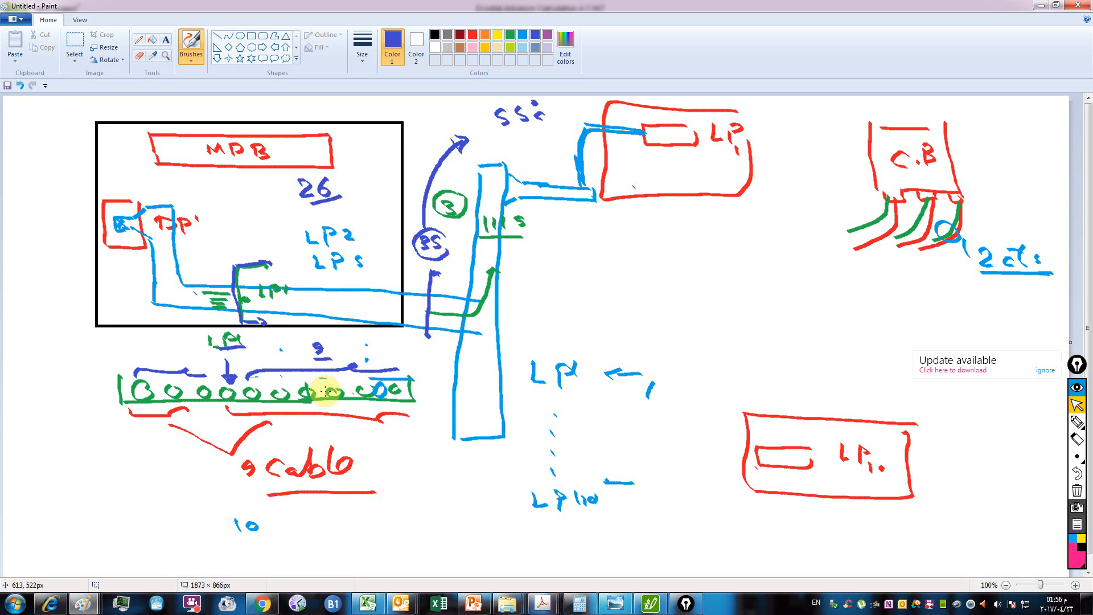
left_click_drag(166, 345, 170, 357)
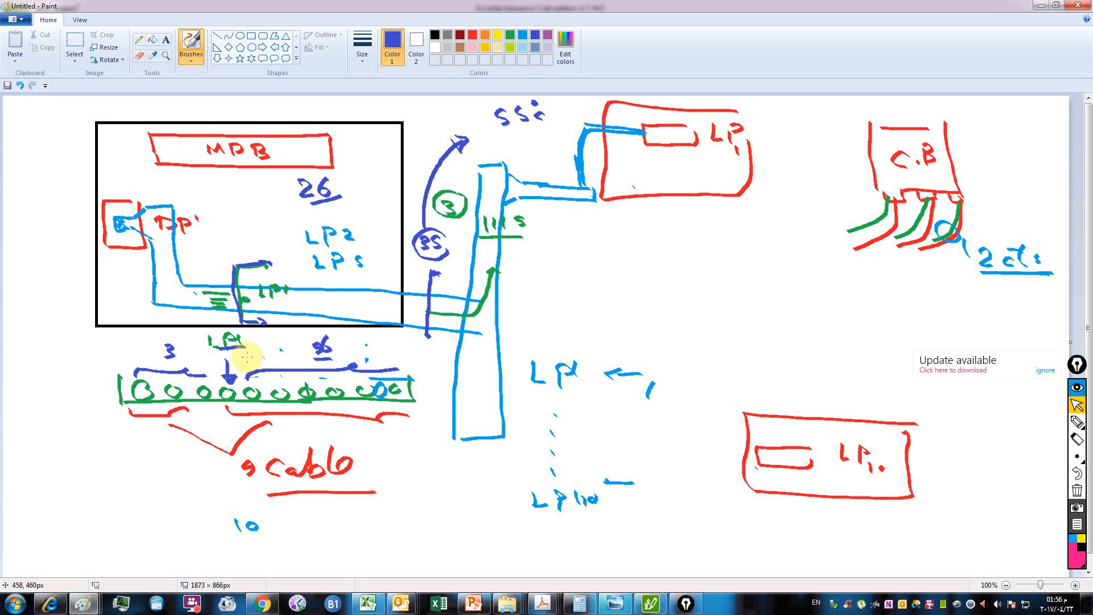
Step: Emphasise the row's end cables, underline the 2-circuit note by the C.B, draw a down arrow in the shaft and mark the MDB room's wall
left_click_drag(368, 378, 414, 377)
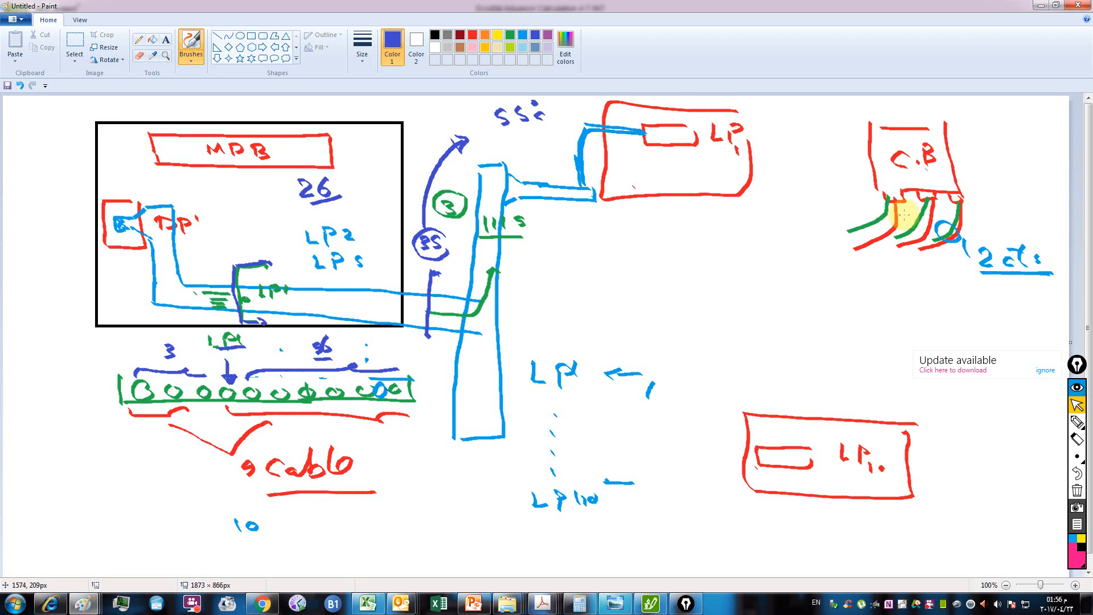
left_click_drag(1053, 272, 974, 271)
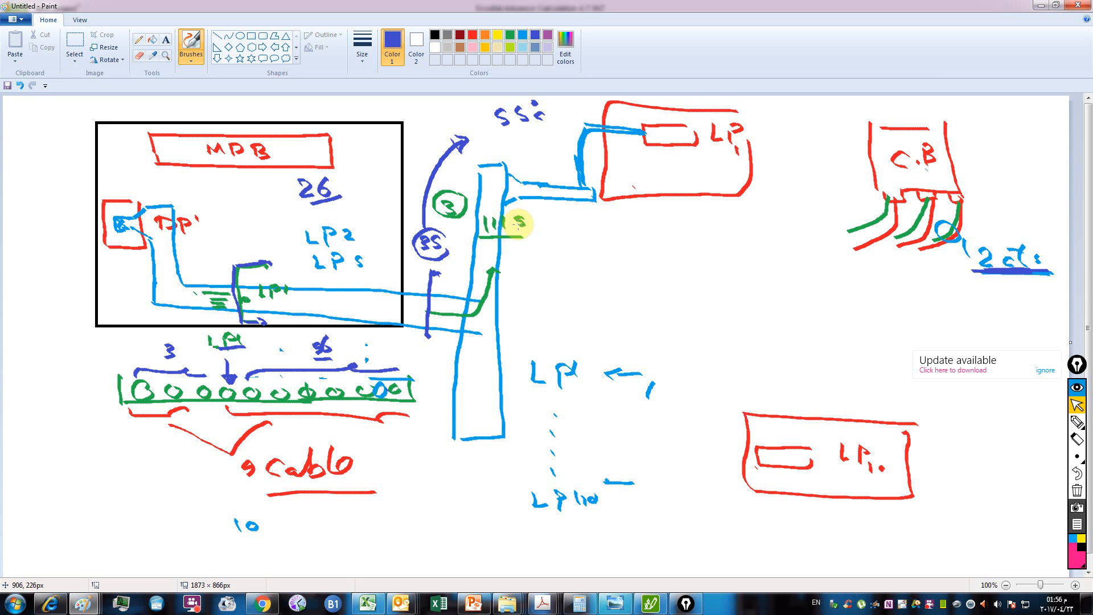
left_click_drag(483, 352, 488, 395)
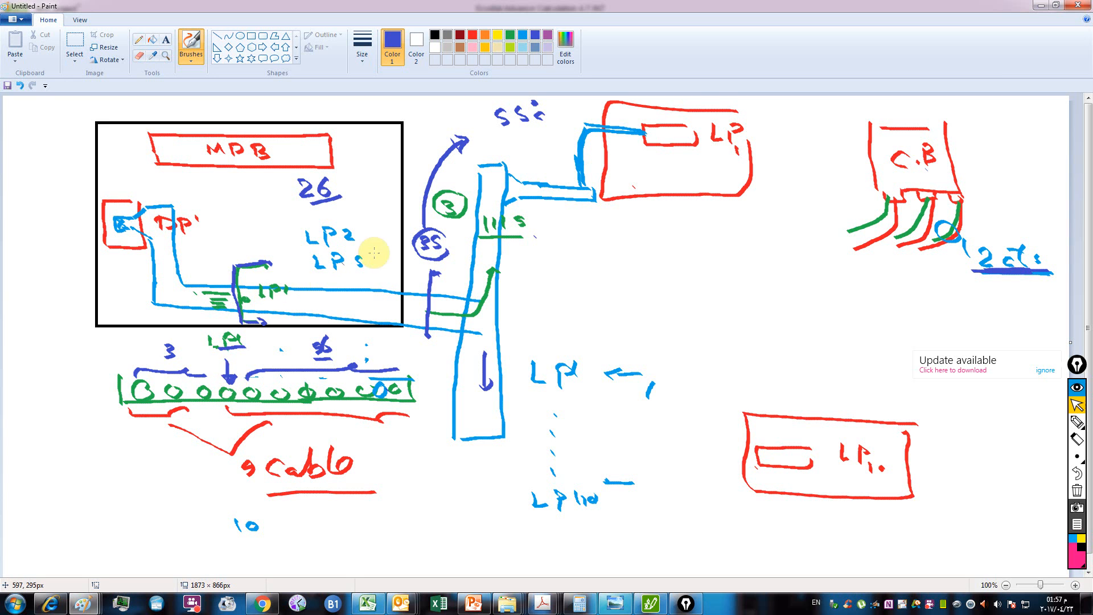
left_click_drag(402, 264, 414, 261)
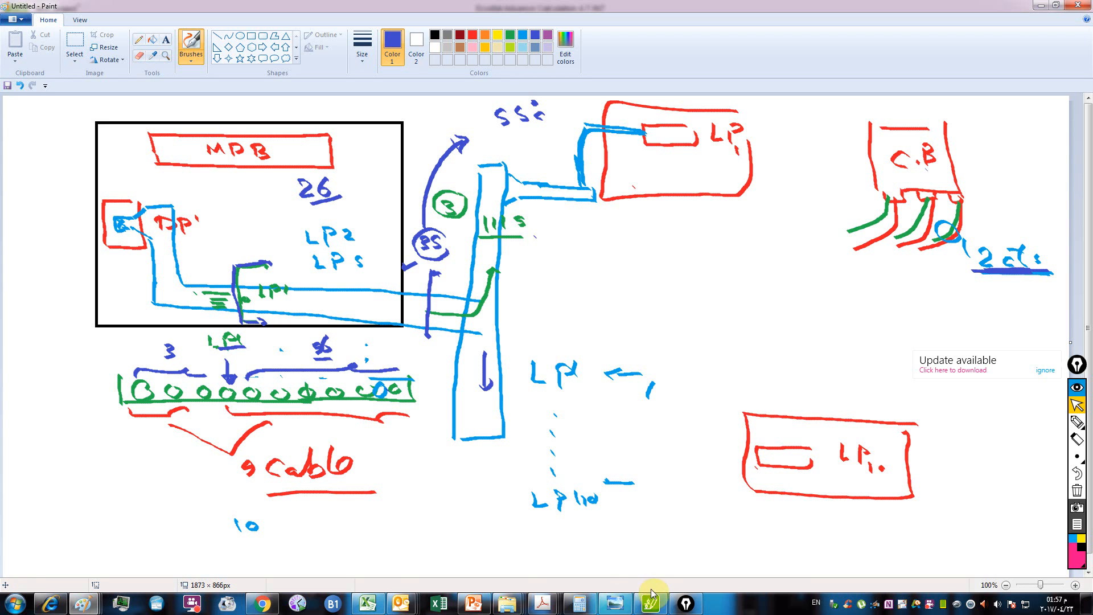
Step: Return to Ecodial and set the LP1 cable's layout of circuits to Spaced circuits
left_click(652, 607)
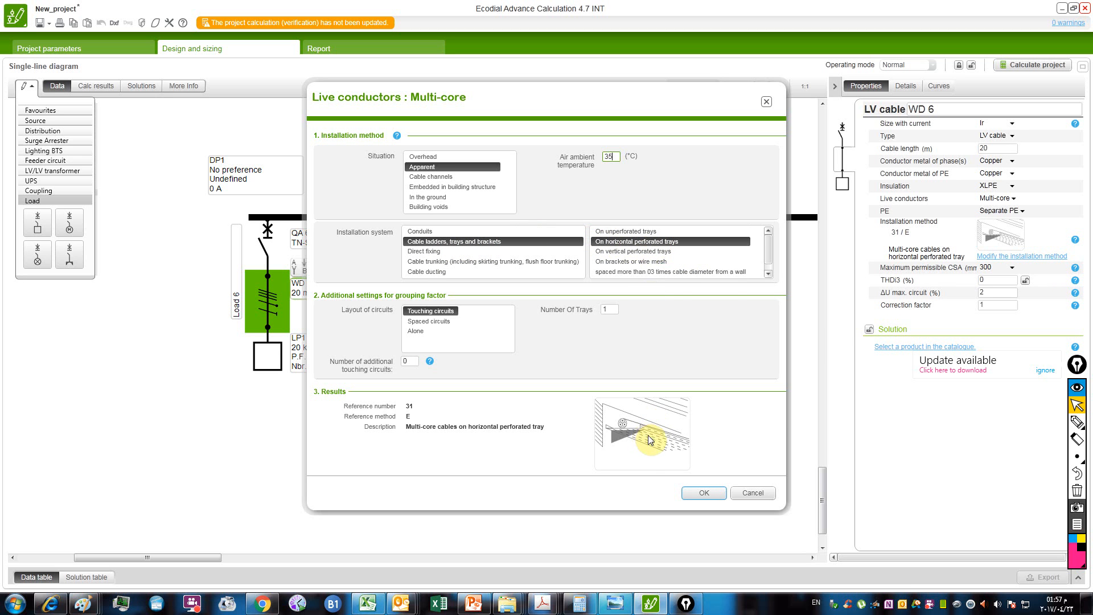
left_click(429, 324)
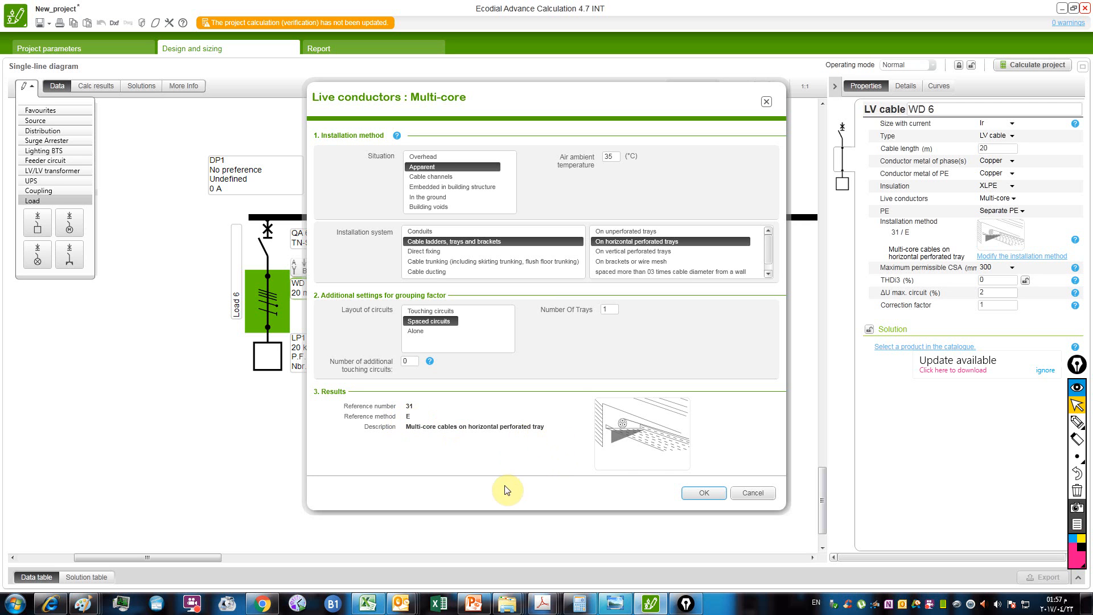
Step: Consult the IEC 60364-5-52 page for installation method 31 and Table A.52-20's grouping reduction factors in the PDFs
mouse_move(543, 602)
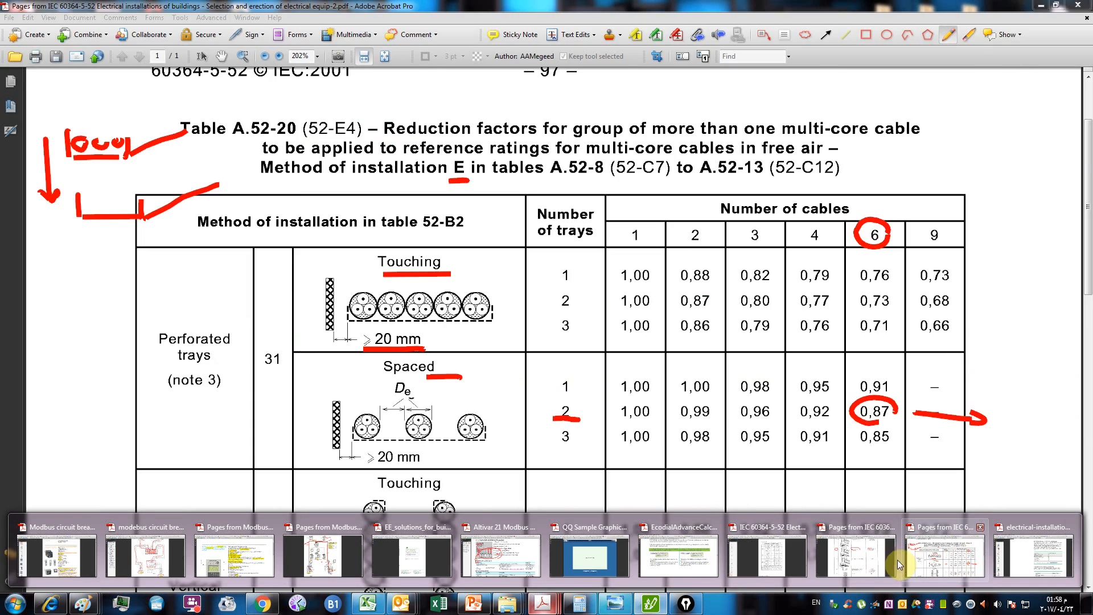
left_click(855, 555)
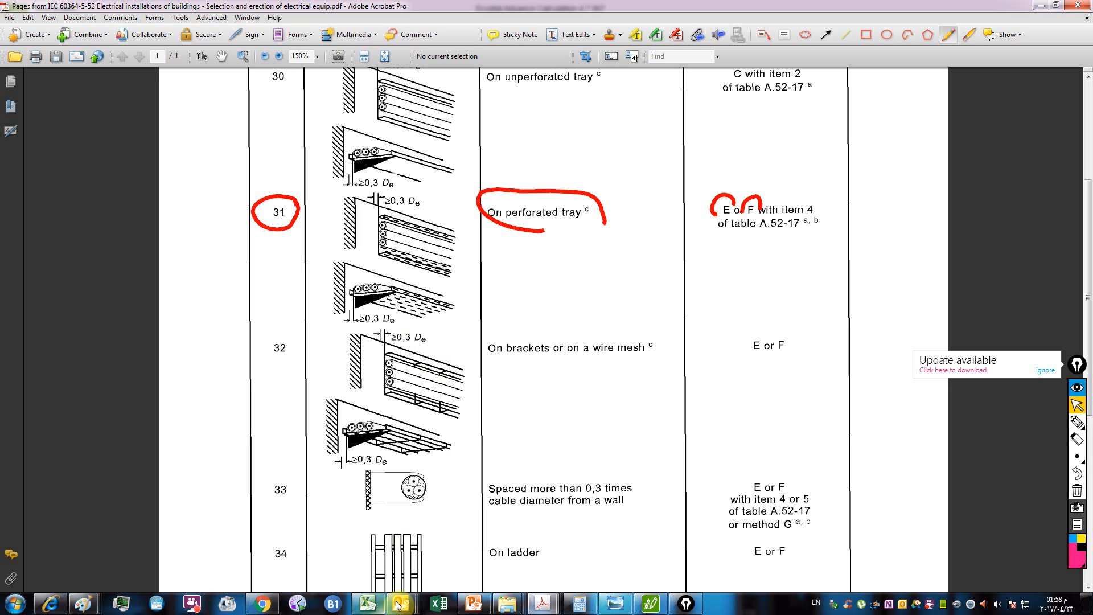
left_click(541, 603)
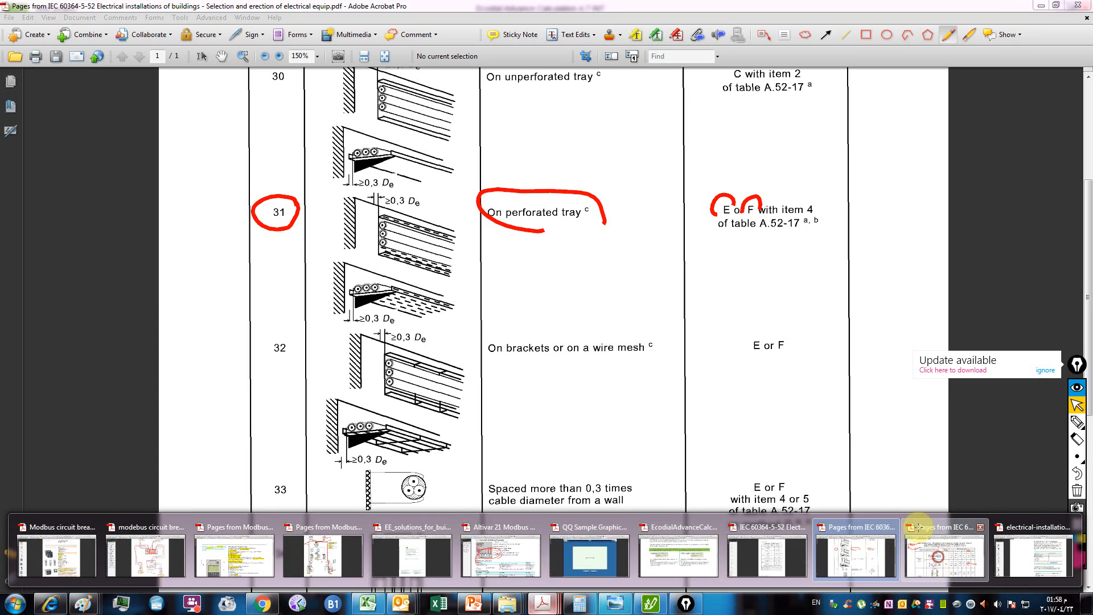
left_click(942, 555)
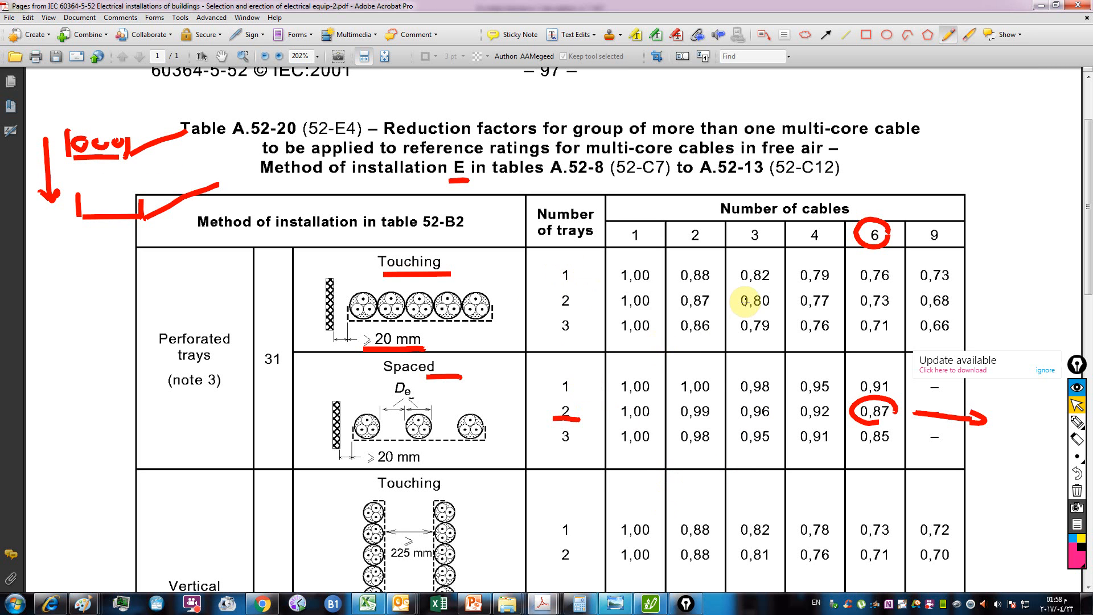
Step: Return to Ecodial and apply 2 trays and 5 additional touching circuits to the LP1 cable, after trying 9 circuits
key("alt+Tab")
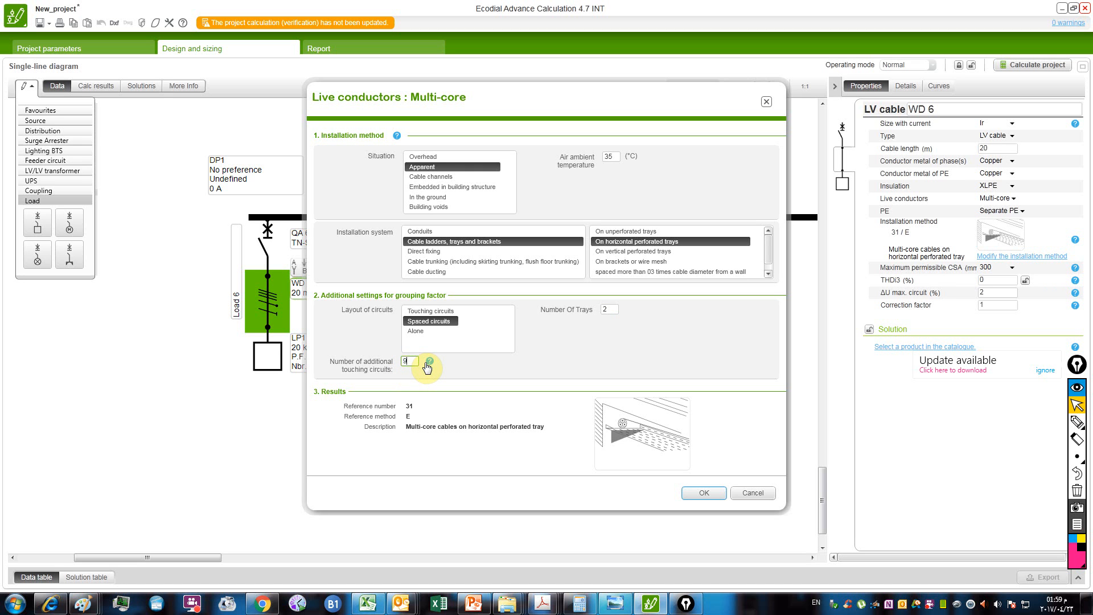
left_click(702, 494)
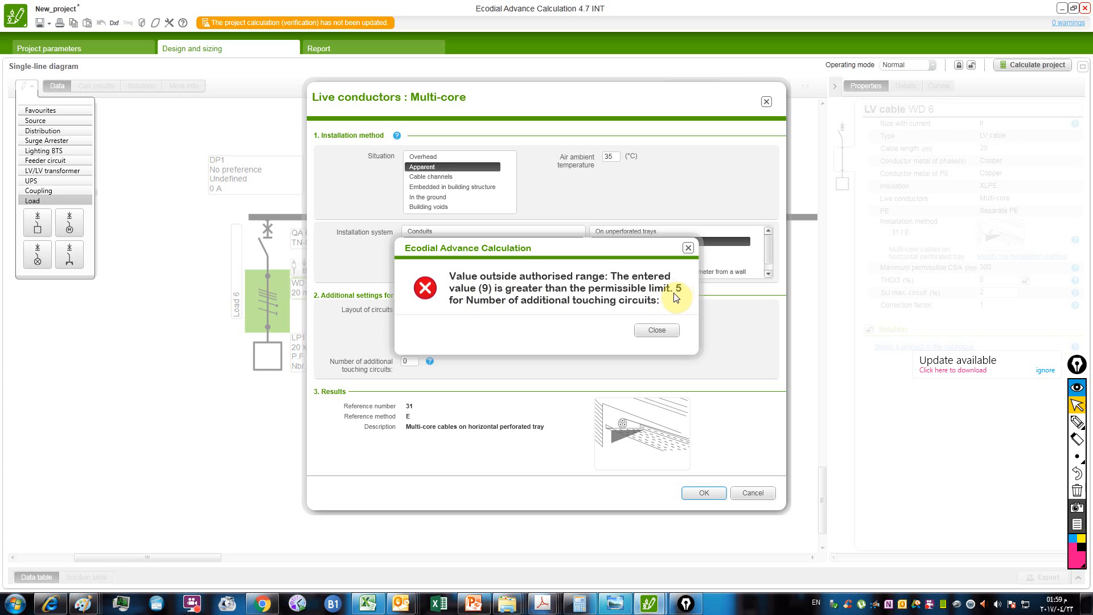
left_click(655, 331)
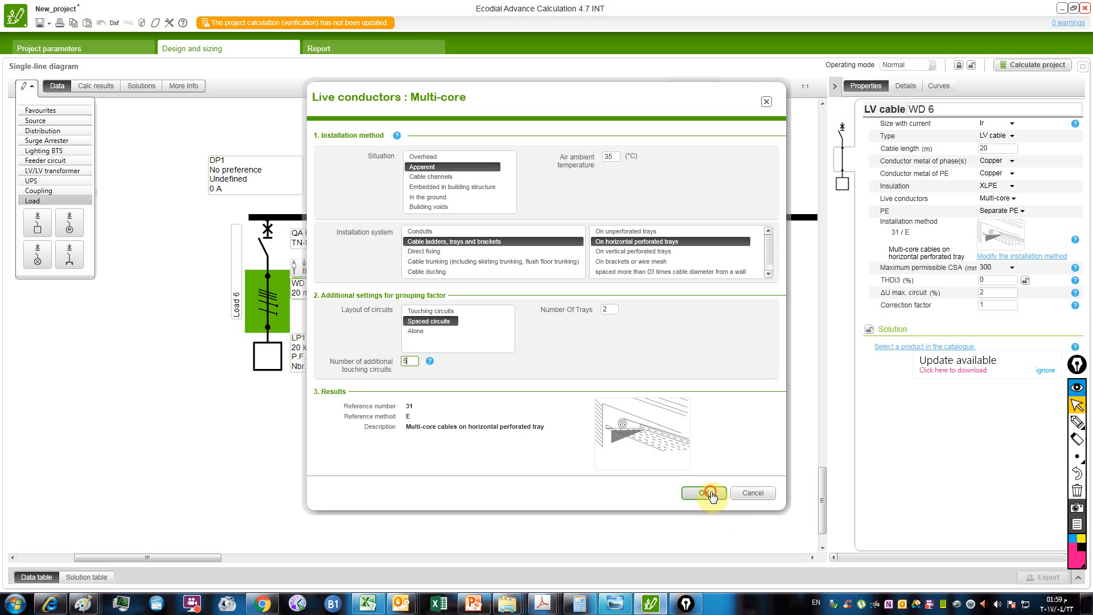
left_click(709, 493)
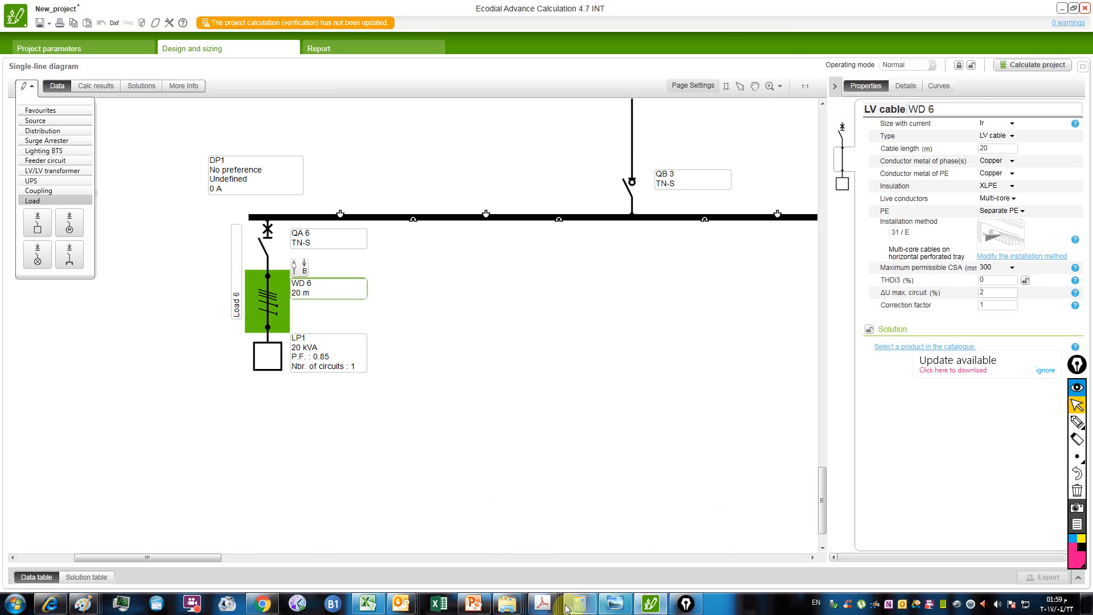
Step: Switch to the Table A.52-20 PDF and sketch a red tray outline across the table's title
mouse_move(555, 599)
left_click(939, 555)
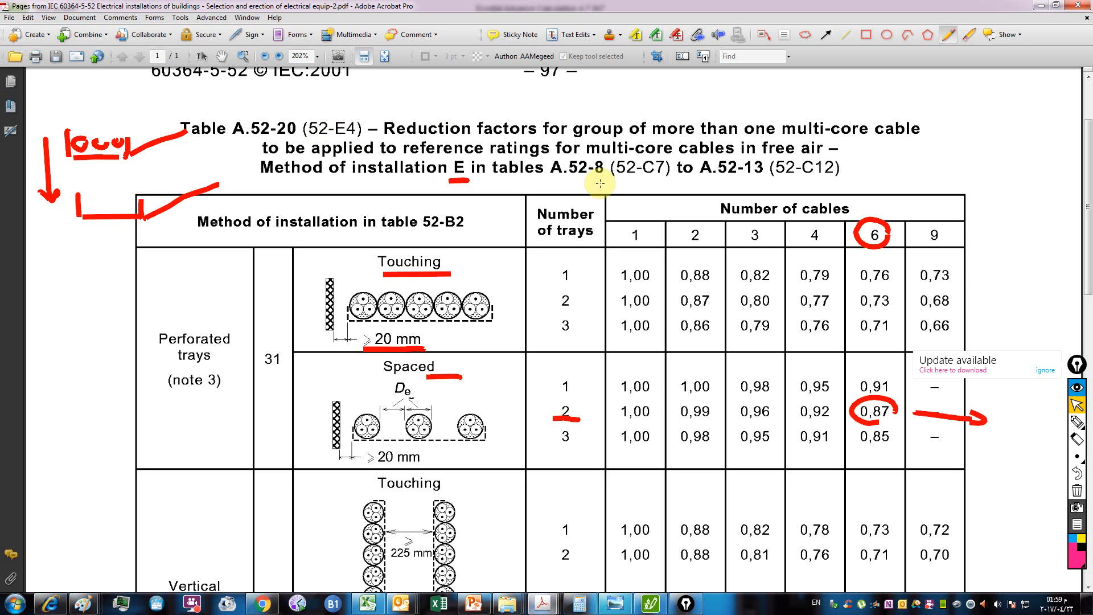
left_click_drag(495, 93, 499, 137)
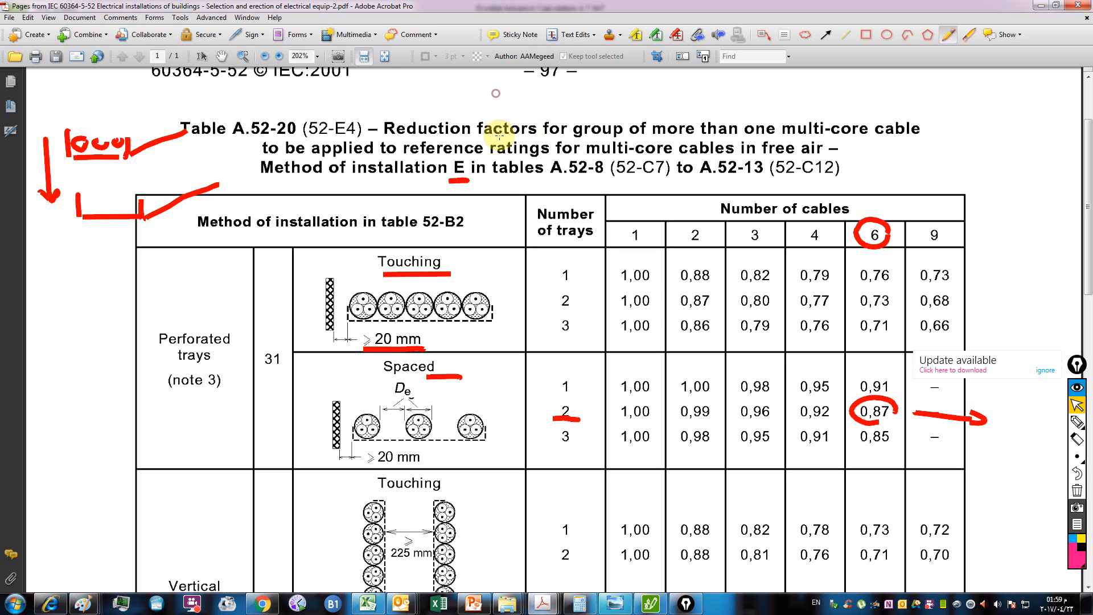
mouse_move(491, 99)
left_mouse_down()
mouse_move(501, 129)
mouse_move(832, 169)
mouse_move(831, 127)
left_mouse_up()
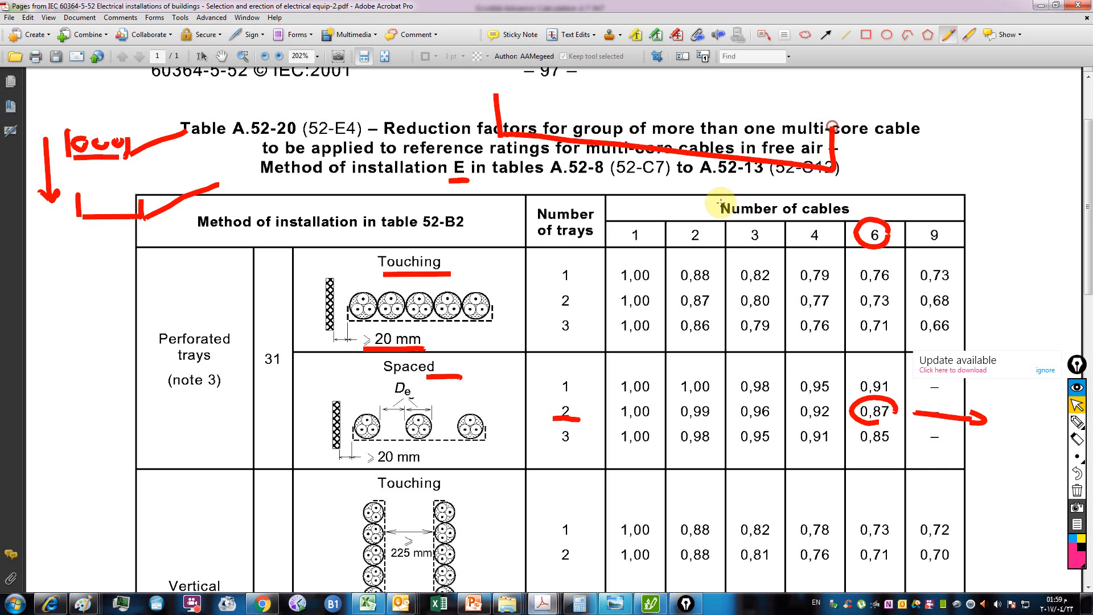
Step: Switch to the Paint tray sketch, draw a down arrow from the 1 to the end cable and circle the number 5
left_click(83, 603)
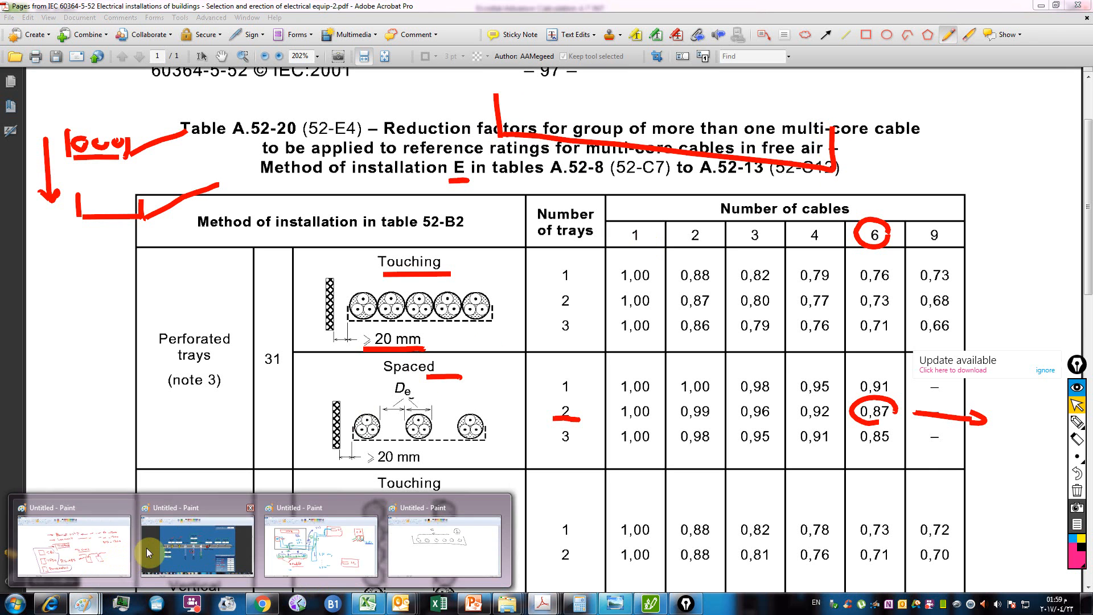
left_click(441, 560)
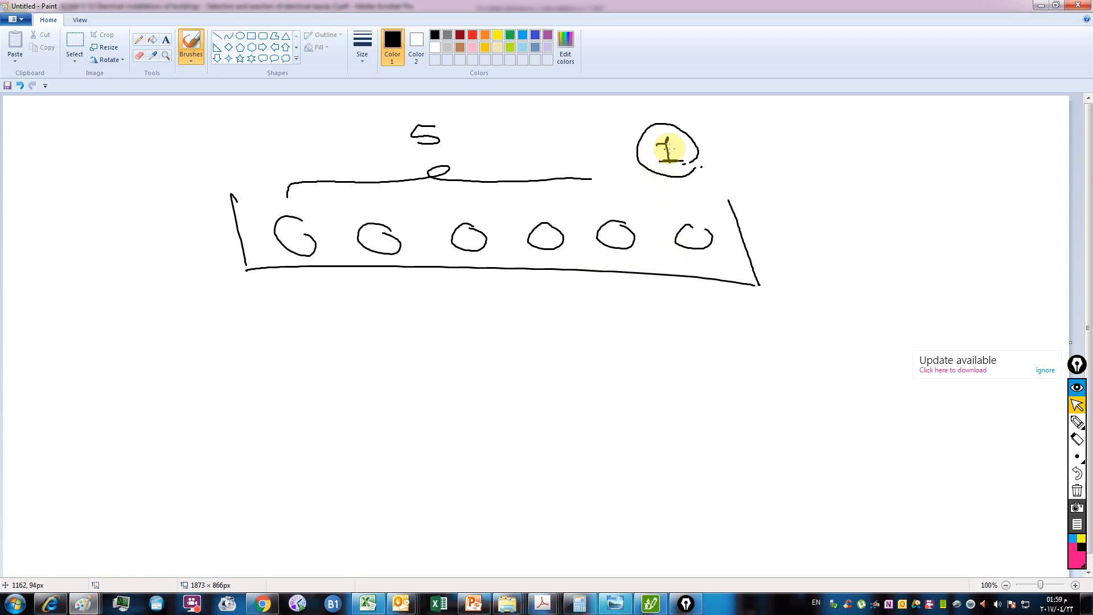
left_click_drag(684, 202, 690, 195)
mouse_move(460, 116)
left_mouse_down()
mouse_move(415, 151)
mouse_move(446, 150)
mouse_move(454, 130)
left_mouse_up()
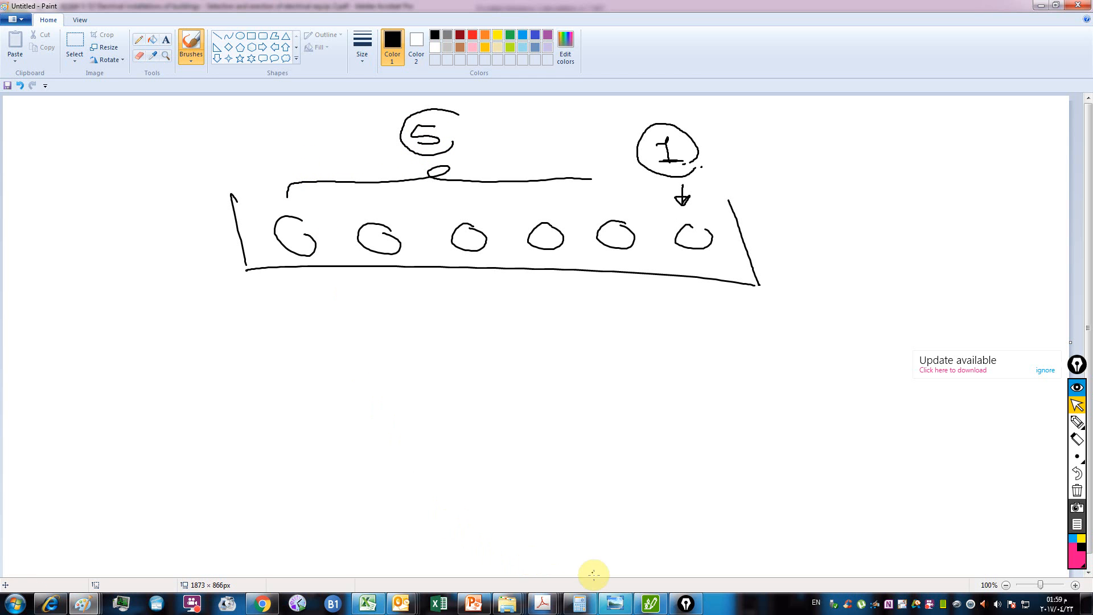
Step: Review the reduction factors in Table A.52-20 again and return to Ecodial
left_click(545, 605)
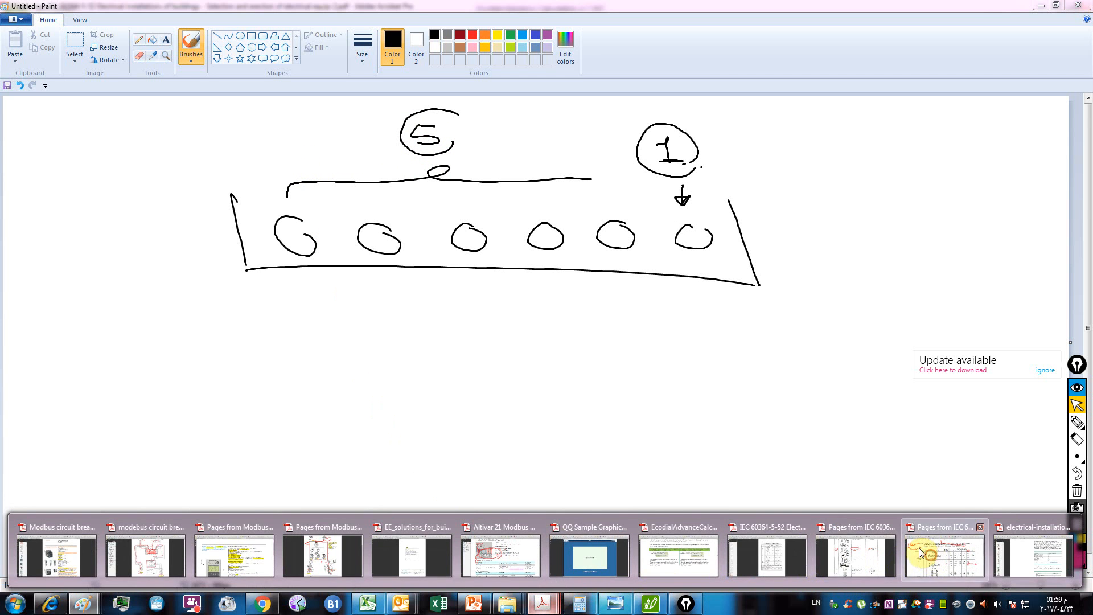
left_click(944, 549)
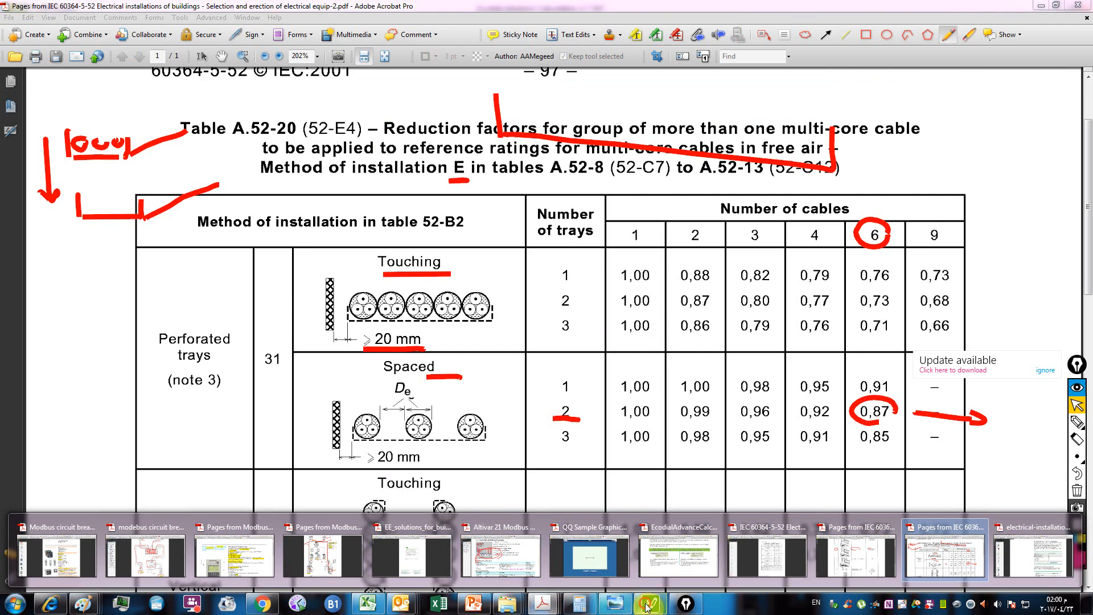
left_click(647, 606)
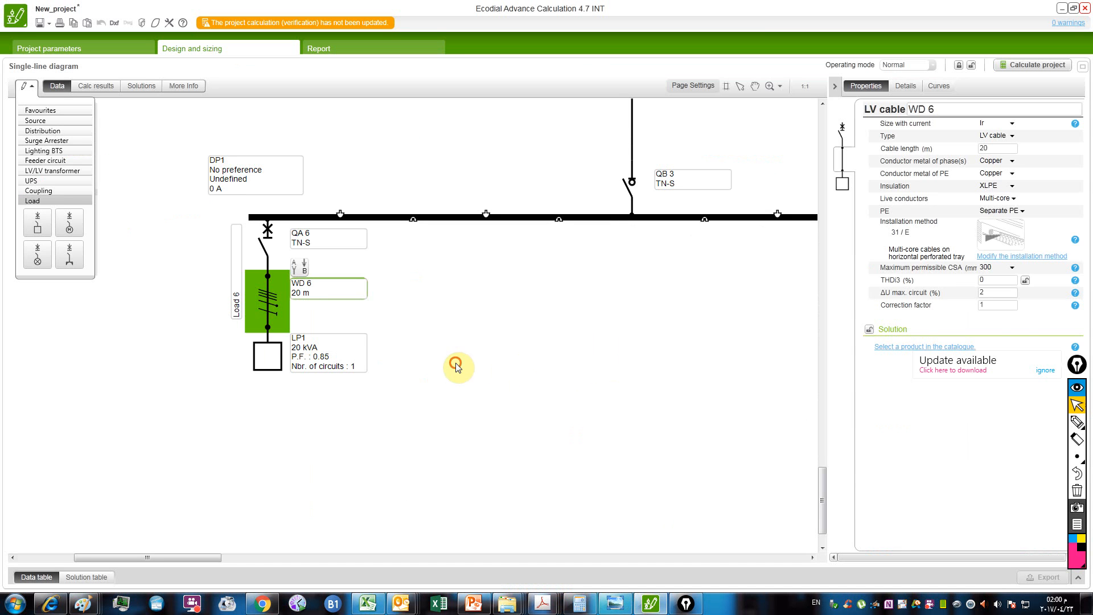
Step: Inspect the properties of the Load 6 circuit, its cable WD 6, circuit breaker QA 6 and load LP1
left_click(421, 384)
left_click(295, 374)
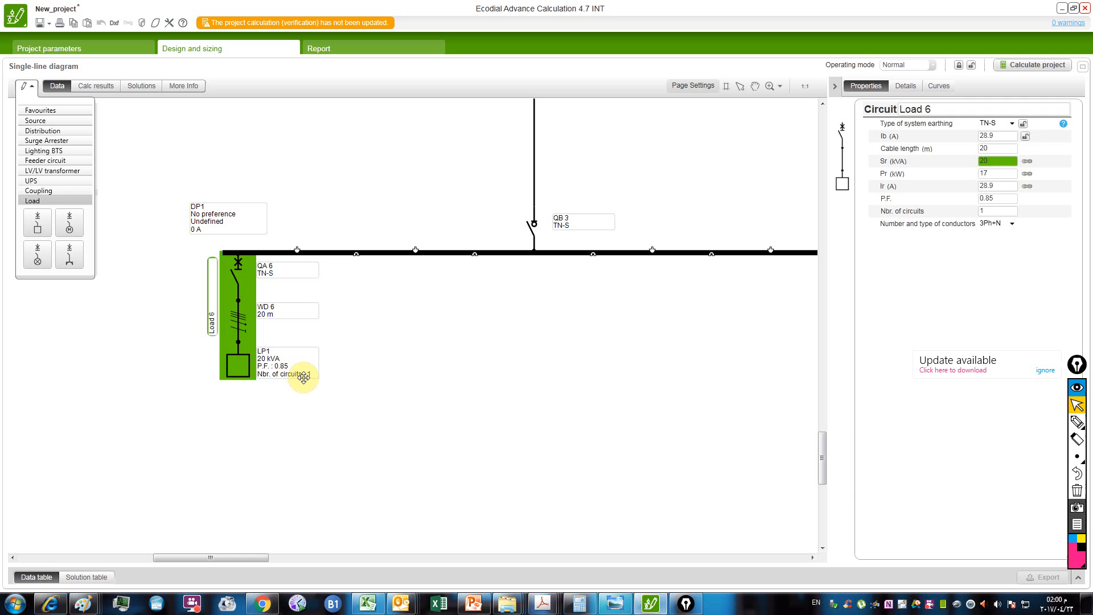
left_click(260, 336)
left_click(243, 333)
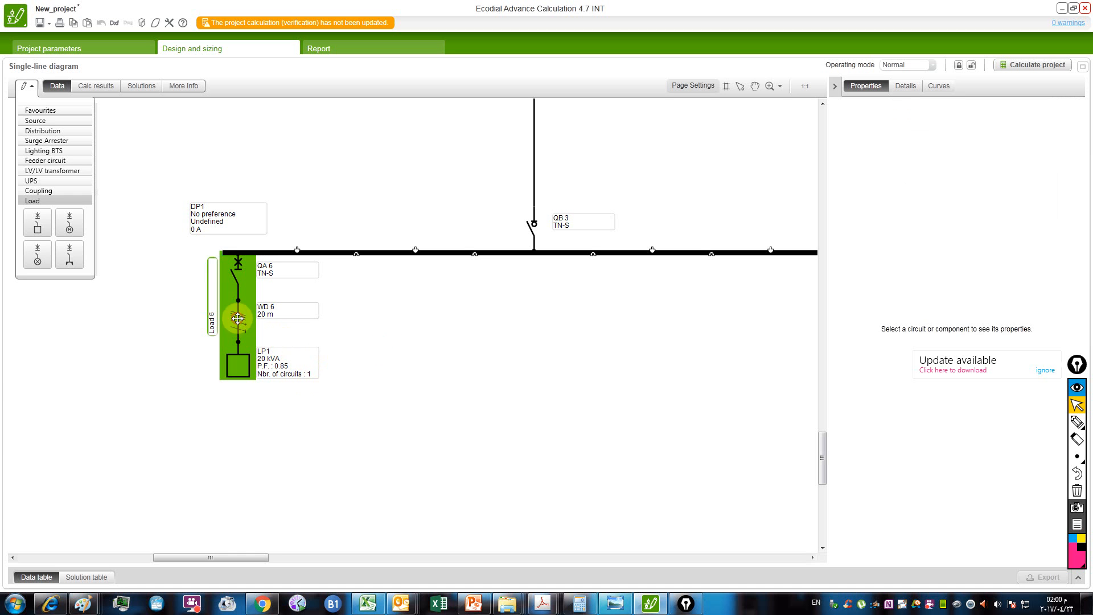
left_click(395, 334)
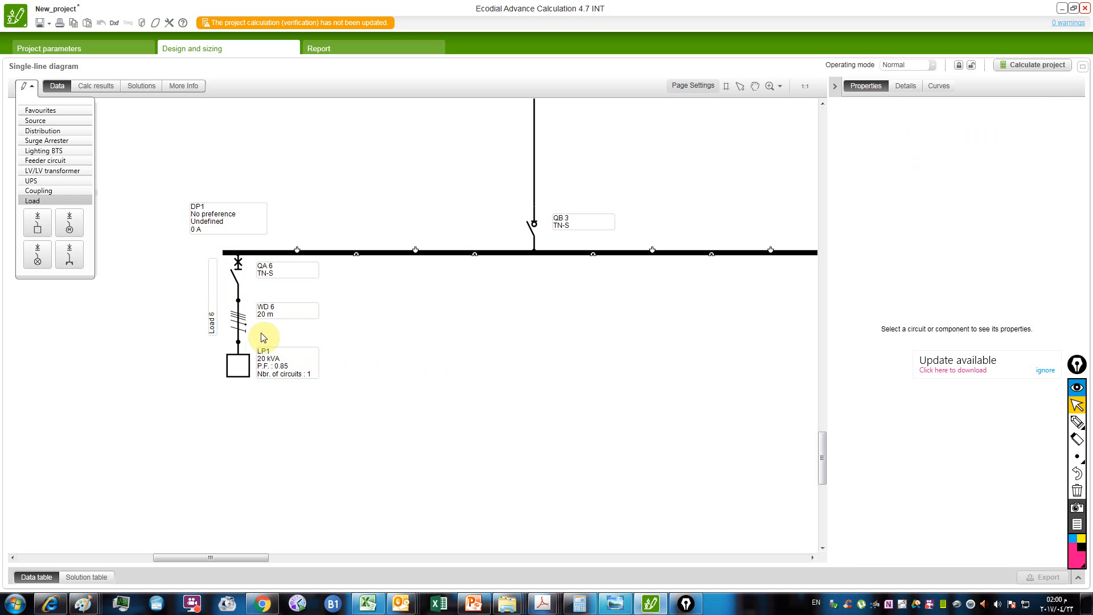
left_click(241, 367)
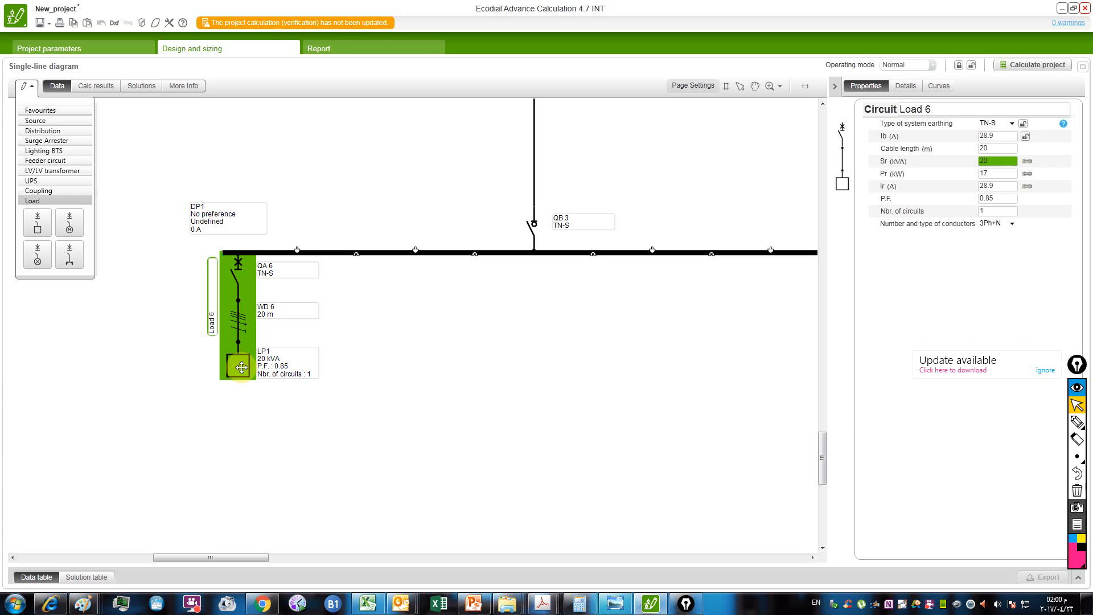
left_click(241, 328)
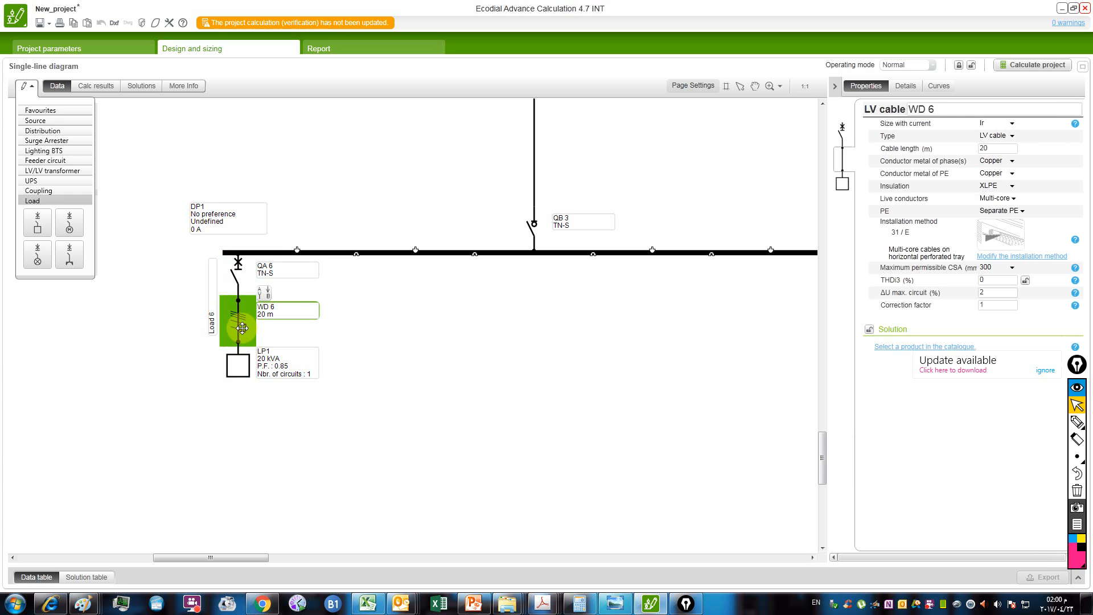
left_click(241, 274)
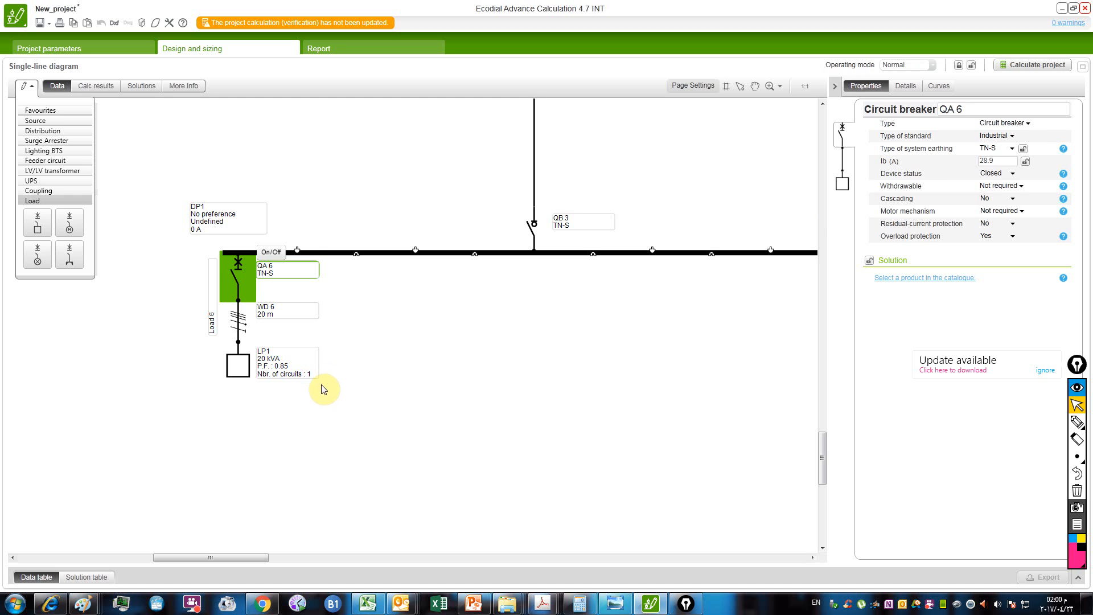
left_click(268, 371)
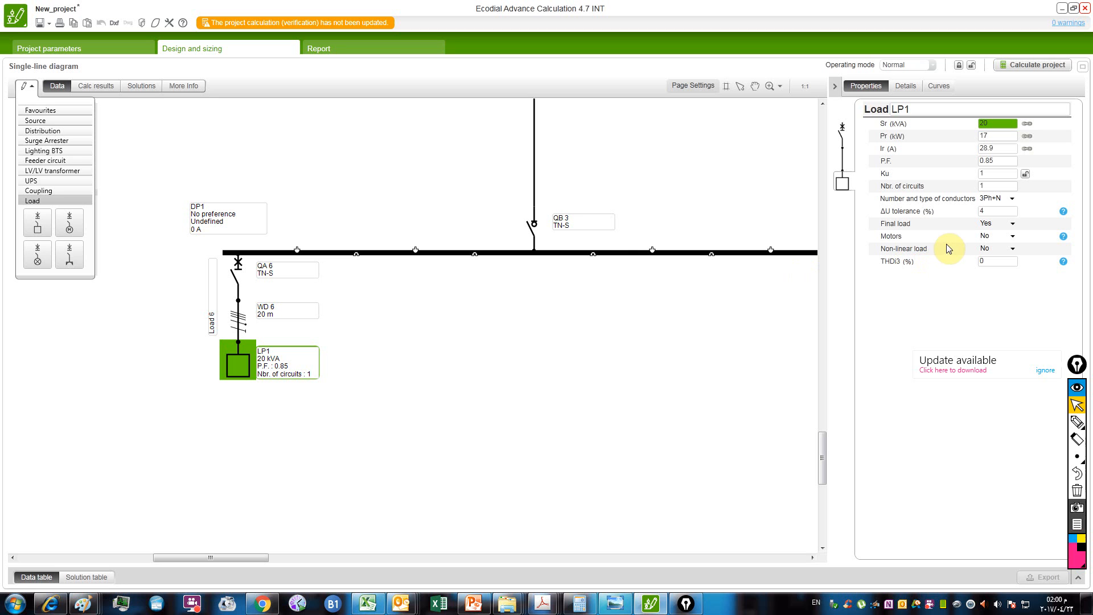
Step: With the pink annotation pen, circle LP1's Motors and Non-linear load properties, then circle the load symbol and draw an arrow out from it
left_click(1077, 421)
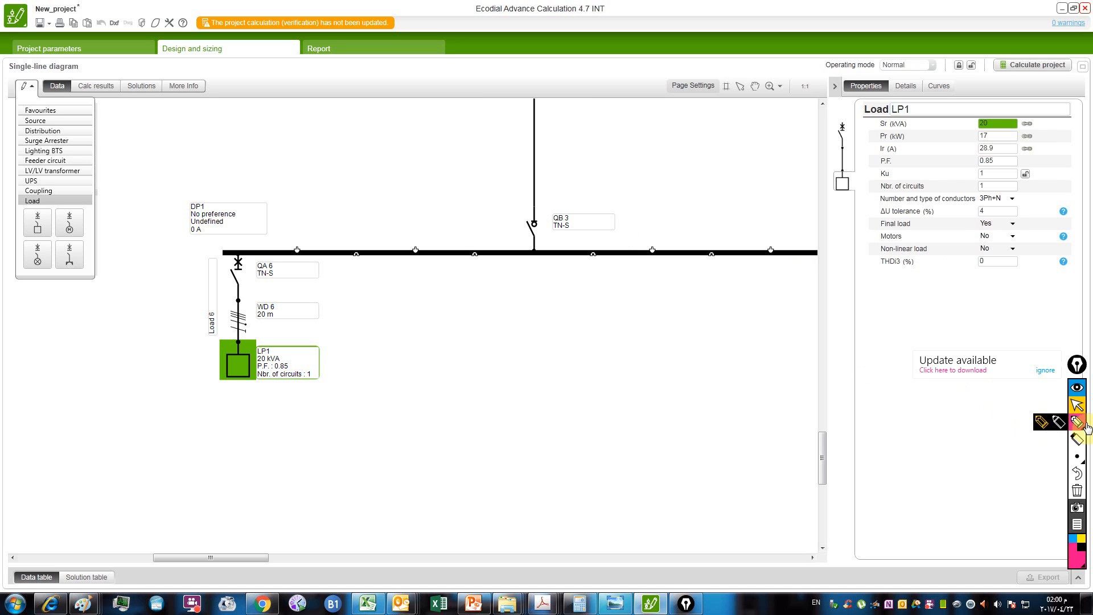
left_click(1040, 421)
left_click_drag(913, 237, 934, 253)
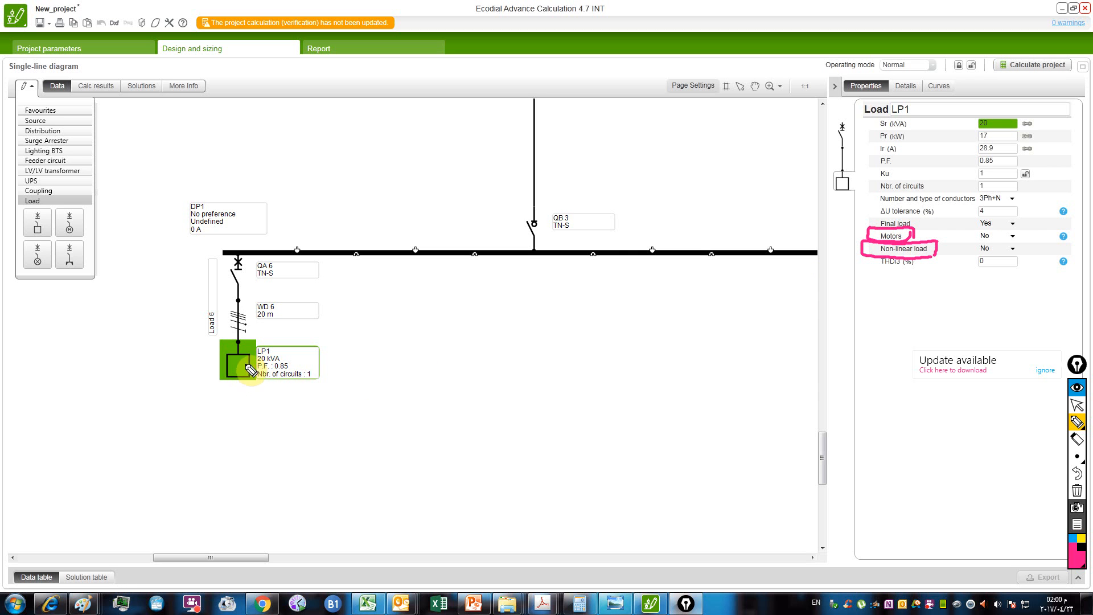
mouse_move(240, 374)
left_mouse_down()
mouse_move(246, 387)
mouse_move(239, 362)
mouse_move(288, 370)
mouse_move(417, 361)
left_mouse_up()
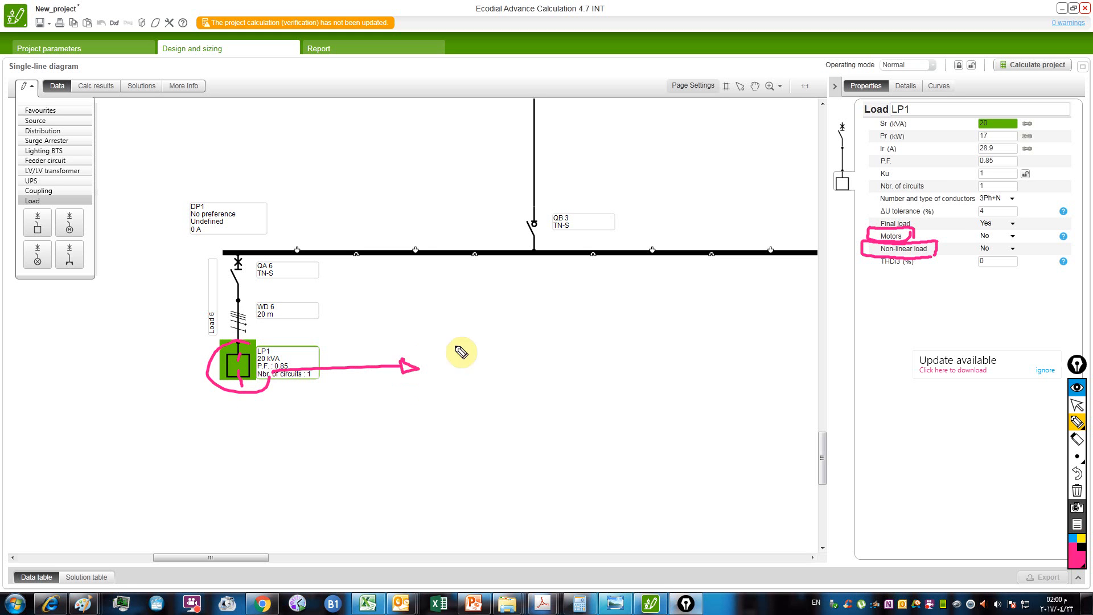
Step: Sketch a panel beside the arrow with an incoming breaker, a busbar and two motor feeders, and write 5, 10 and 20 with dots below
left_click_drag(545, 310, 556, 370)
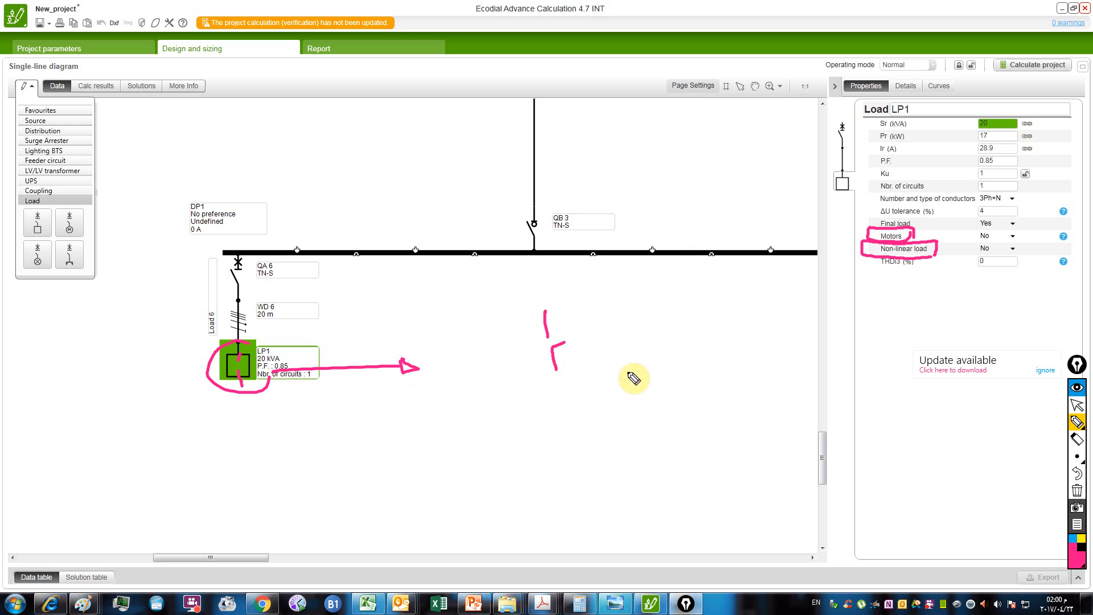
mouse_move(703, 375)
left_mouse_down()
mouse_move(462, 376)
mouse_move(481, 392)
mouse_move(488, 454)
left_mouse_up()
mouse_move(528, 376)
left_mouse_down()
mouse_move(530, 452)
mouse_move(542, 448)
left_mouse_up()
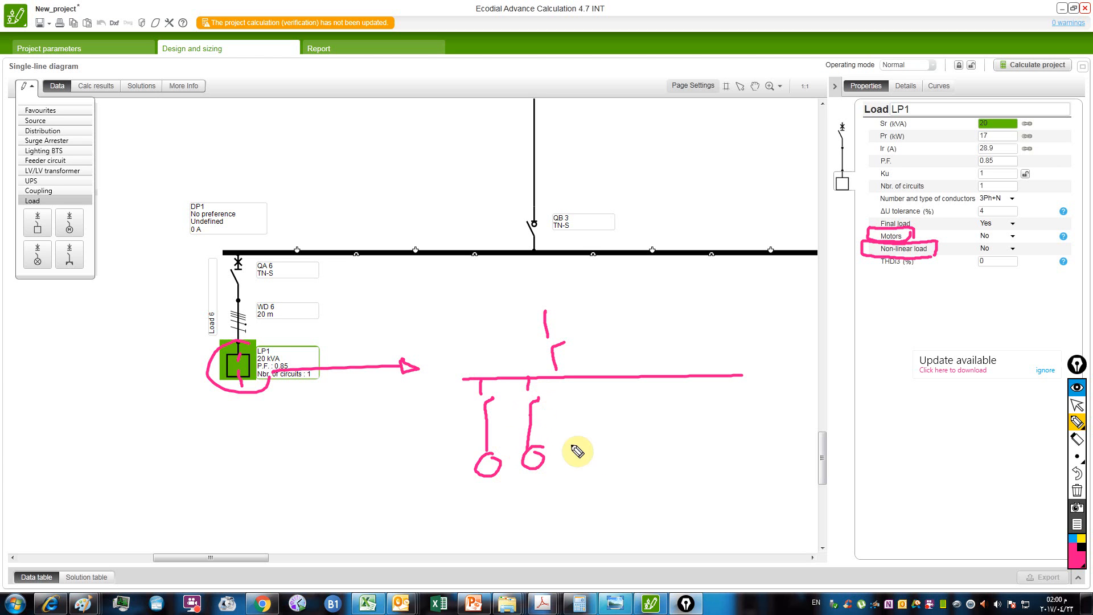
mouse_move(500, 484)
left_mouse_down()
mouse_move(485, 500)
mouse_move(692, 476)
left_mouse_up()
left_click(645, 479)
left_click(664, 480)
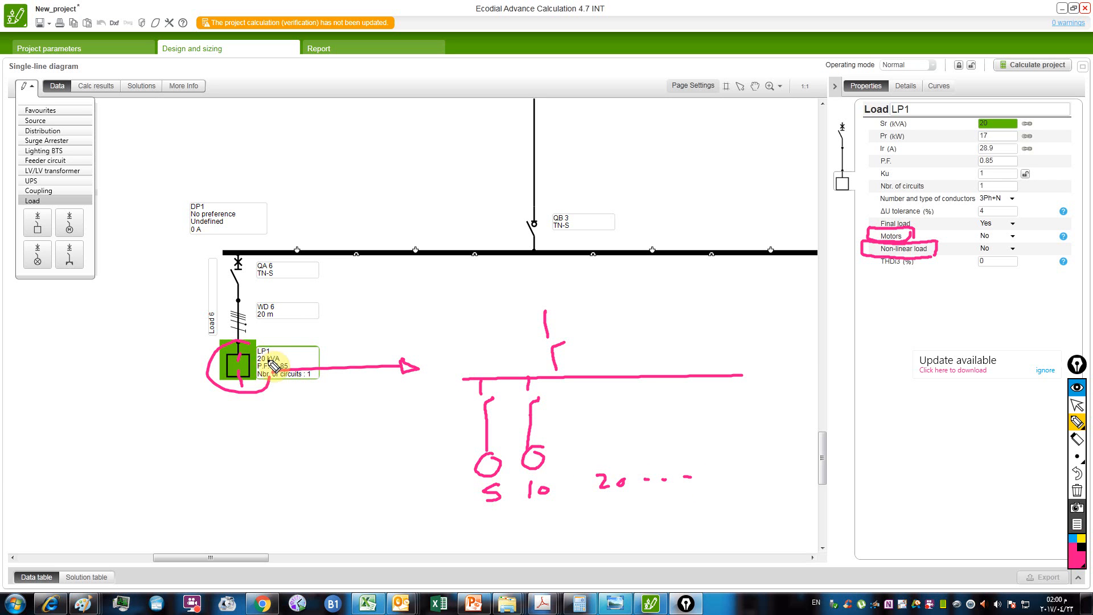
Step: Write 200kW beside the LP1 load with a leader line and tick the value of its Motors property
mouse_move(262, 364)
left_mouse_down()
mouse_move(278, 346)
mouse_move(304, 357)
mouse_move(312, 348)
left_mouse_up()
left_click_drag(321, 344, 362, 333)
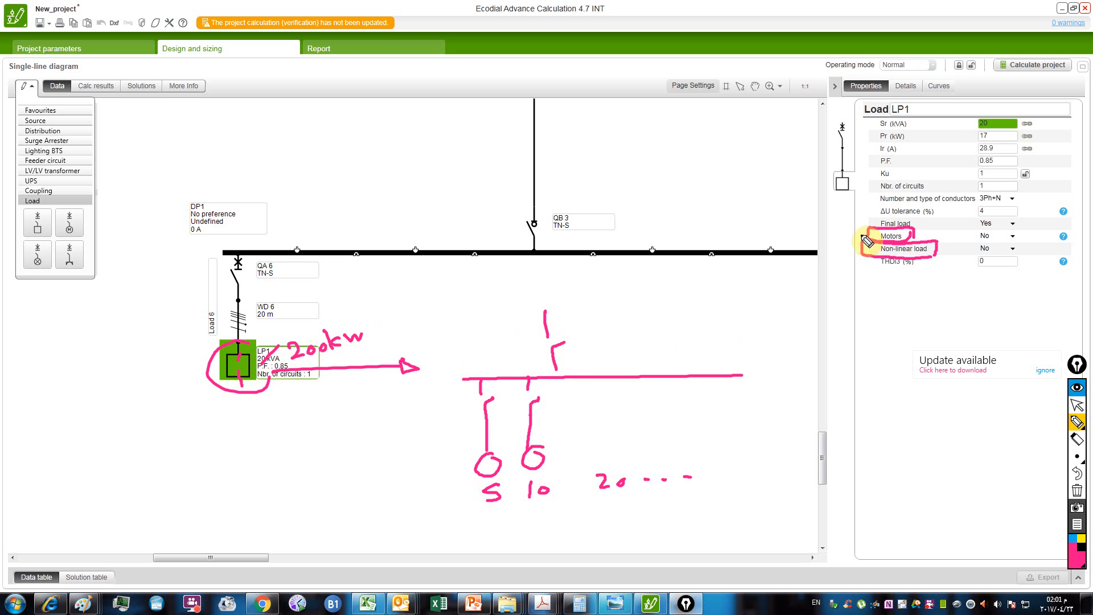
left_click_drag(970, 234, 988, 233)
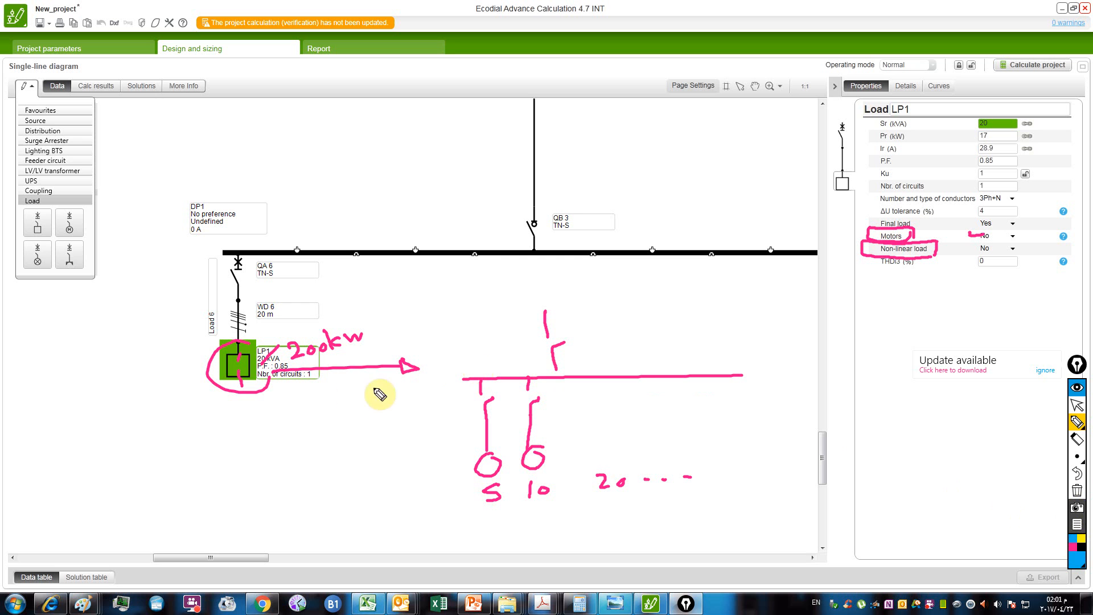
Step: Mark a fault in blue below breaker QA 6, draw arrows to it from the load and the supply, and label the load's 2kA
mouse_move(249, 286)
left_mouse_down()
mouse_move(230, 298)
mouse_move(250, 297)
left_mouse_up()
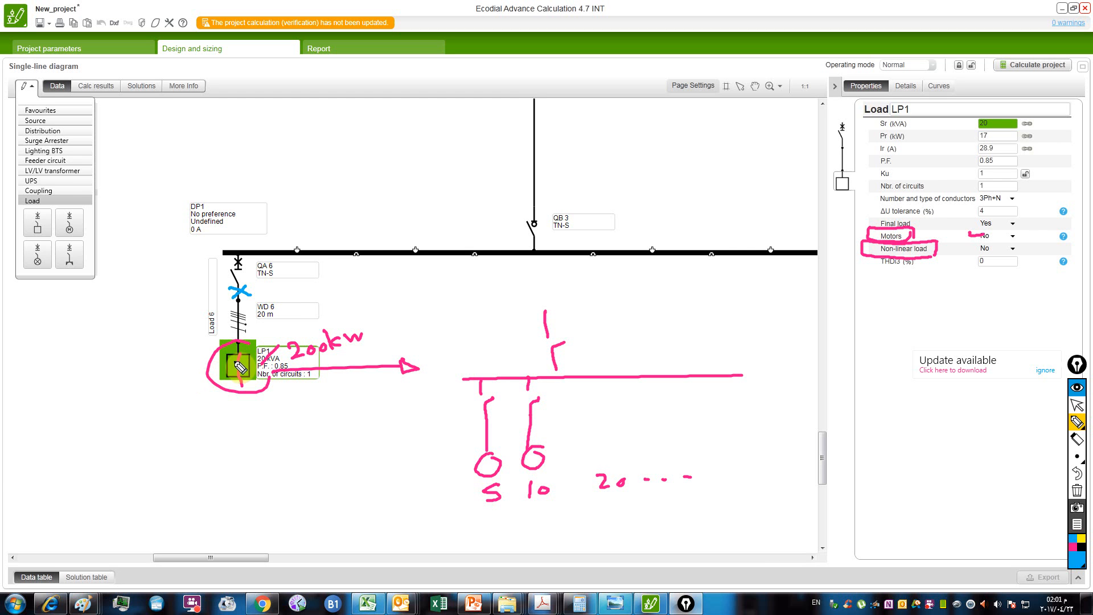
mouse_move(222, 369)
left_mouse_down()
mouse_move(199, 367)
mouse_move(185, 329)
mouse_move(222, 302)
left_mouse_up()
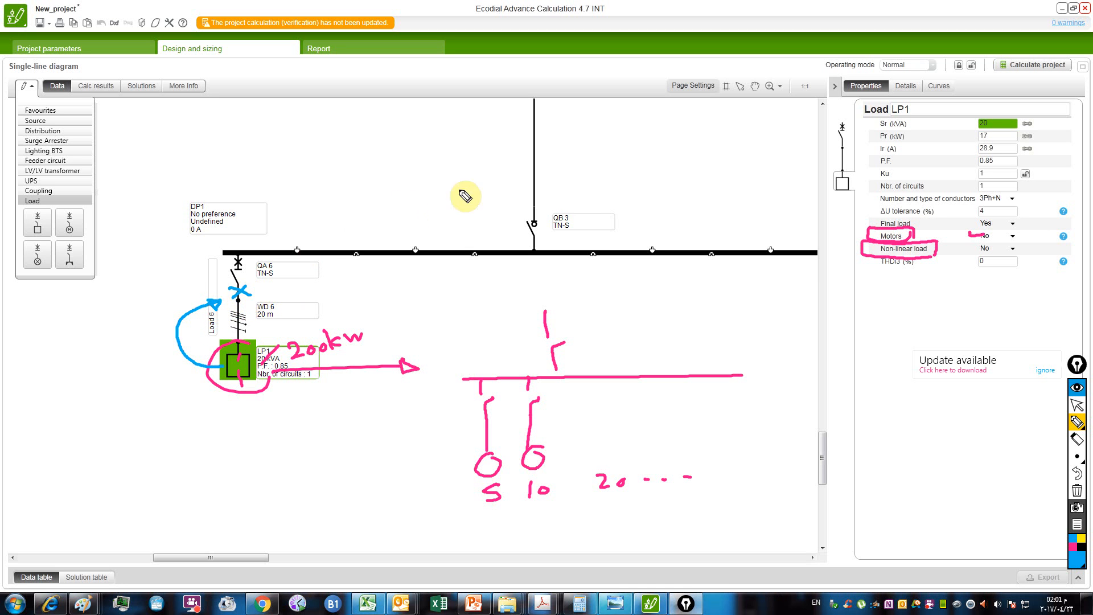
mouse_move(516, 190)
left_mouse_down()
mouse_move(506, 224)
mouse_move(339, 226)
mouse_move(220, 260)
mouse_move(222, 273)
left_mouse_up()
mouse_move(163, 300)
left_mouse_down()
mouse_move(177, 308)
mouse_move(202, 292)
left_mouse_up()
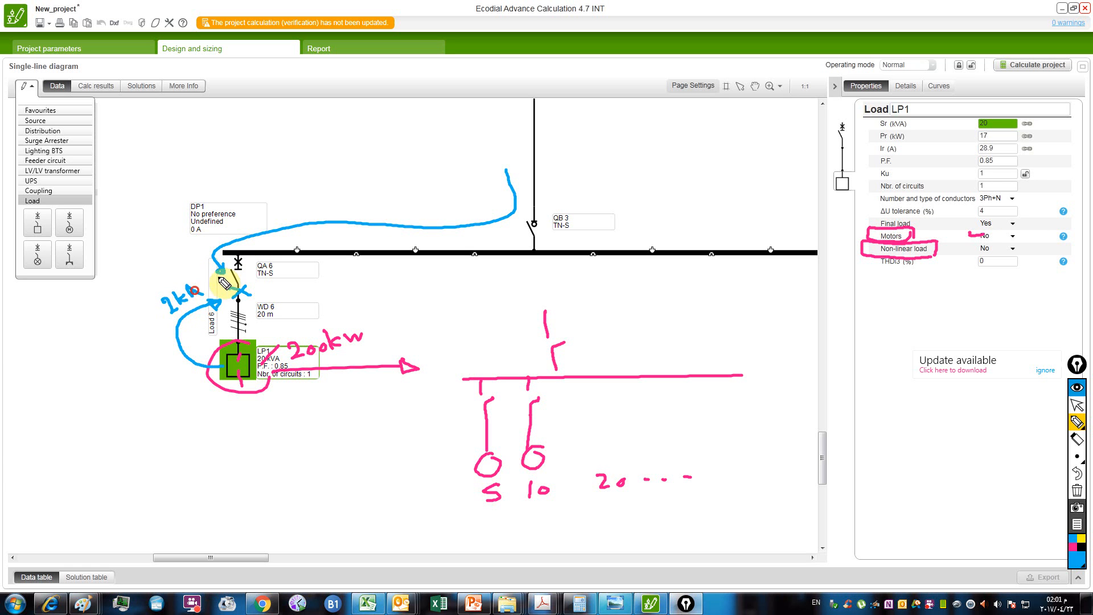
Step: Label the supply's fault contribution 13kA in blue, draw an arrow to the fault, and write 2 + 13kA = 15kA beside it
left_click_drag(267, 272, 317, 255)
left_click_drag(267, 292, 360, 291)
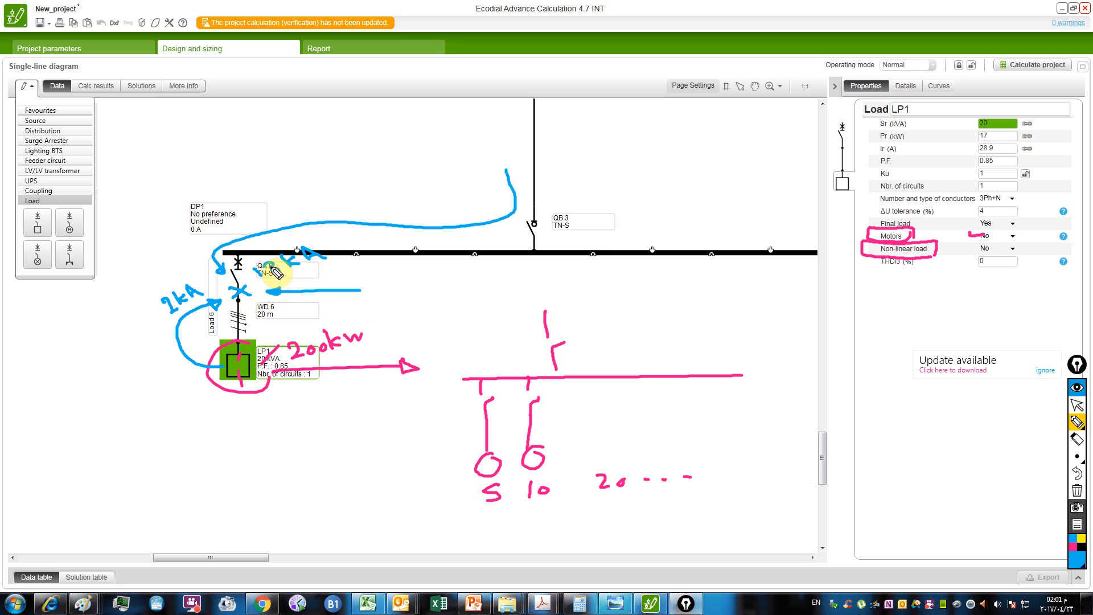
mouse_move(375, 279)
left_mouse_down()
mouse_move(387, 291)
mouse_move(412, 284)
left_mouse_up()
mouse_move(403, 277)
left_mouse_down()
mouse_move(403, 291)
mouse_move(456, 290)
left_mouse_up()
mouse_move(468, 275)
left_mouse_down()
mouse_move(470, 290)
mouse_move(541, 275)
mouse_move(533, 287)
mouse_move(570, 289)
left_mouse_up()
mouse_move(592, 289)
left_mouse_down()
mouse_move(583, 272)
mouse_move(576, 289)
left_mouse_up()
left_click_drag(589, 283, 577, 282)
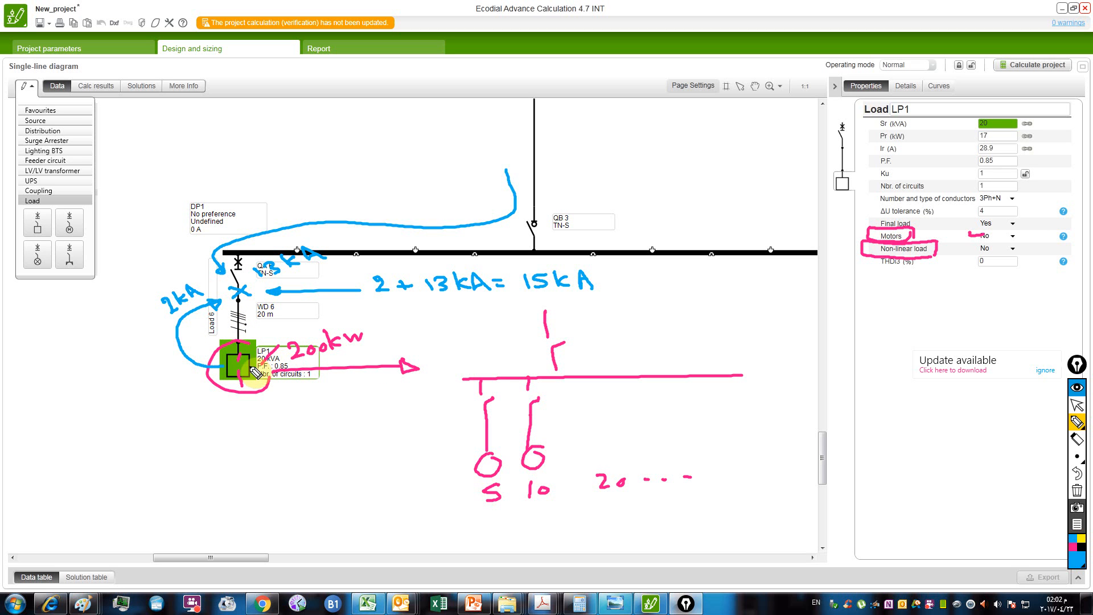
Step: Clear the annotations and draw a blue tick beside LP1's Non-linear load property
key("ctrl+shift+1")
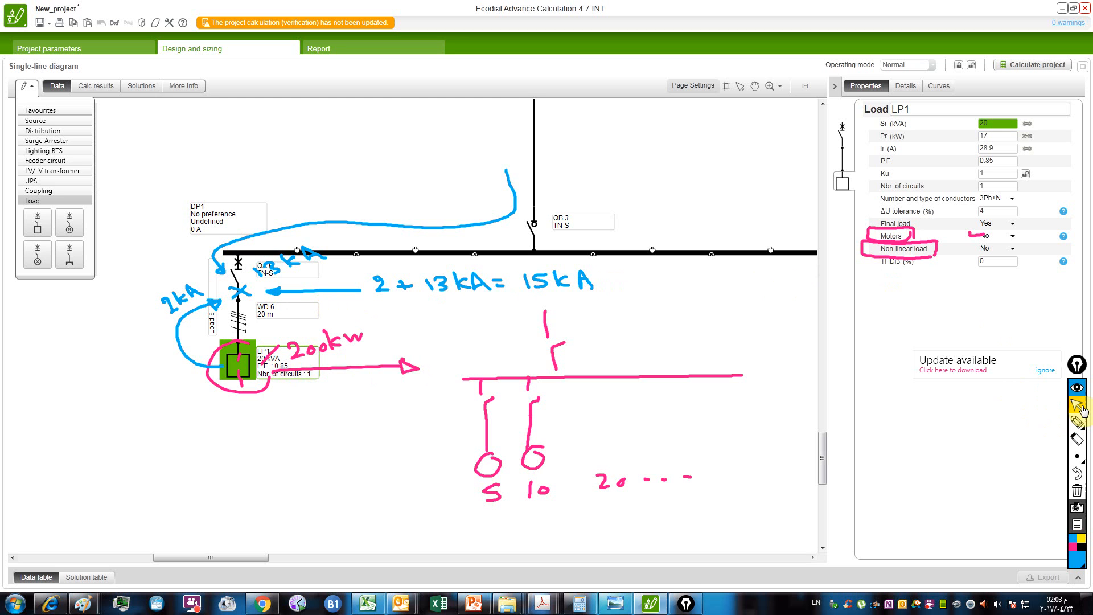
left_click(1075, 488)
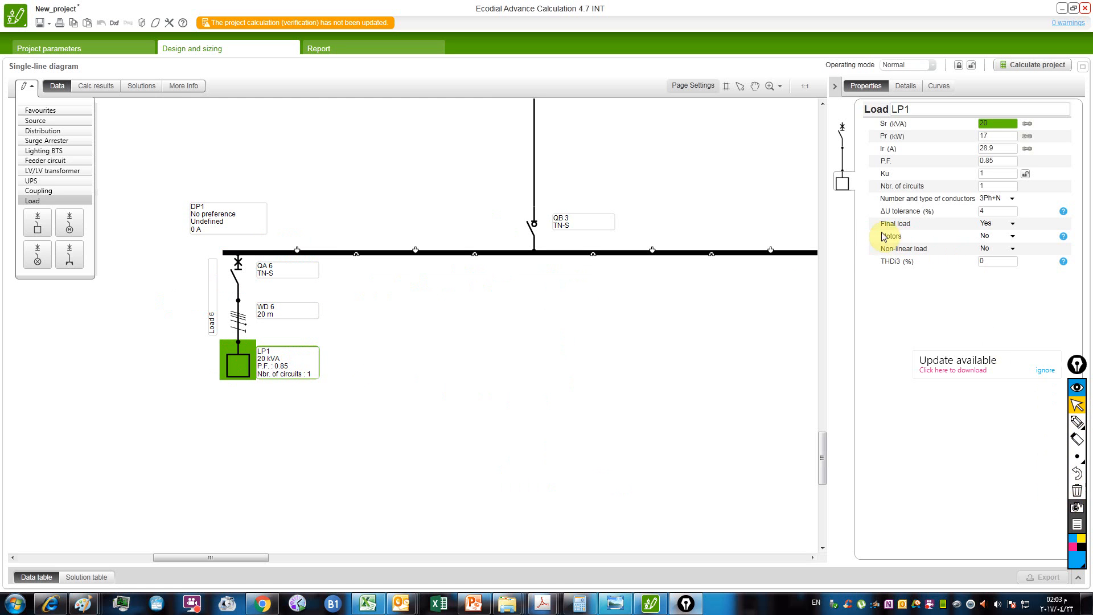
left_click(1037, 420)
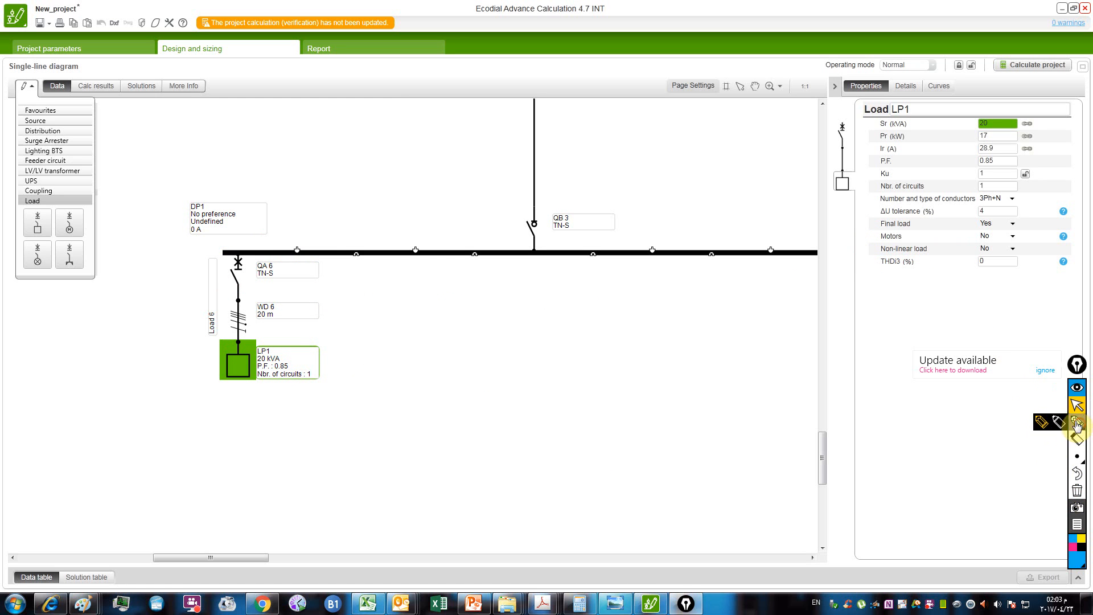
left_click(861, 250)
left_click_drag(856, 251, 874, 247)
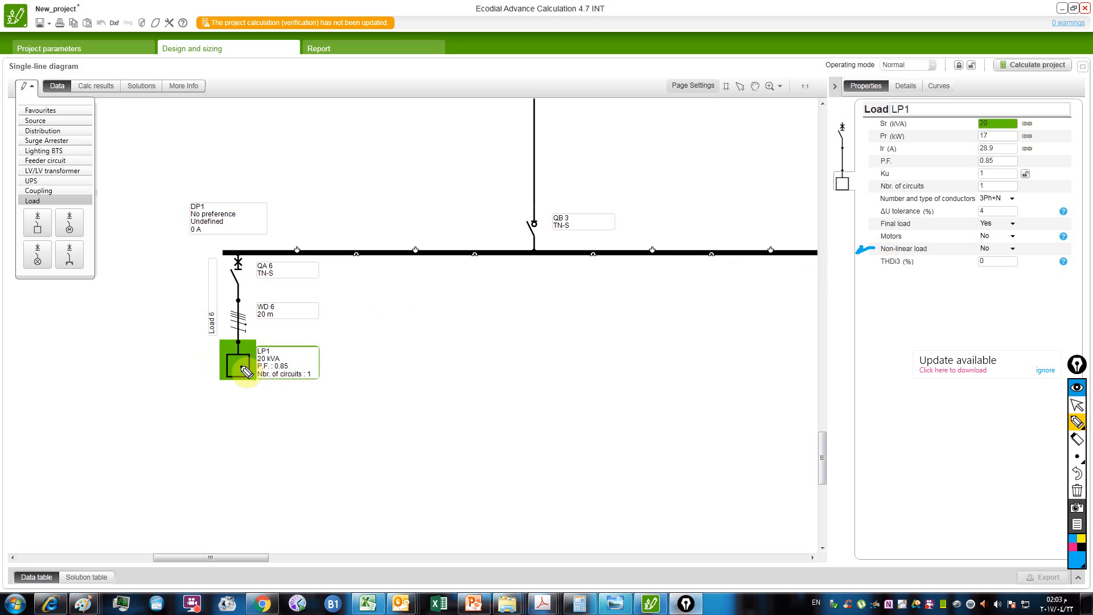
Step: Sketch an arrow out of LP1 with Printer and Compute underlined, and draw an arrow from the load to QA 6 with cable WD 6 marked
mouse_move(242, 362)
left_mouse_down()
mouse_move(248, 377)
mouse_move(424, 383)
mouse_move(435, 372)
left_mouse_up()
left_click_drag(532, 373, 564, 355)
mouse_move(524, 373)
left_mouse_down()
mouse_move(506, 386)
mouse_move(511, 362)
left_mouse_up()
left_click_drag(412, 391, 433, 423)
mouse_move(591, 403)
left_mouse_down()
mouse_move(507, 424)
mouse_move(615, 398)
mouse_move(648, 407)
mouse_move(714, 391)
mouse_move(746, 404)
left_mouse_up()
left_click(574, 428)
left_click(535, 399)
mouse_move(640, 427)
left_mouse_down()
mouse_move(639, 442)
mouse_move(723, 441)
mouse_move(776, 415)
mouse_move(615, 405)
left_mouse_up()
left_click_drag(773, 447, 630, 453)
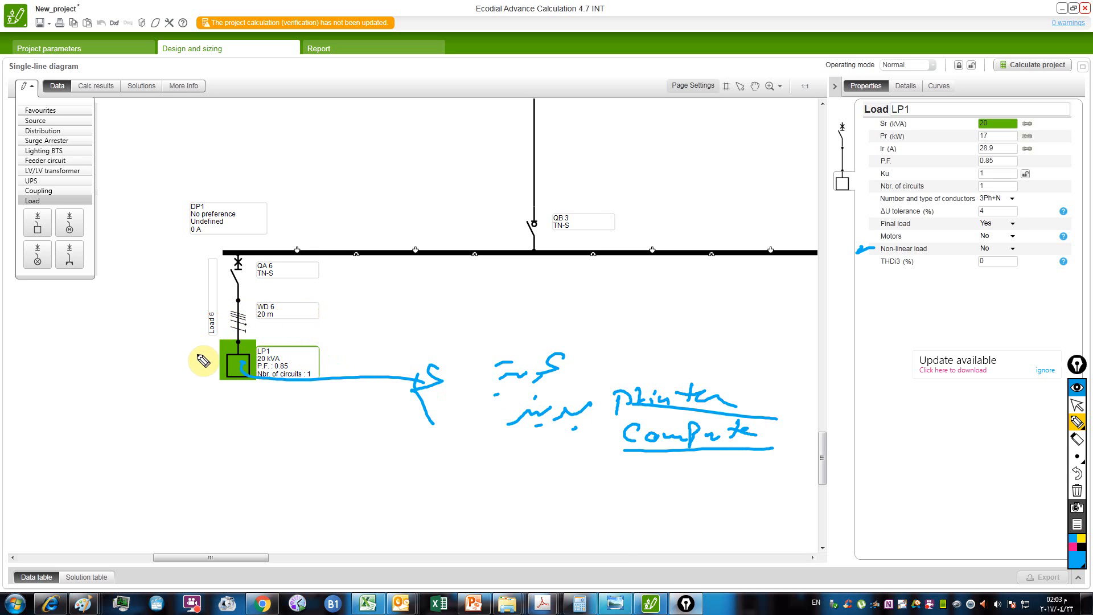
left_click_drag(201, 368, 208, 278)
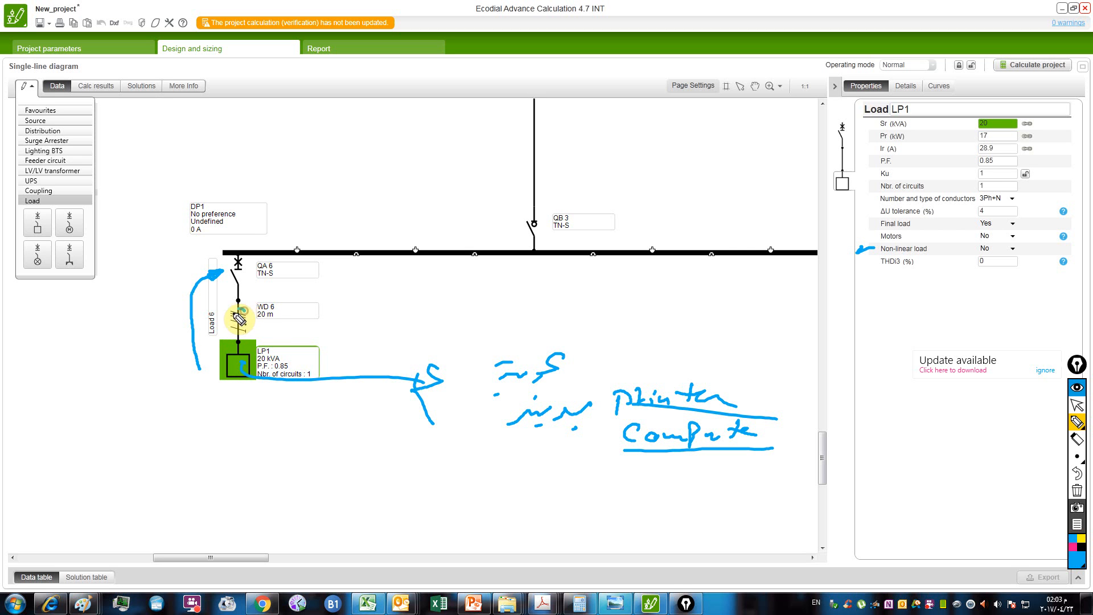
left_click_drag(251, 309, 290, 308)
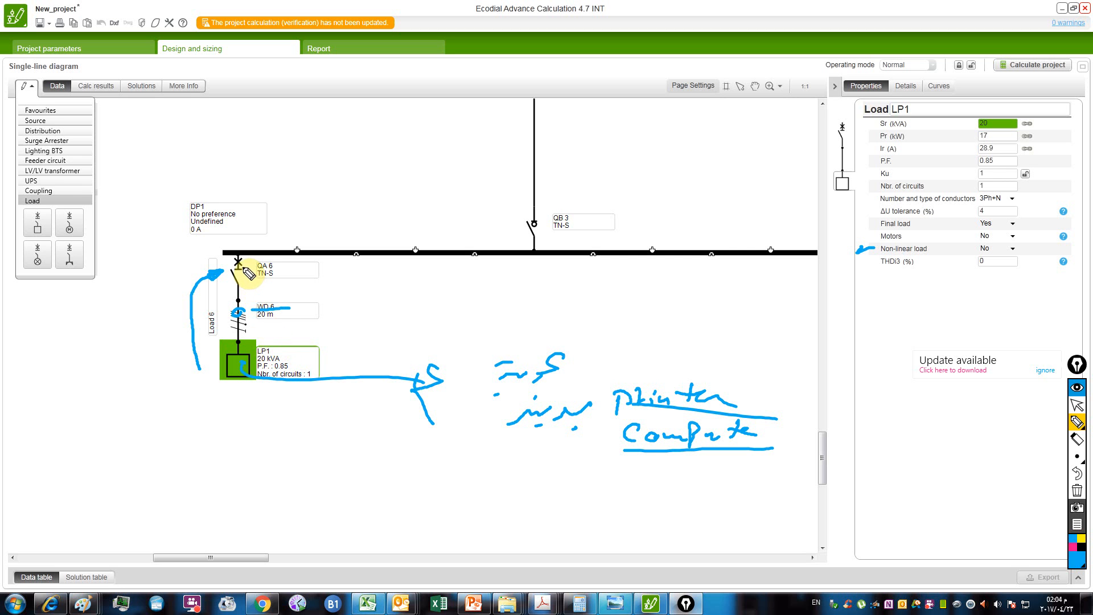
Step: Erase all annotations from the screen and return to the normal selection pointer
left_click(1076, 421)
left_click(1079, 492)
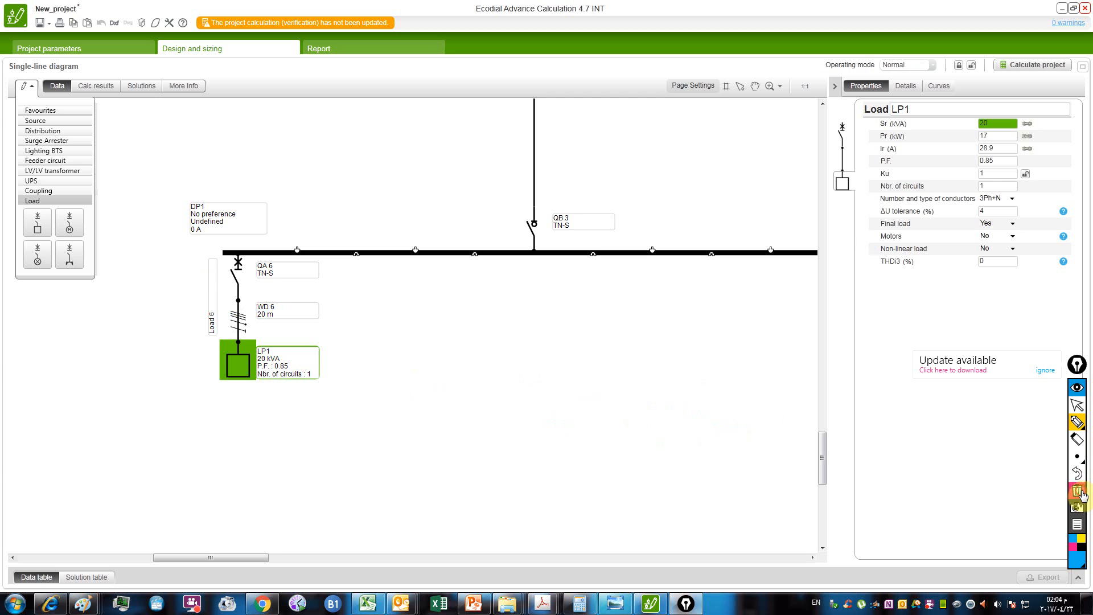
left_click(1076, 404)
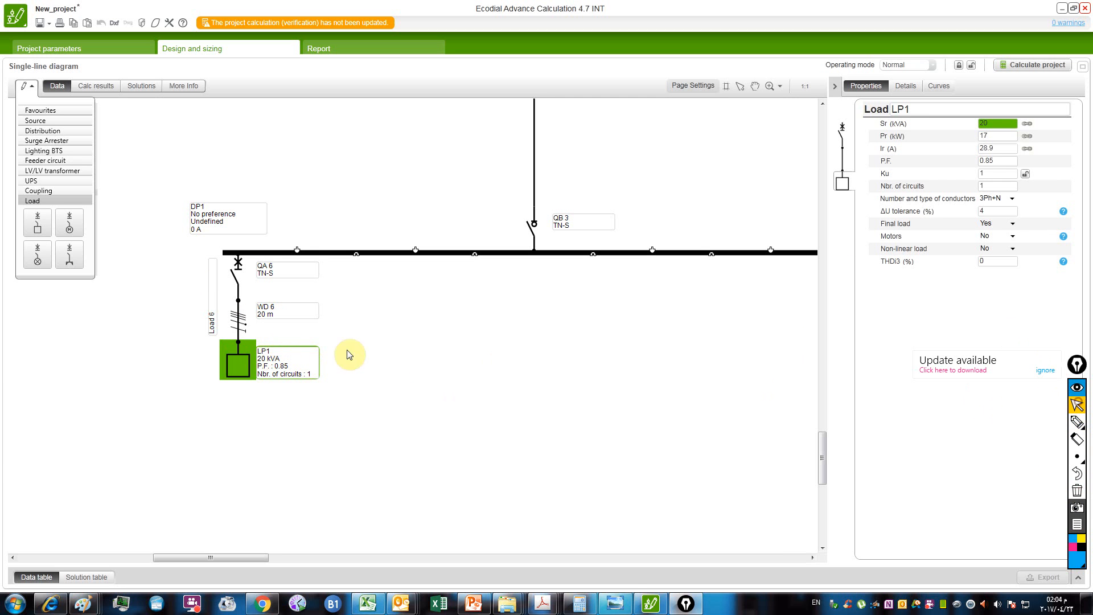
Step: Copy the complete Load 6 circuit feeding LP1 and paste five copies side by side along the DP1 busbar
left_click(235, 343)
left_click_drag(374, 395, 212, 275)
left_click(238, 267)
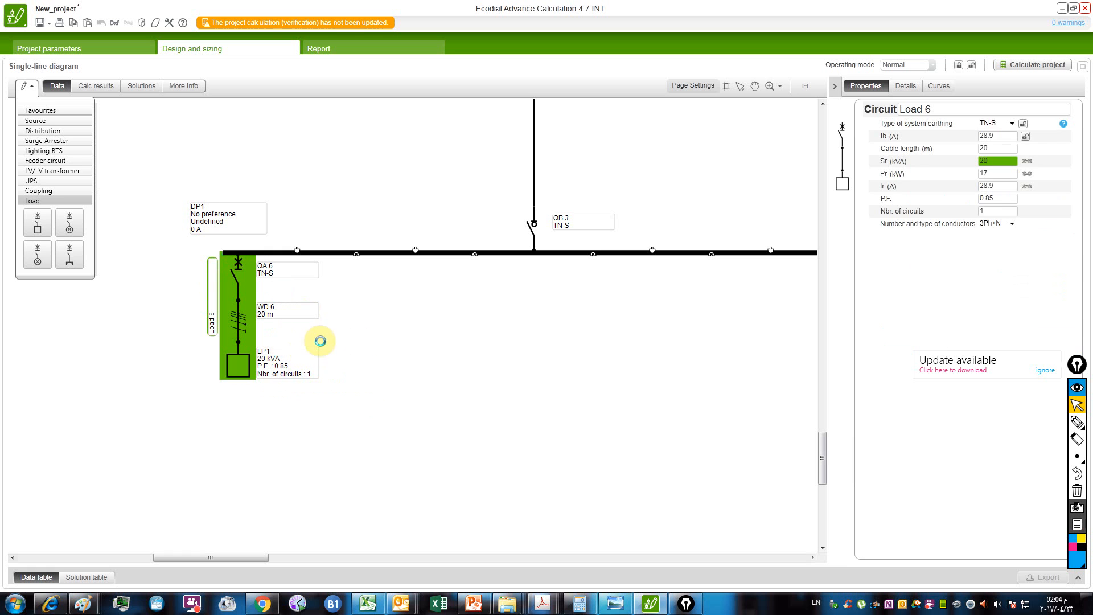
key("ctrl+v")
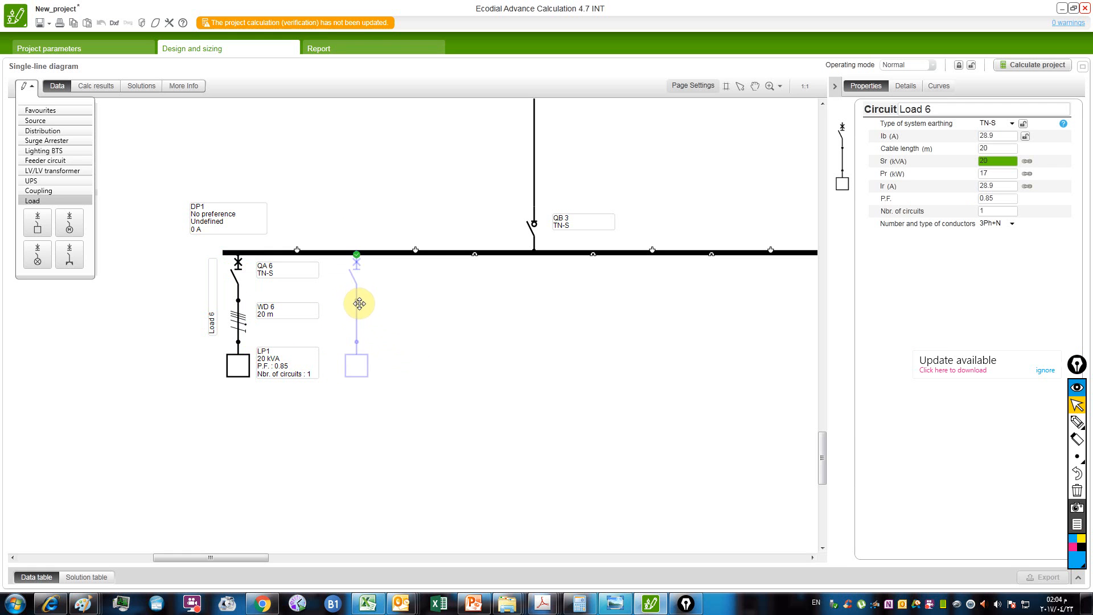
left_click(360, 303)
left_click(475, 305)
left_click(598, 305)
left_click_drag(687, 325, 414, 327)
scroll(476, 329, "down", 1)
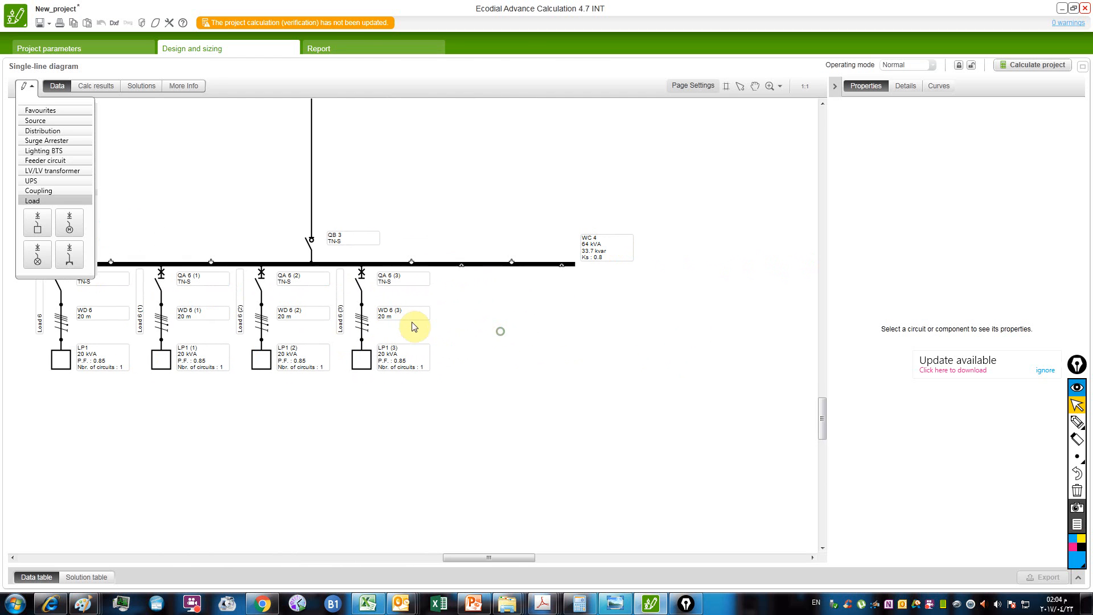
left_click(457, 302)
left_click(560, 298)
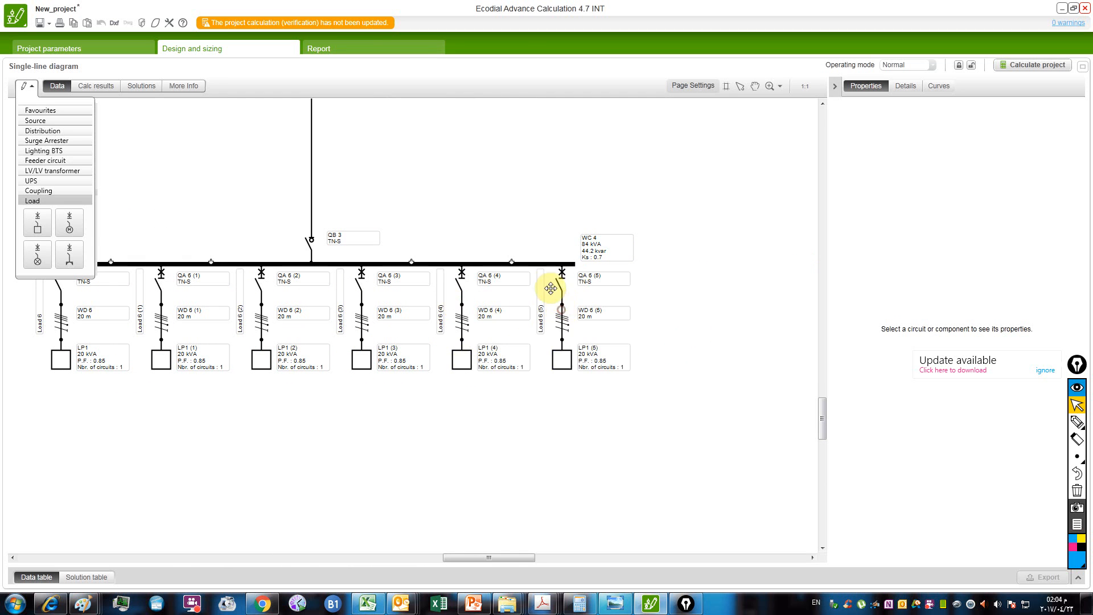
Step: Lengthen the DP1 busbar by four feeder positions beyond the last pasted load circuit
left_click(561, 278)
scroll(562, 277, "down", 1)
left_click_drag(563, 278, 466, 288)
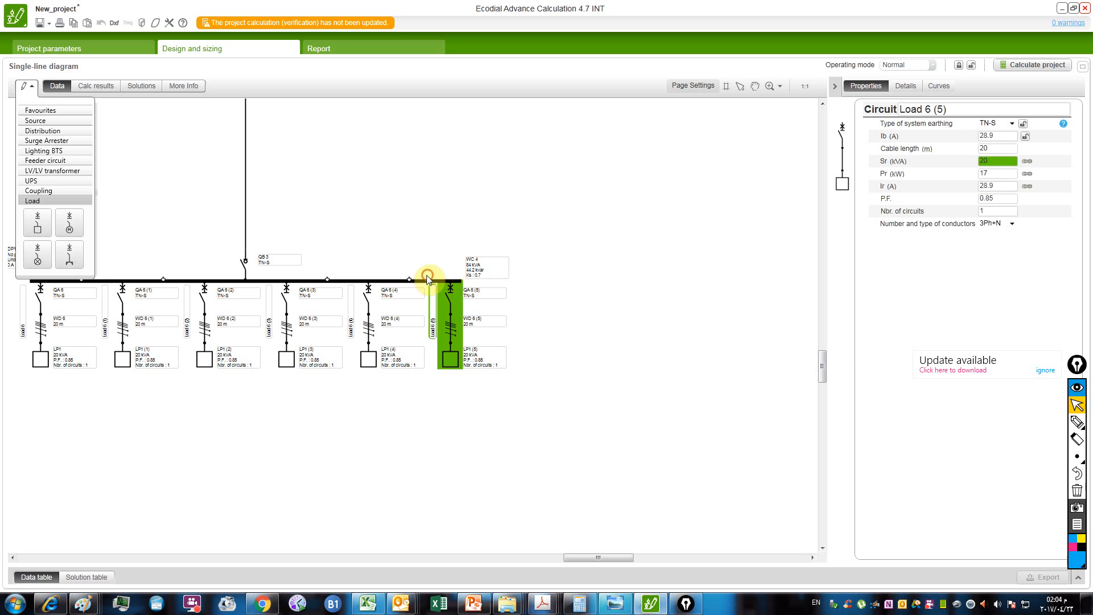
left_click(429, 287)
left_click(425, 283)
left_click_drag(459, 288, 800, 272)
Step: Paste four more copies of the Load 6 circuit onto the free positions of the DP1 busbar
mouse_move(590, 337)
left_mouse_down()
mouse_move(458, 330)
mouse_move(599, 307)
left_mouse_up()
left_click_drag(511, 373, 201, 279)
key("ctrl+v")
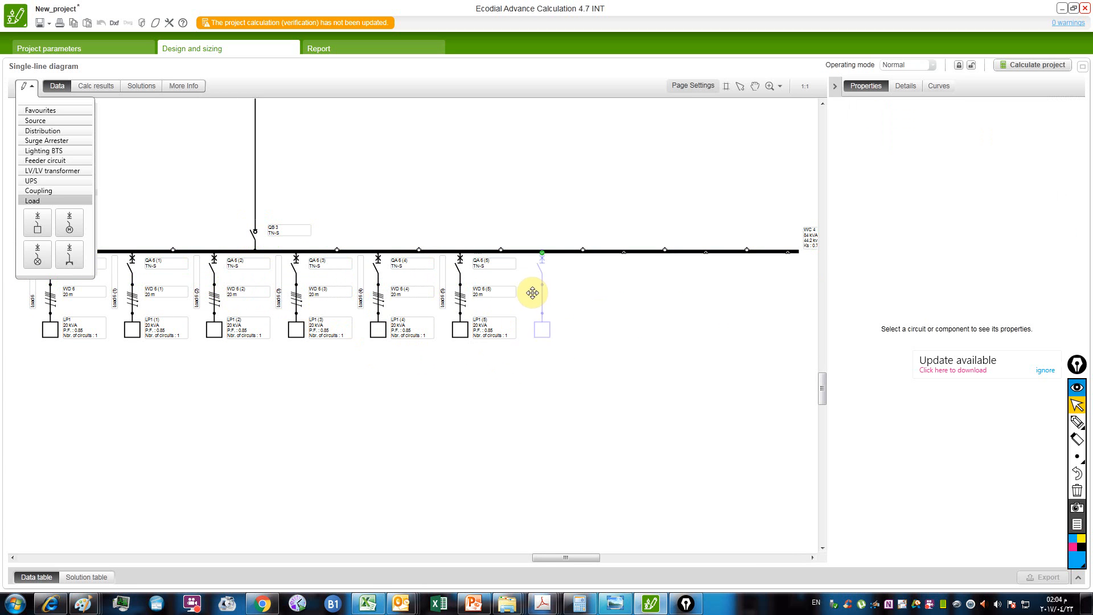
left_click(535, 293)
key("ctrl+v")
left_click(619, 296)
key("ctrl+v")
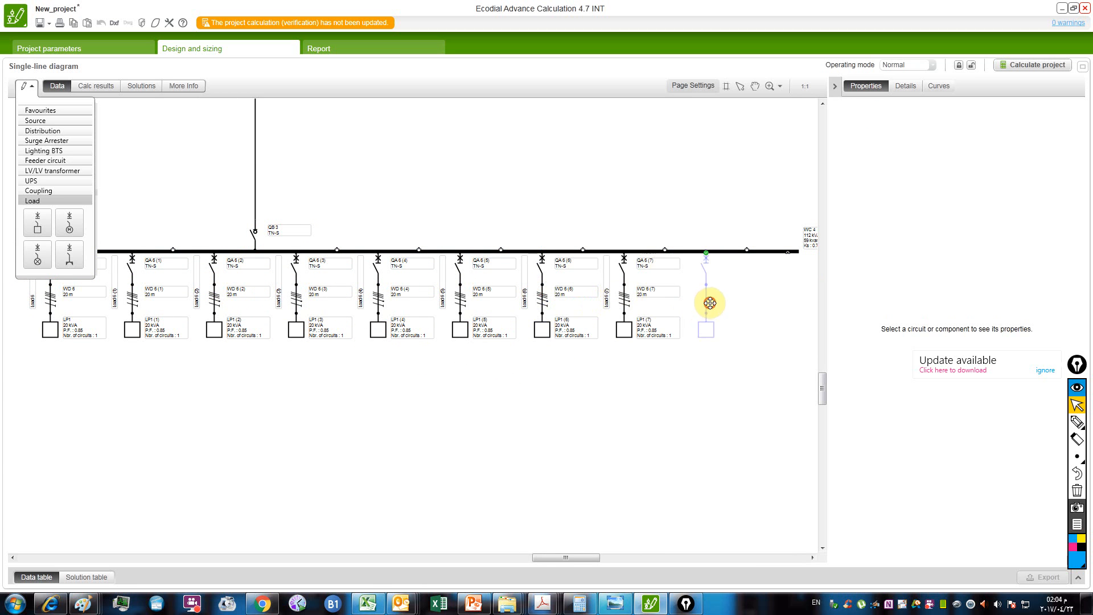
left_click(712, 304)
left_click(744, 334)
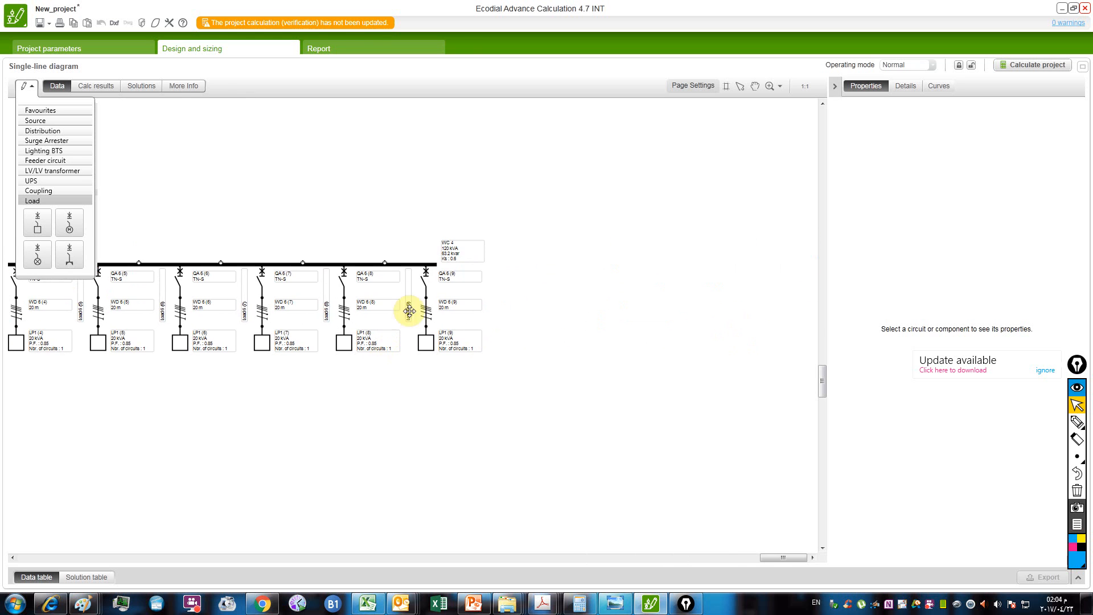
Step: Extend the DP1 busbar by one more position and paste another Load 6 circuit at its end
left_click(404, 262)
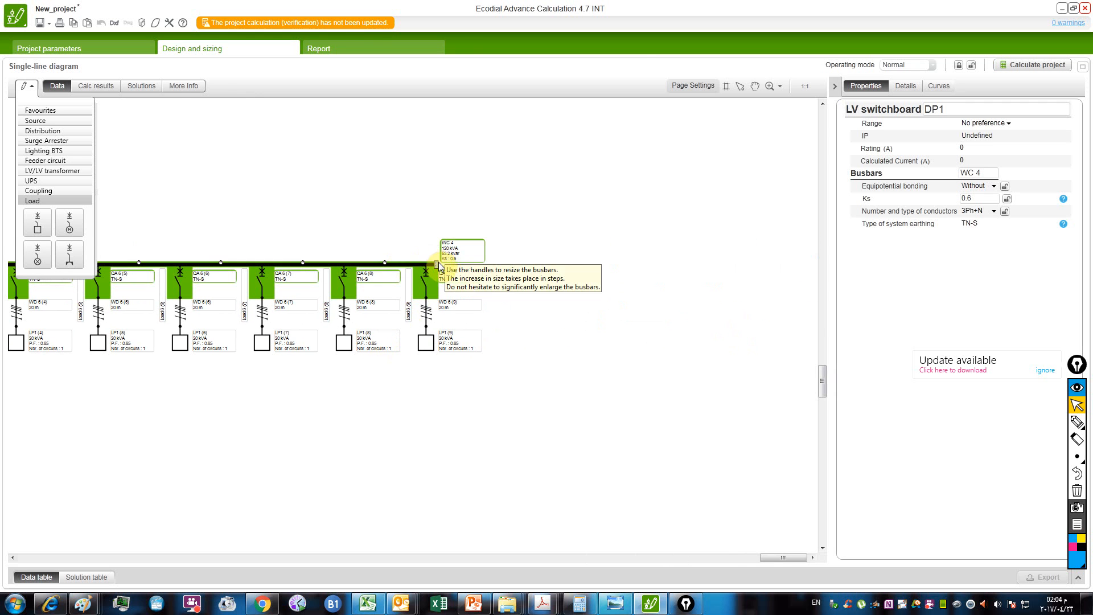
left_click_drag(438, 262, 545, 268)
key("ctrl+v")
left_click(497, 312)
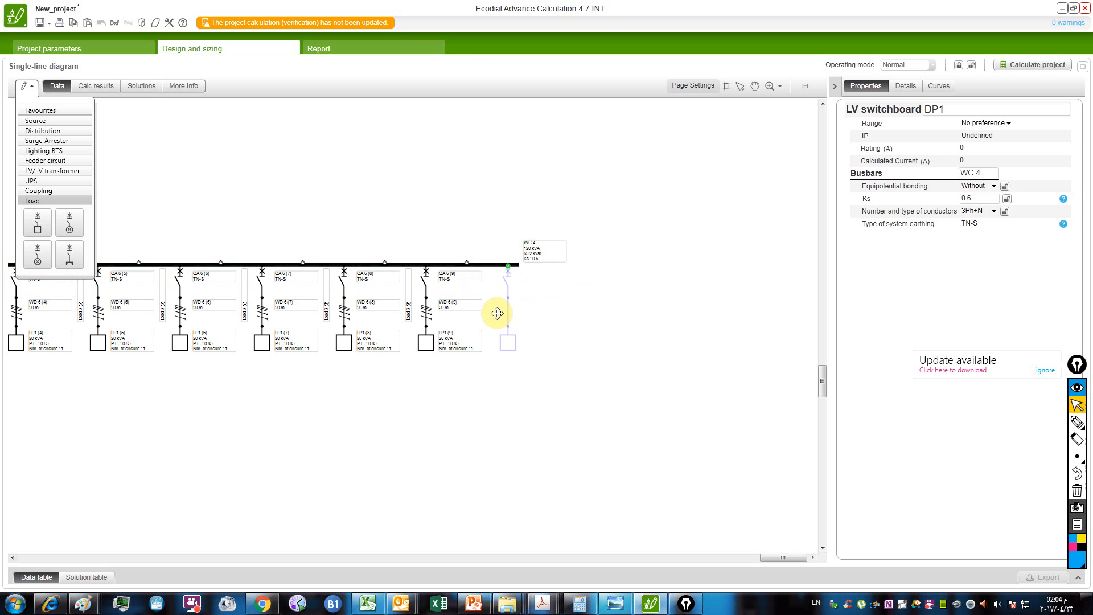
Step: Delete the last load circuit, Load 6 (10), from the end of the DP1 busbar
scroll(551, 418, "down", 3)
left_click_drag(735, 370, 487, 327)
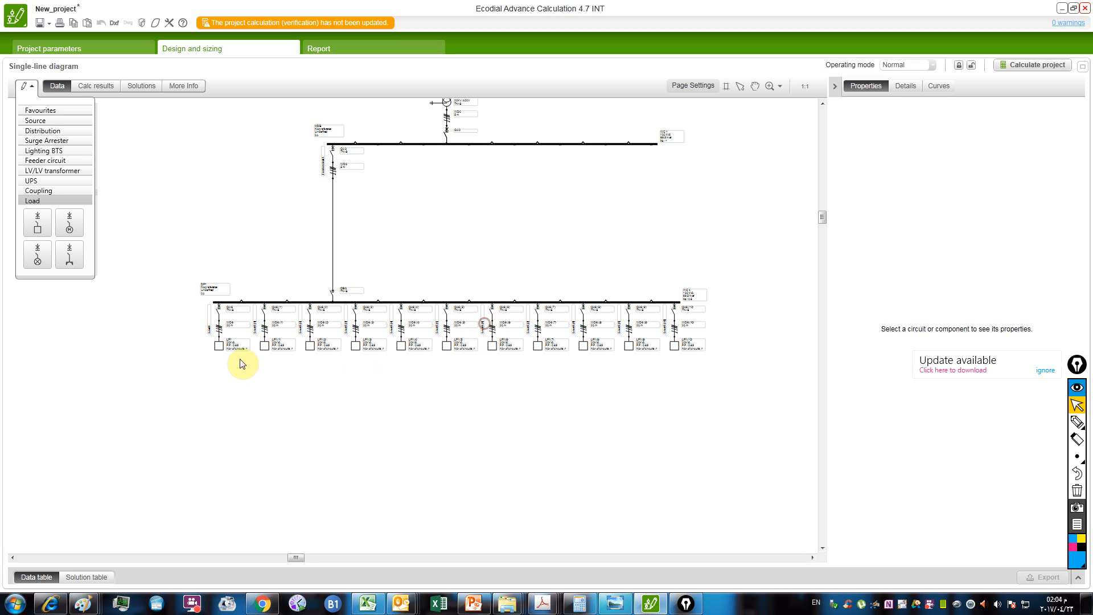
left_click(226, 344)
left_click(683, 347)
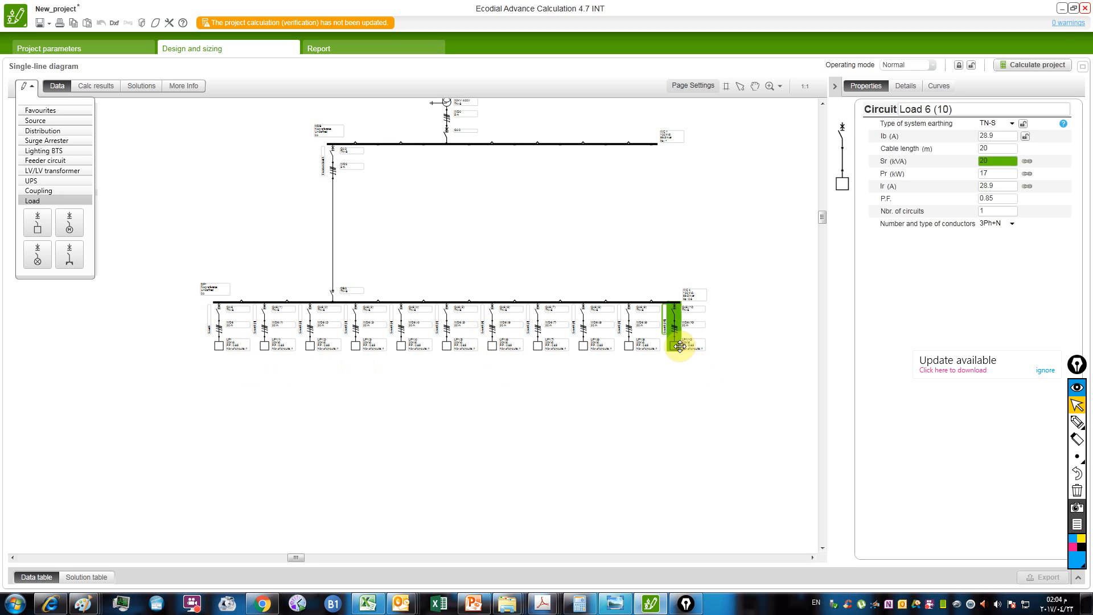
key("Delete")
scroll(364, 399, "up", 1)
scroll(222, 345, "up", 4)
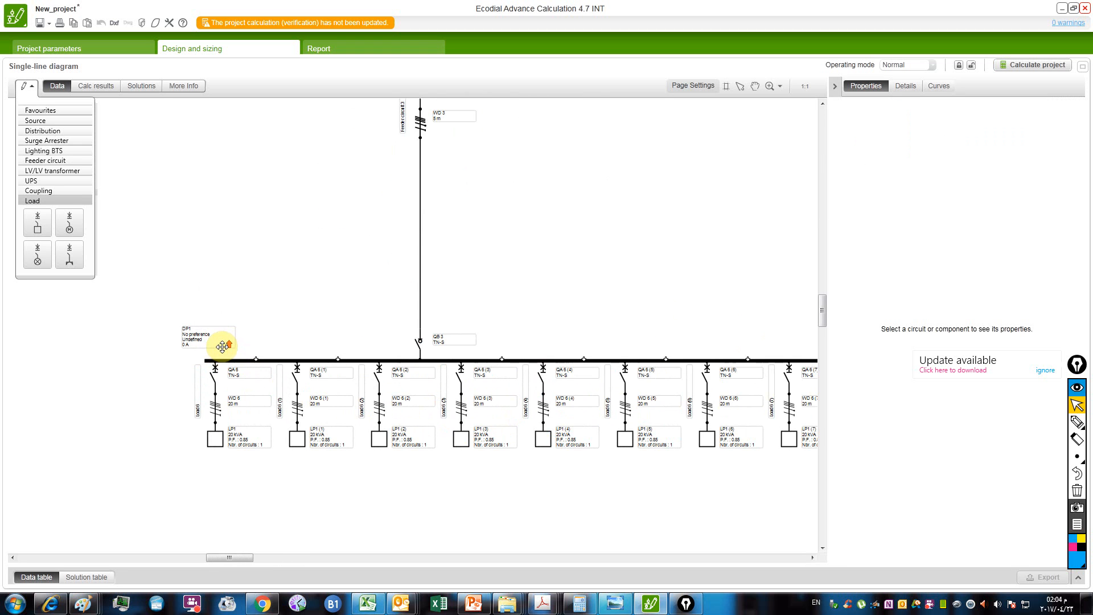
scroll(304, 316, "down", 3)
left_click_drag(518, 292, 460, 291)
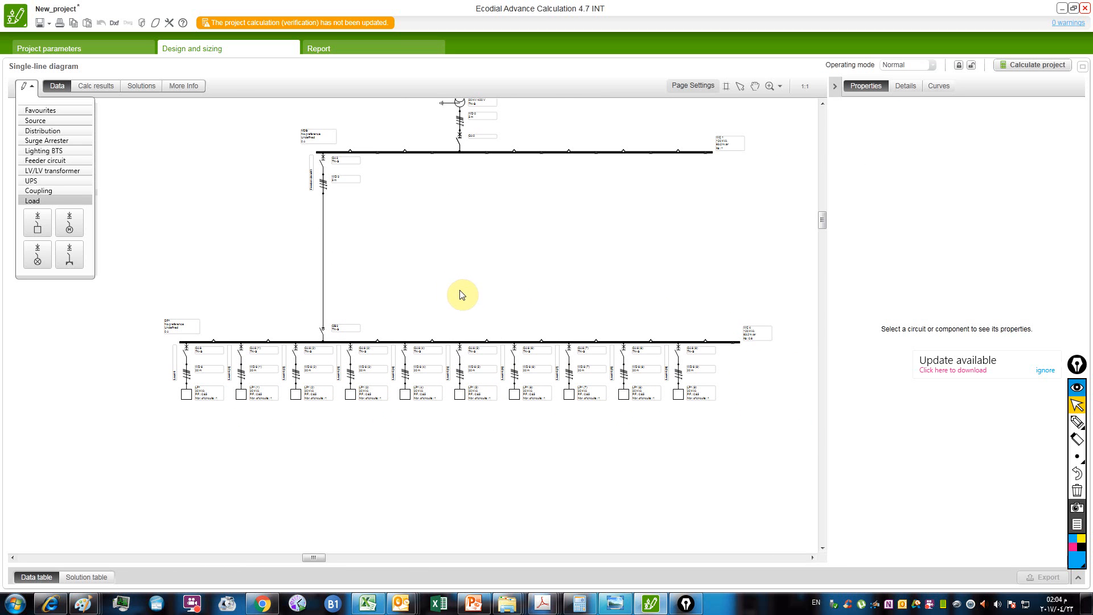
Step: Save the project on the Desktop as an Ecodial project file named SLD
key("ctrl+s")
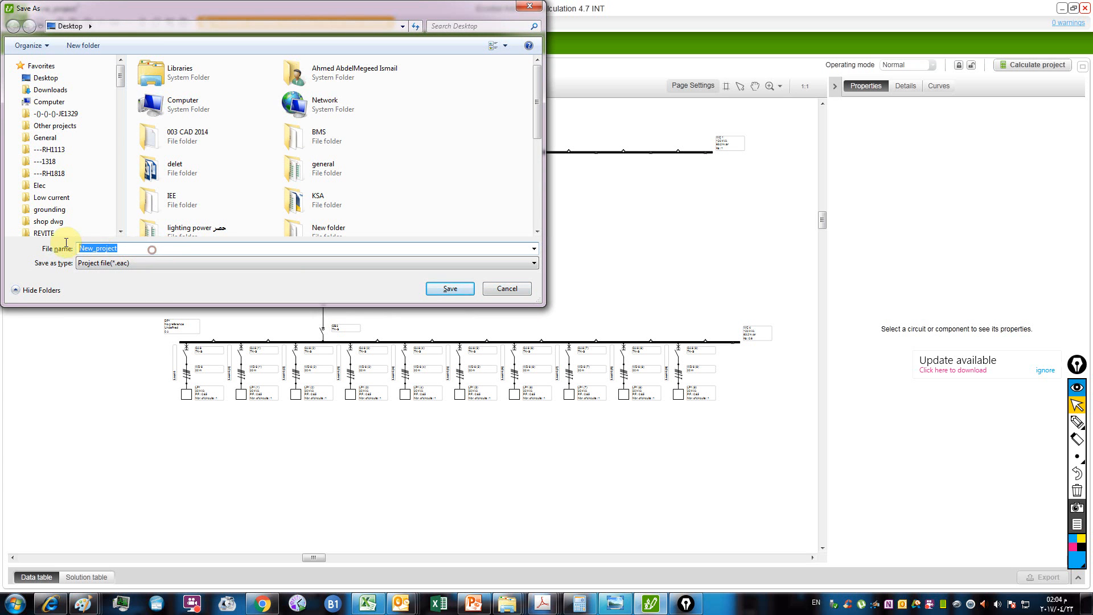
type("SLD")
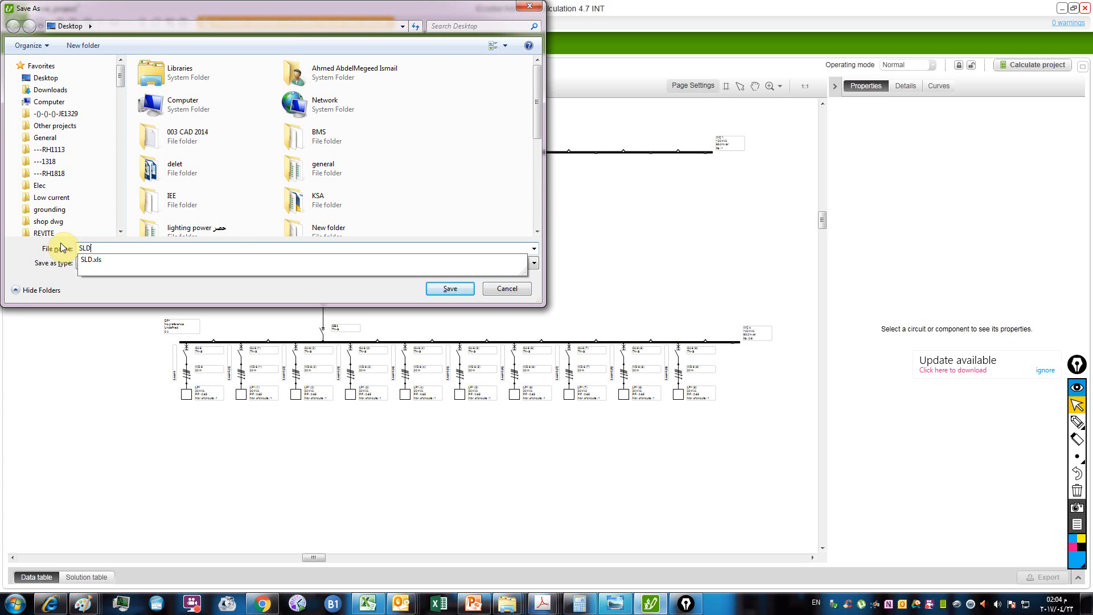
left_click(440, 290)
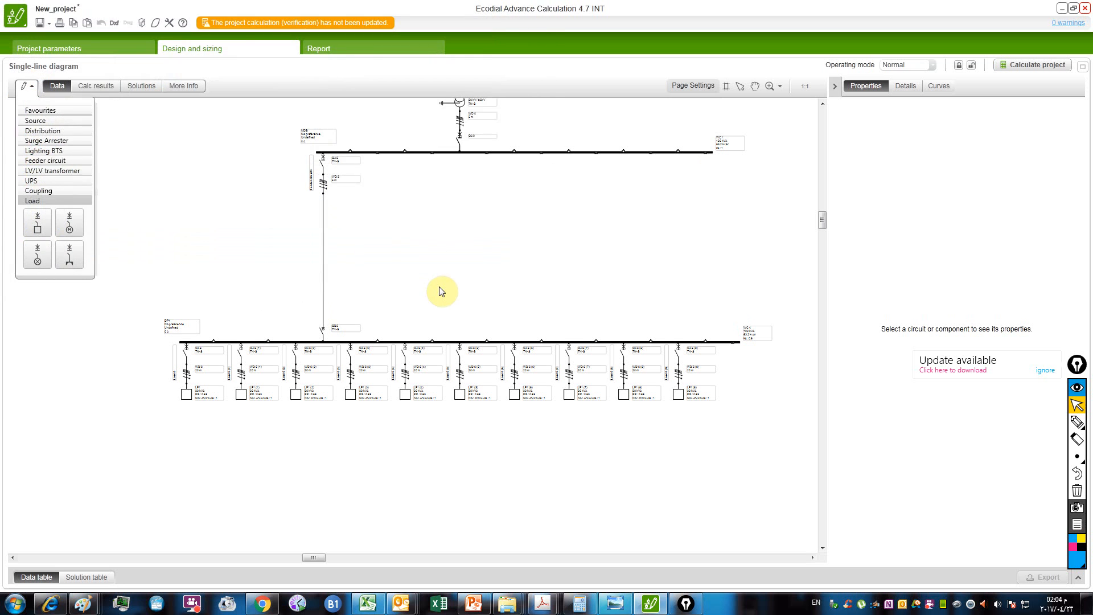
Step: Stretch the DP1 busbar to about four feeder positions past the last load circuit
scroll(440, 291, "up", 3)
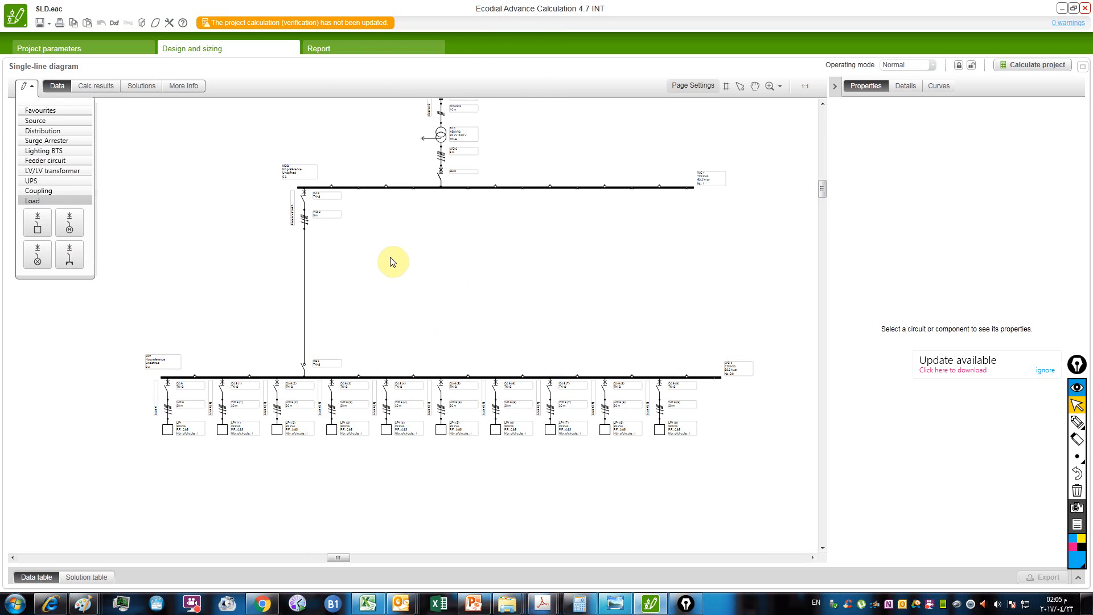
left_click_drag(344, 222, 347, 225)
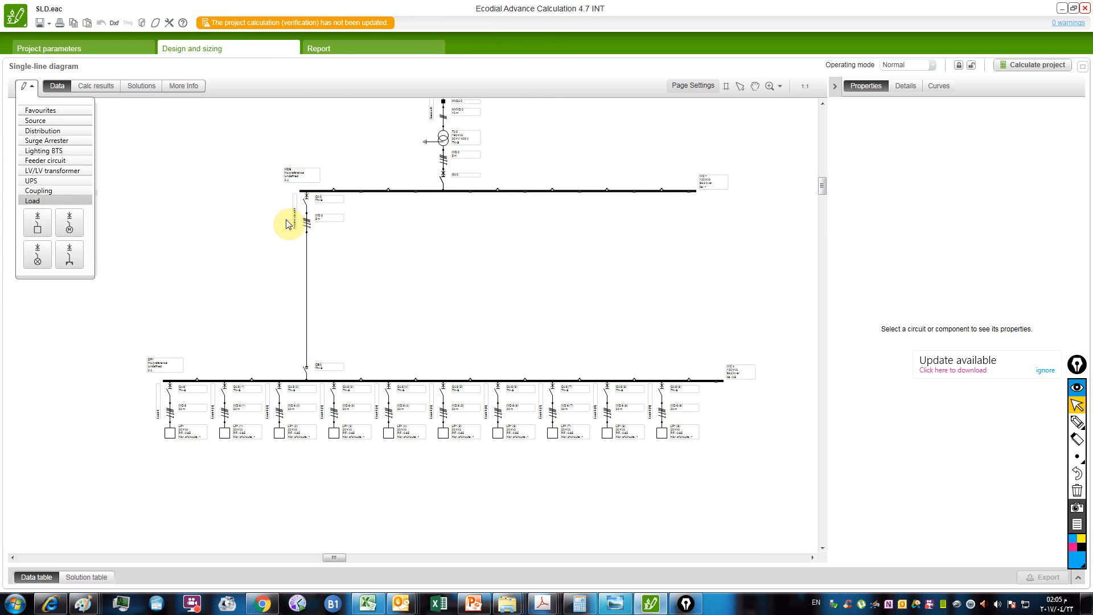
left_click_drag(425, 250, 432, 251)
left_click(476, 284)
left_click_drag(477, 285, 423, 294)
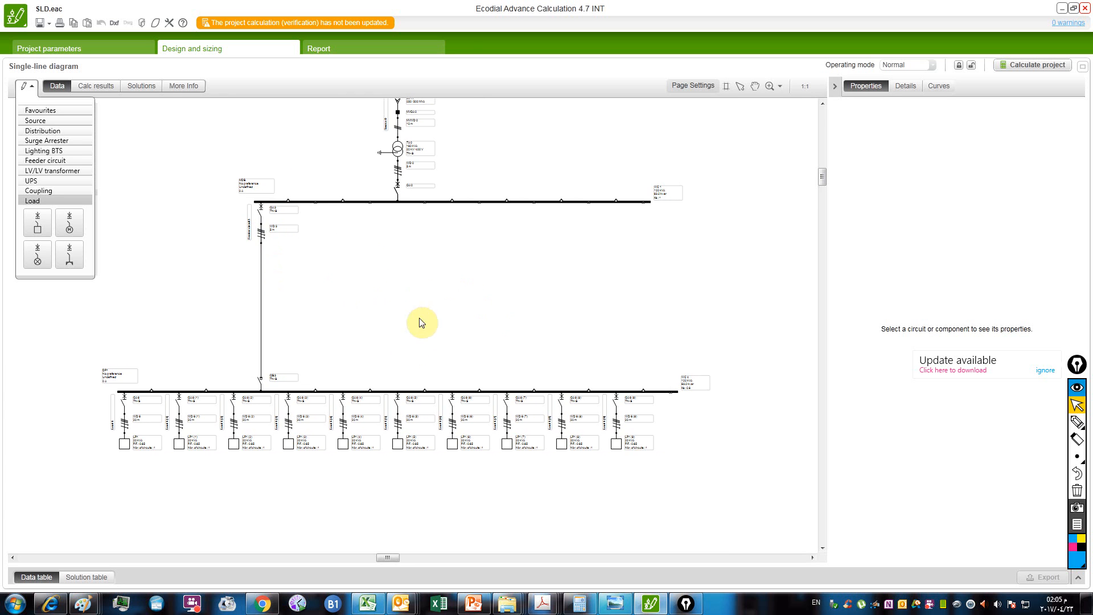
left_click_drag(305, 380, 363, 327)
scroll(160, 321, "up", 1)
scroll(663, 329, "down", 2)
left_click_drag(664, 329, 605, 306)
scroll(342, 288, "up", 3)
left_click(347, 288)
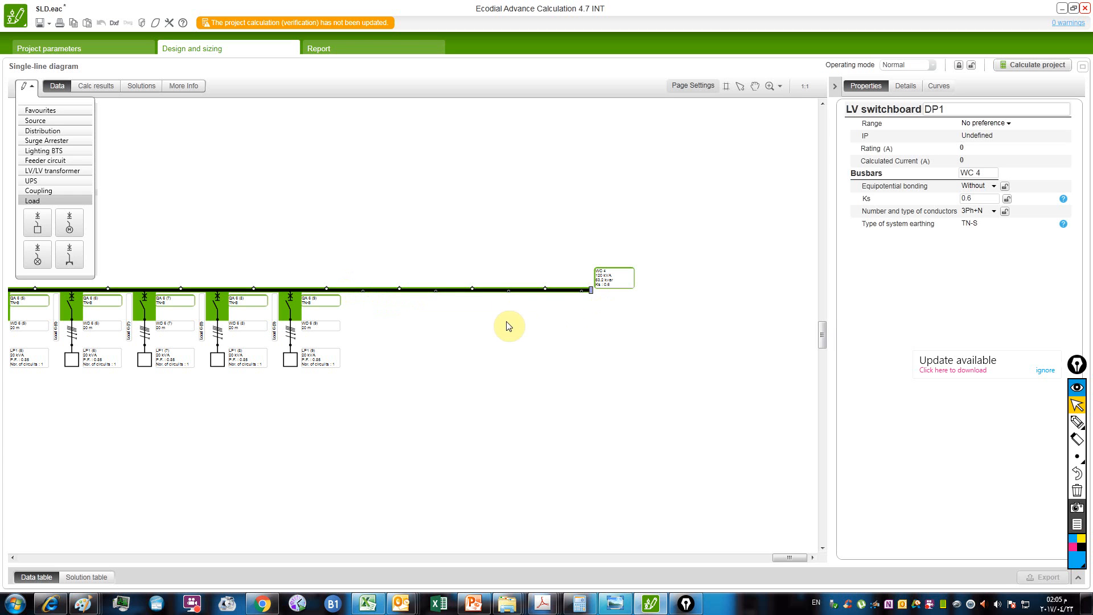
left_click(390, 330)
Step: Place a new LV switchboard below the far end of the DP1 busbar and stretch it to about five feeder positions
scroll(360, 239, "up", 1)
left_click_drag(361, 239, 408, 238)
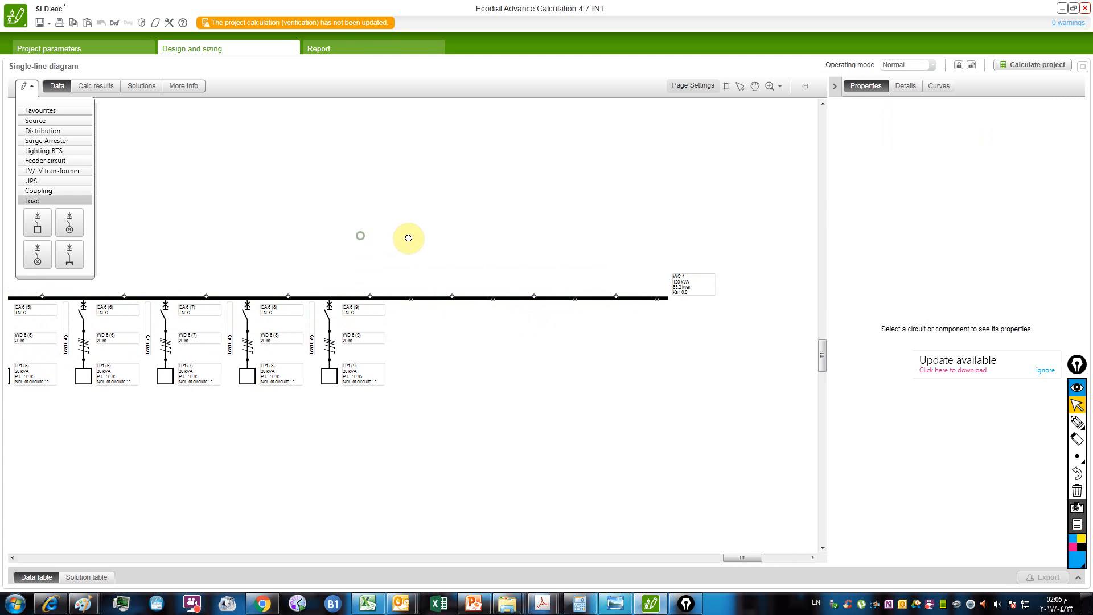
scroll(117, 242, "down", 1)
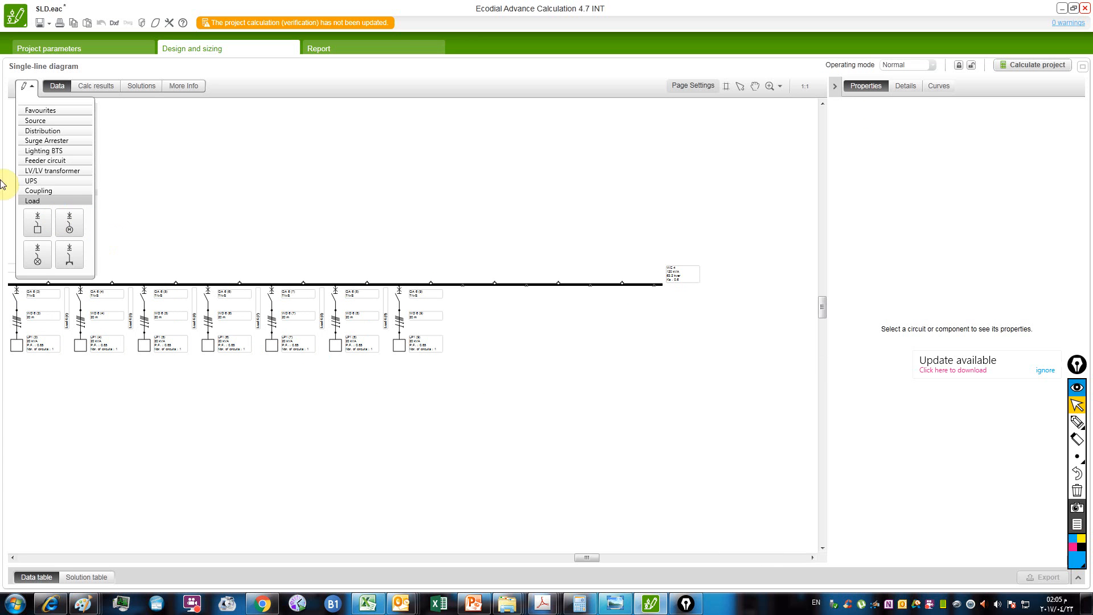
left_click(54, 133)
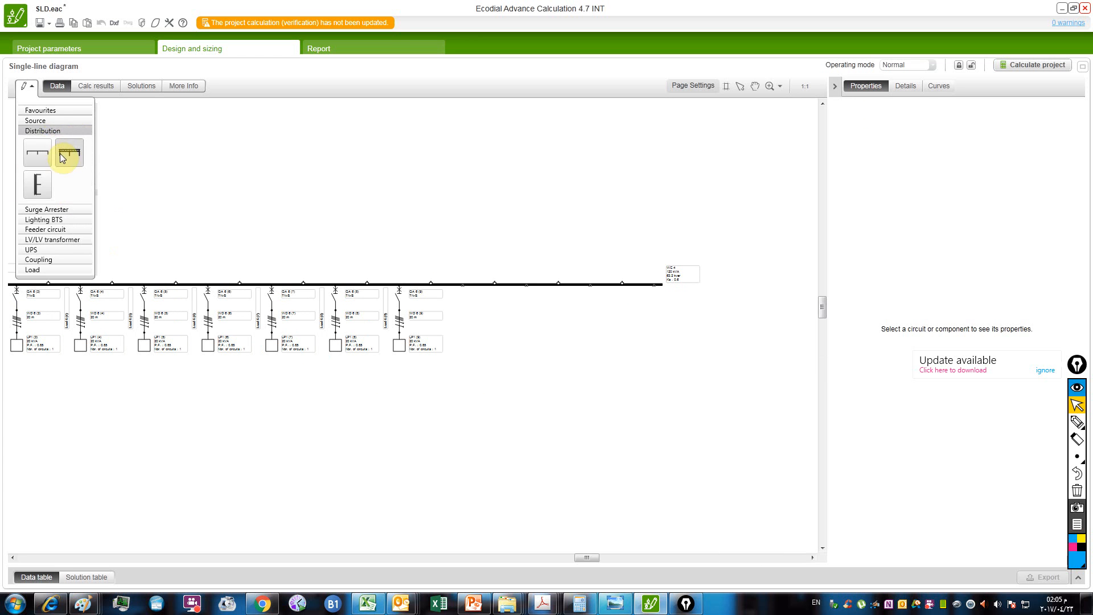
left_click_drag(49, 152, 520, 398)
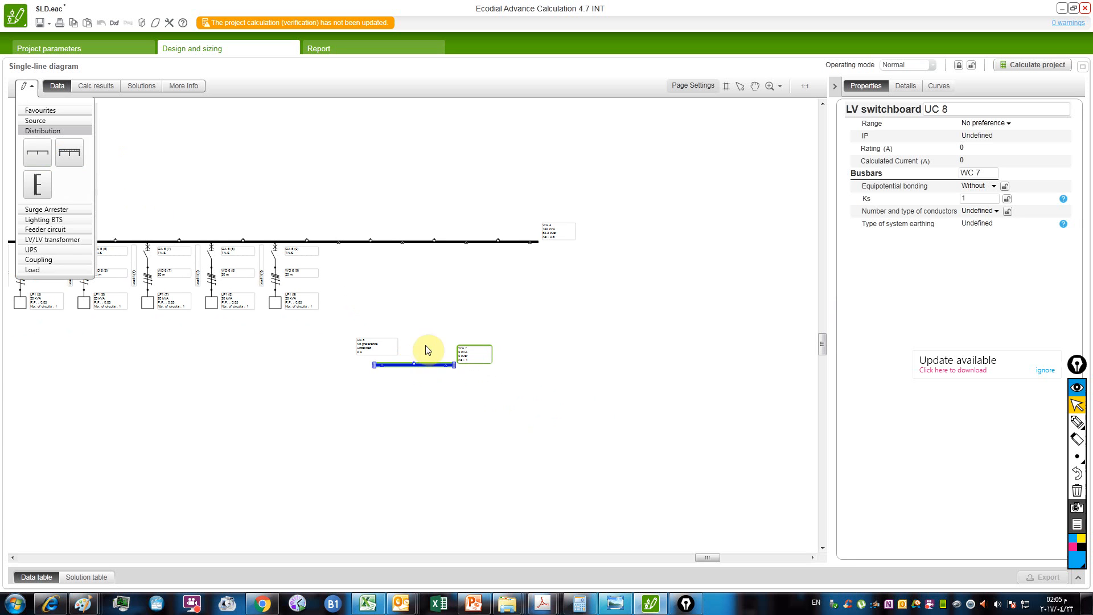
left_click_drag(450, 363, 685, 364)
left_click_drag(509, 413, 496, 381)
scroll(387, 355, "up", 1)
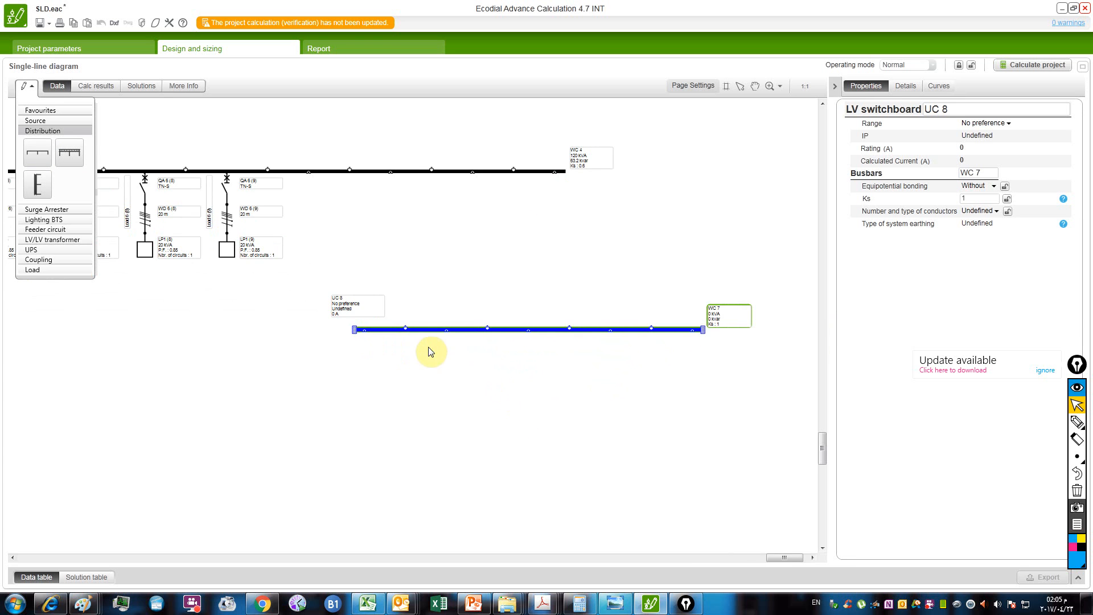
left_click_drag(431, 352, 424, 351)
left_click_drag(486, 385, 469, 371)
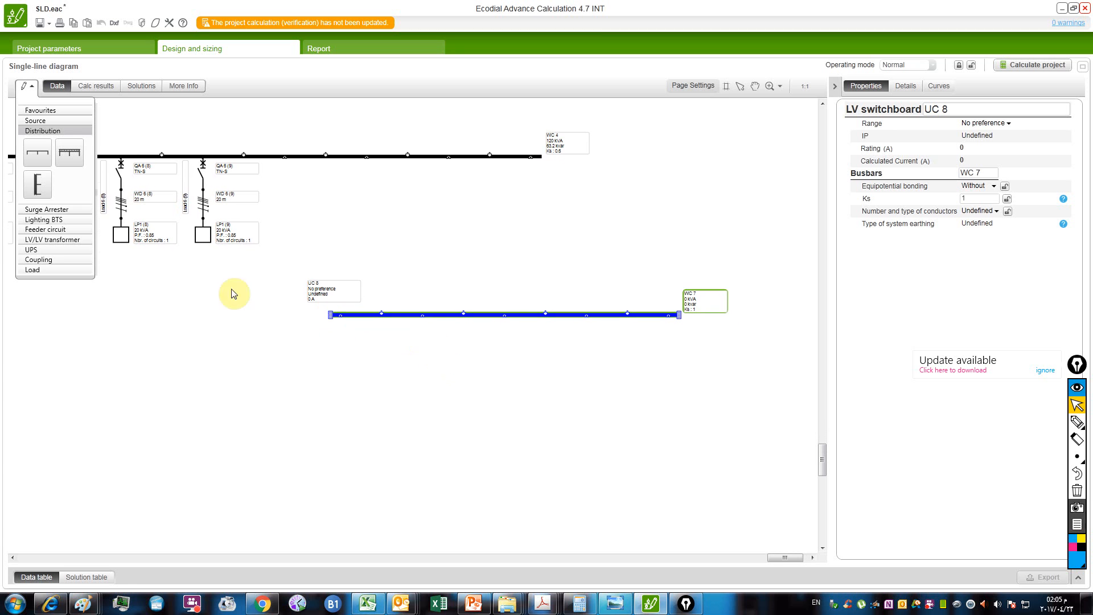
Step: Add a motor load circuit at the first position of the new switchboard and view its cable and circuit breaker properties
left_click(54, 269)
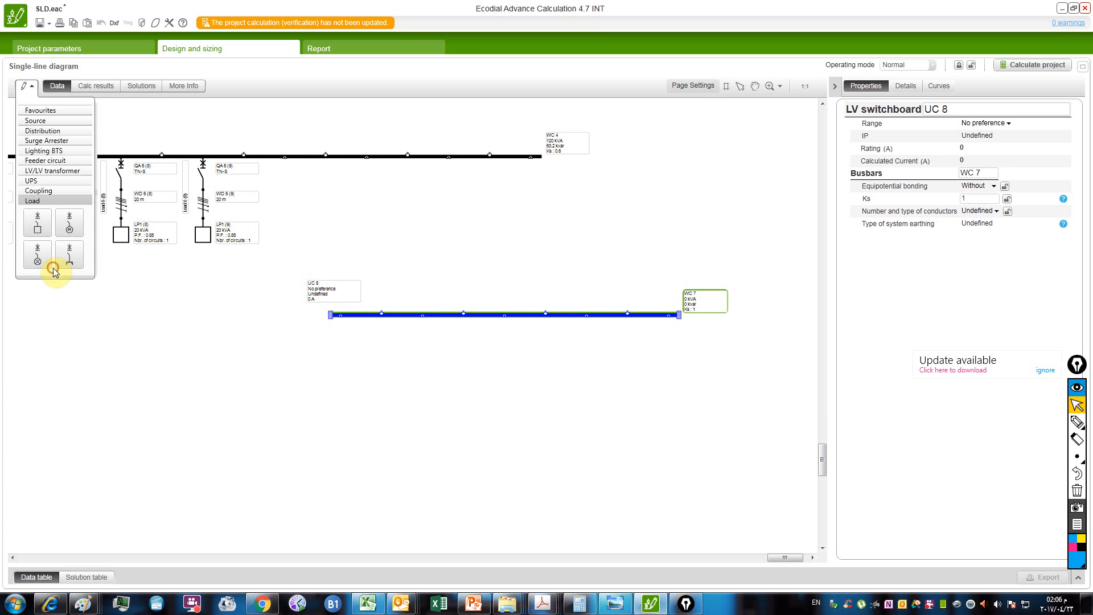
left_click_drag(69, 227, 344, 421)
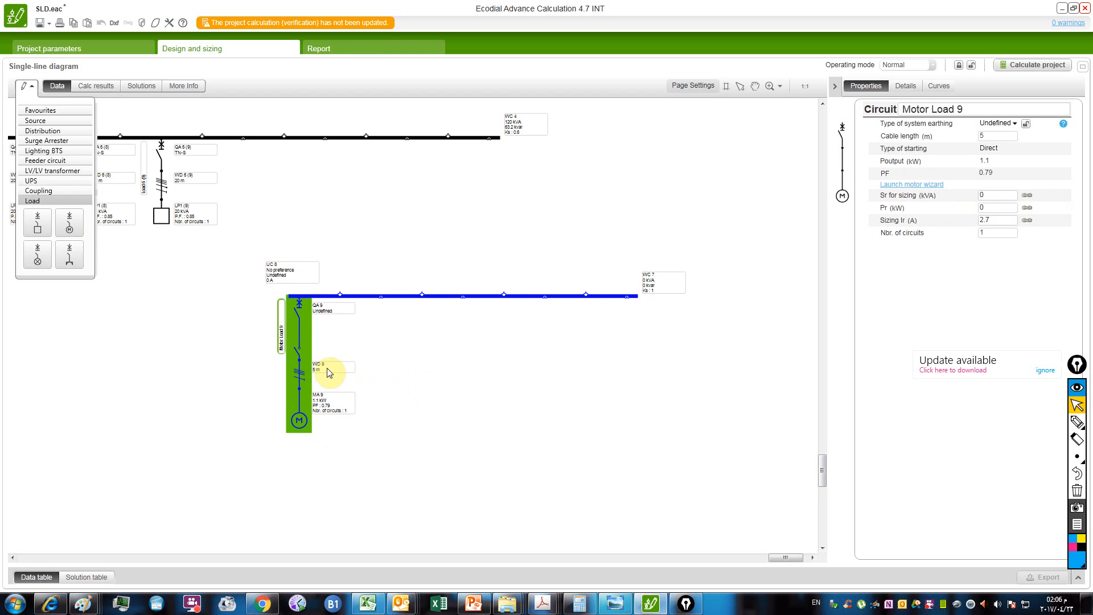
left_click(301, 358)
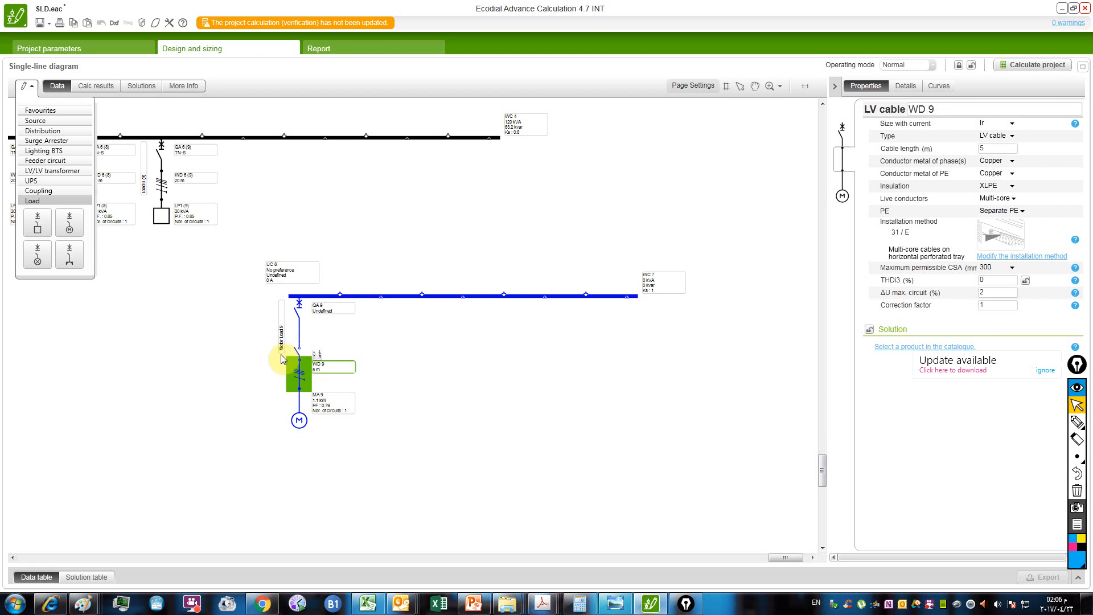
left_click(298, 324)
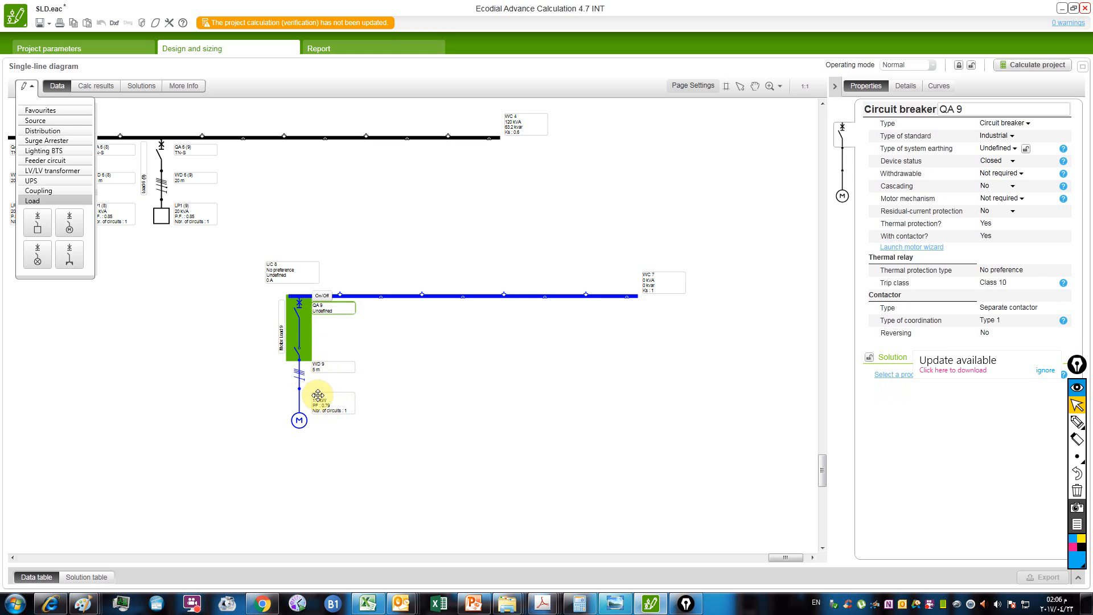
Step: Examine the properties of LP1, the first load on the DP1 busbar
left_click(231, 335)
scroll(228, 335, "down", 2)
left_click_drag(197, 330, 426, 418)
left_click_drag(352, 354, 512, 404)
left_click_drag(299, 289, 344, 351)
left_click_drag(339, 310, 368, 342)
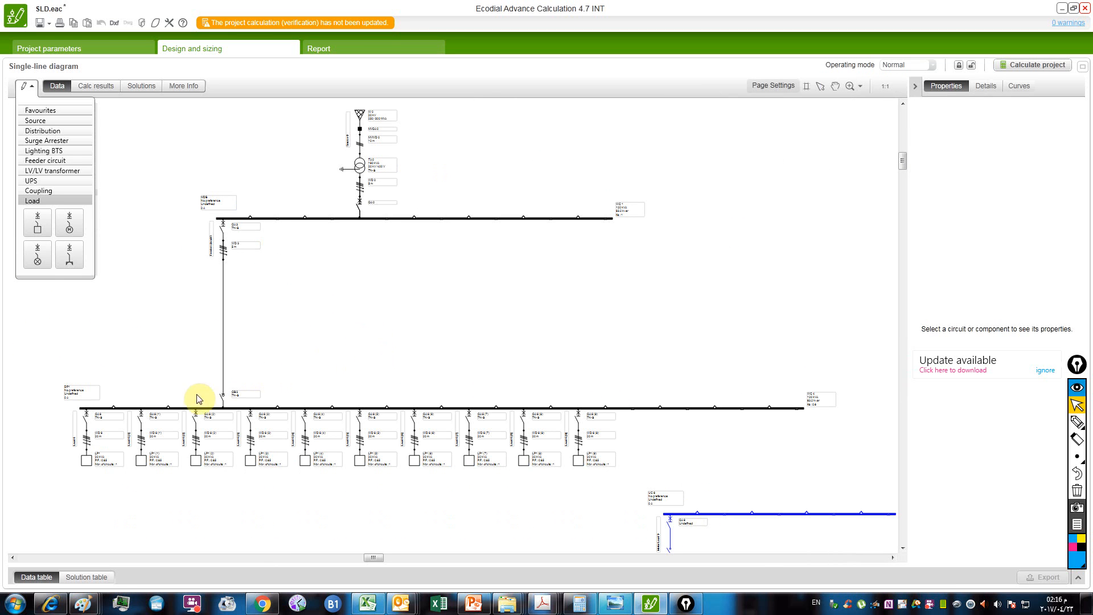
left_click(82, 462)
left_click(84, 460)
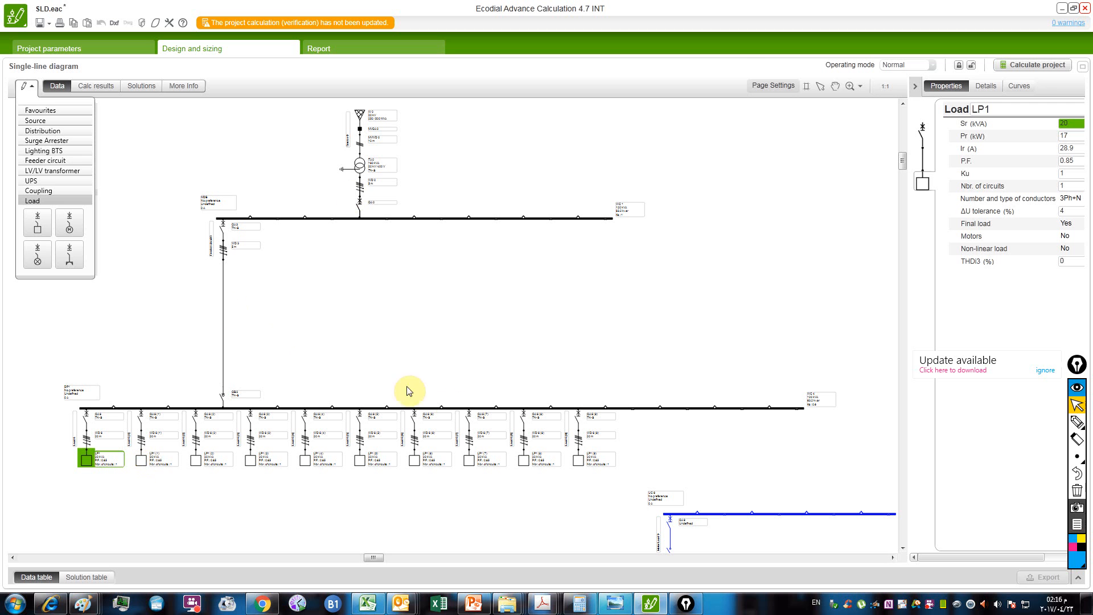
Step: Switch to the PowerPoint sketch, draw a branch line with small circles from panel LP1, and return to Ecodial with nothing selected
left_click(474, 604)
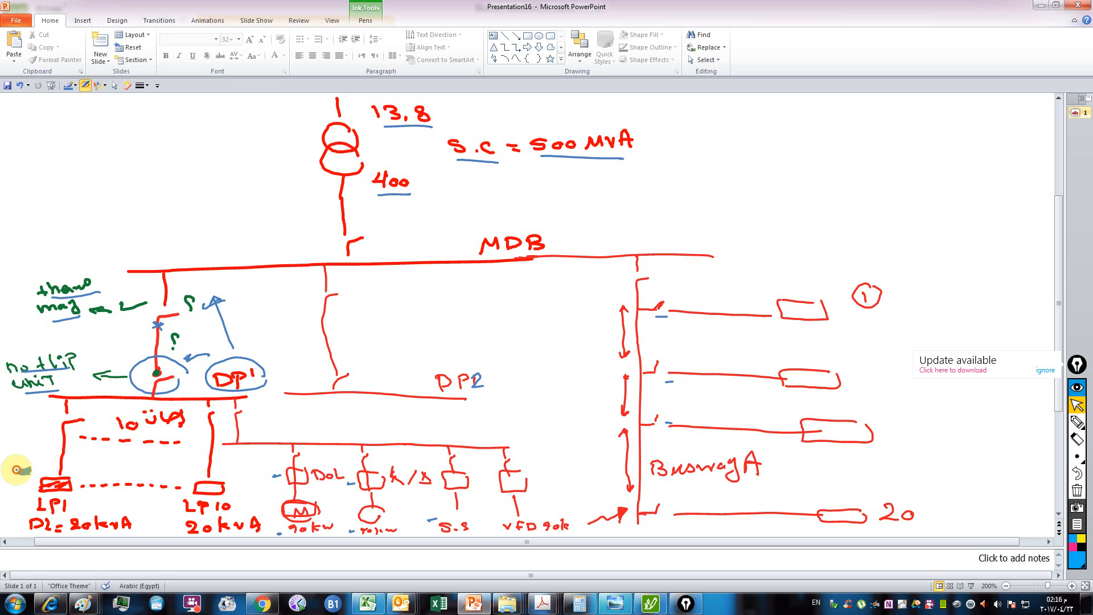
mouse_move(40, 484)
left_mouse_down()
mouse_move(13, 491)
mouse_move(23, 518)
left_mouse_up()
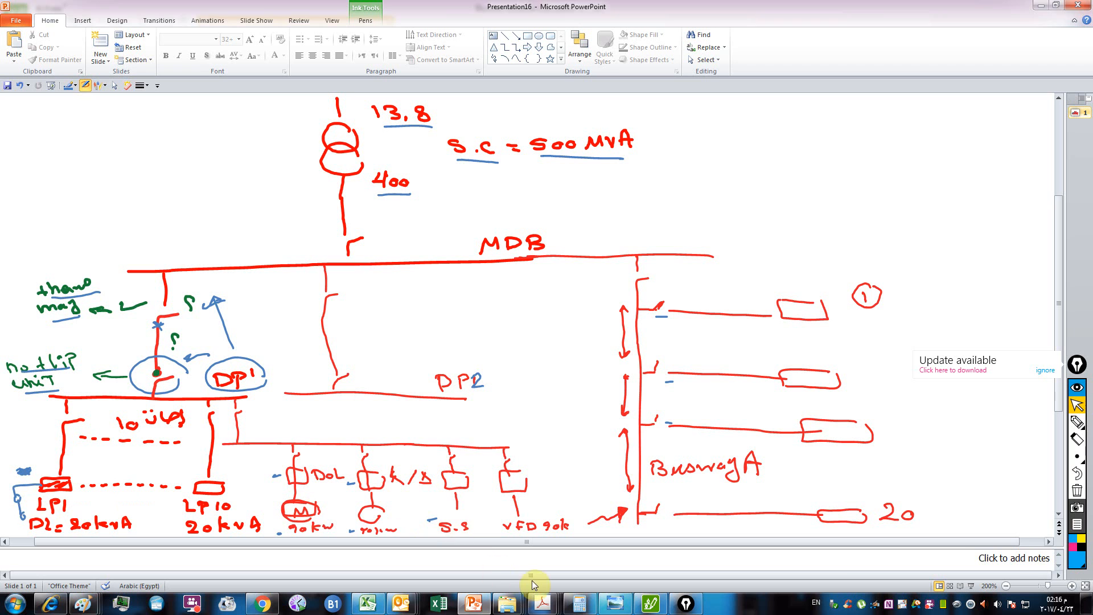
left_click(542, 606)
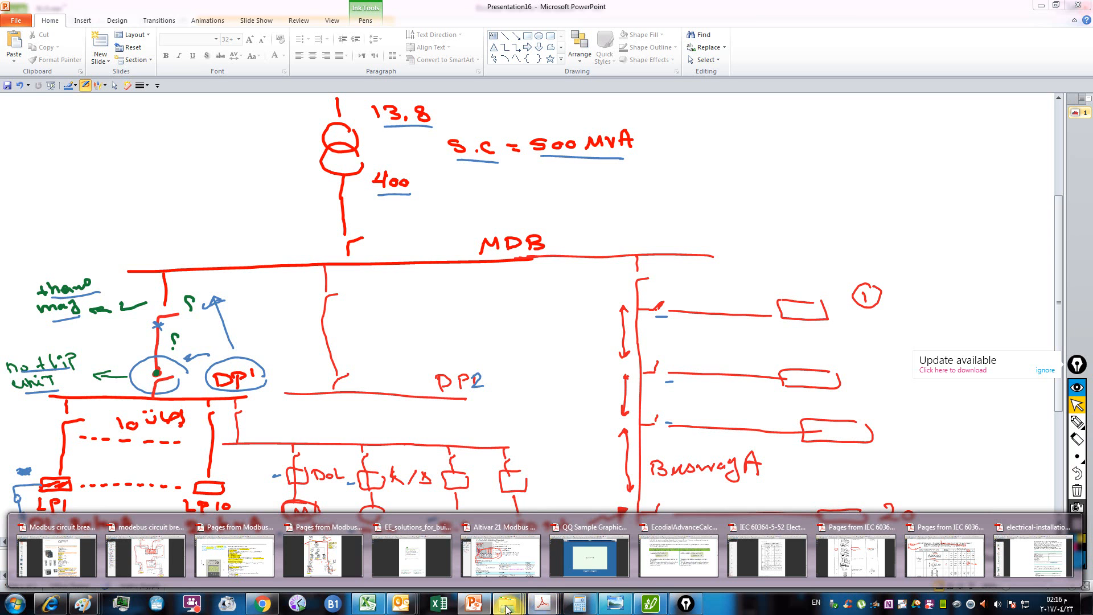
left_click(652, 604)
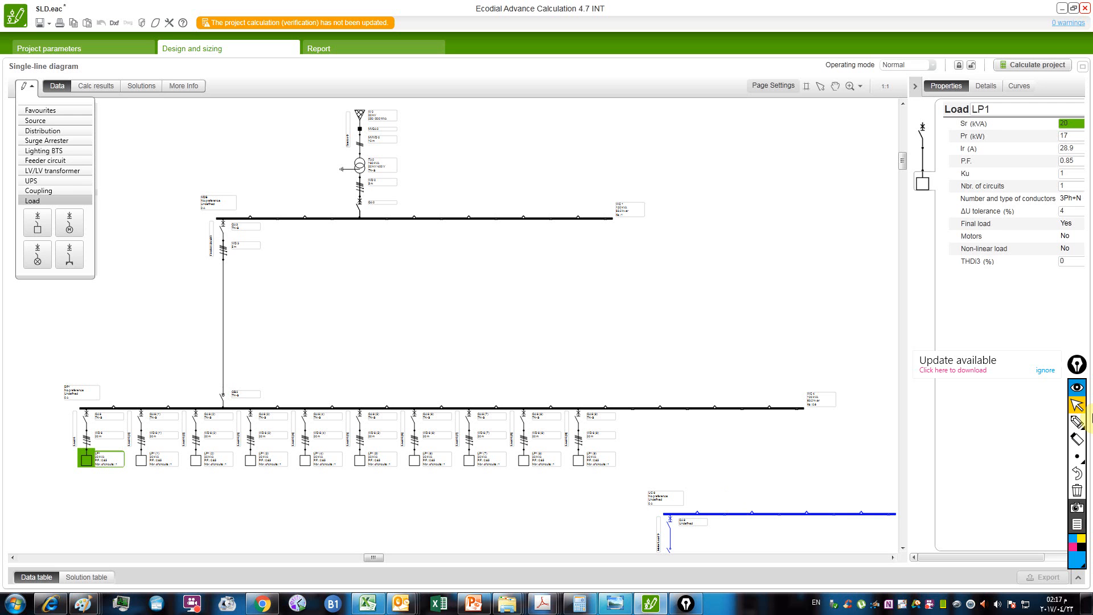
left_click(871, 350)
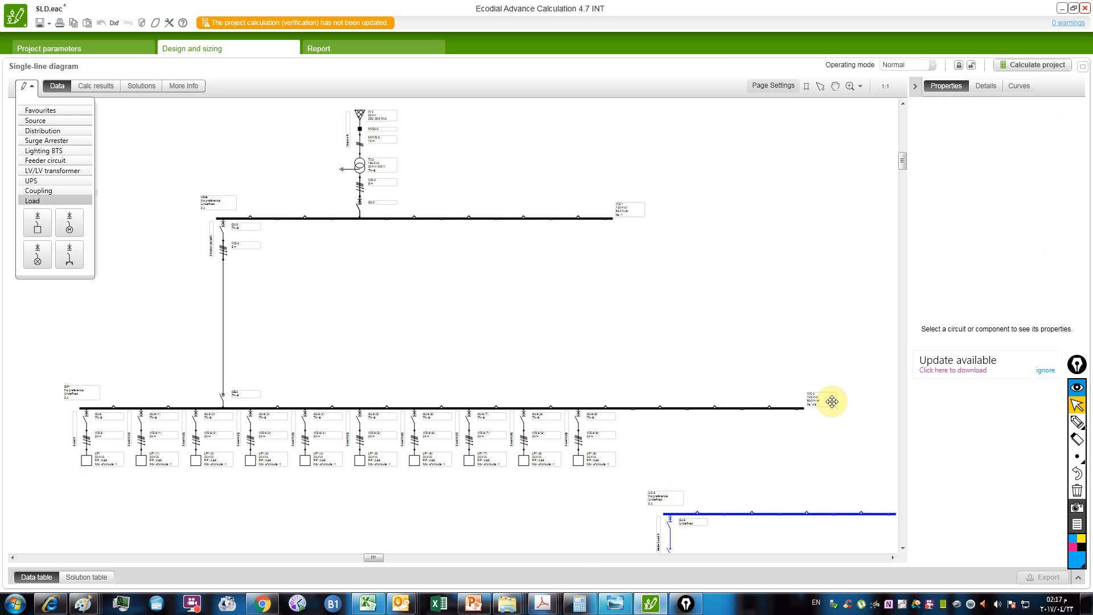
Step: Annotate the diagram in pink ink with 400 beside the transformer and a 2% path from its secondary to load LP1
left_click(1077, 420)
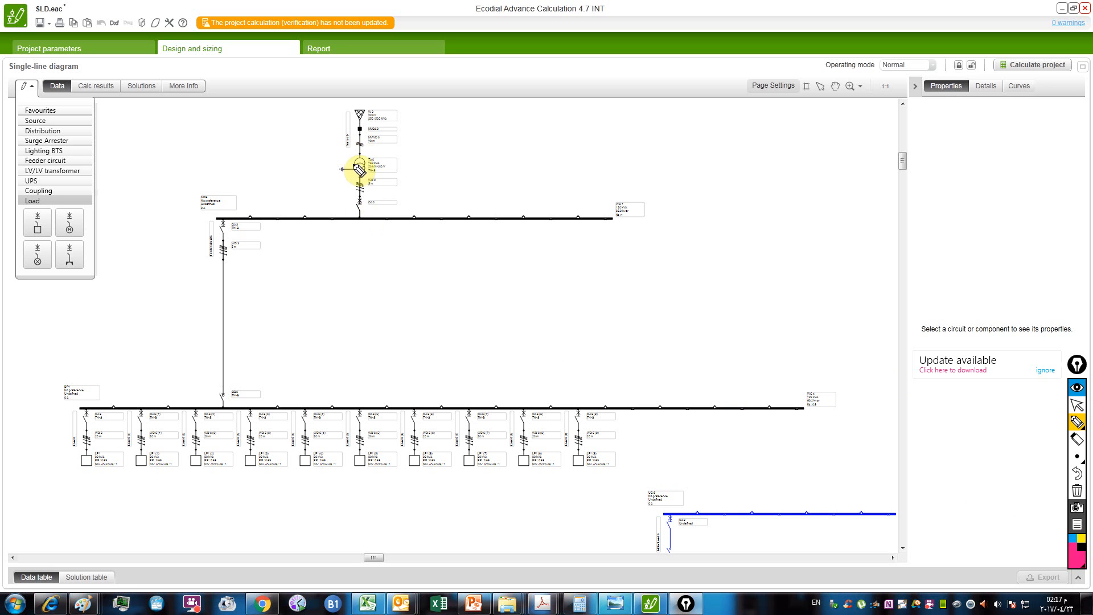
left_click_drag(367, 172, 312, 171)
left_click_drag(436, 135, 389, 150)
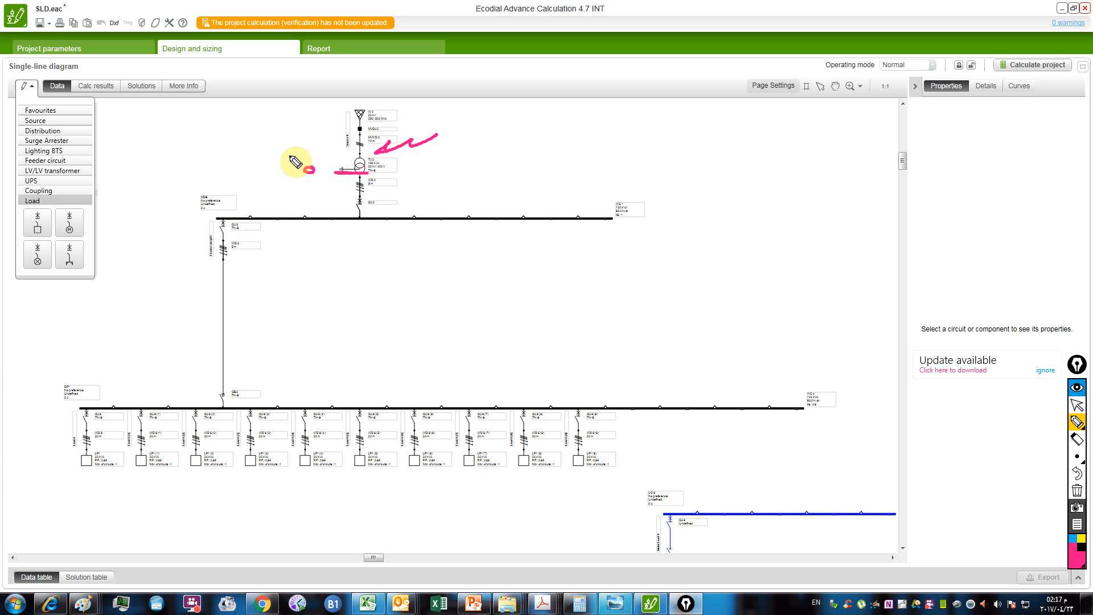
left_click_drag(230, 169, 265, 167)
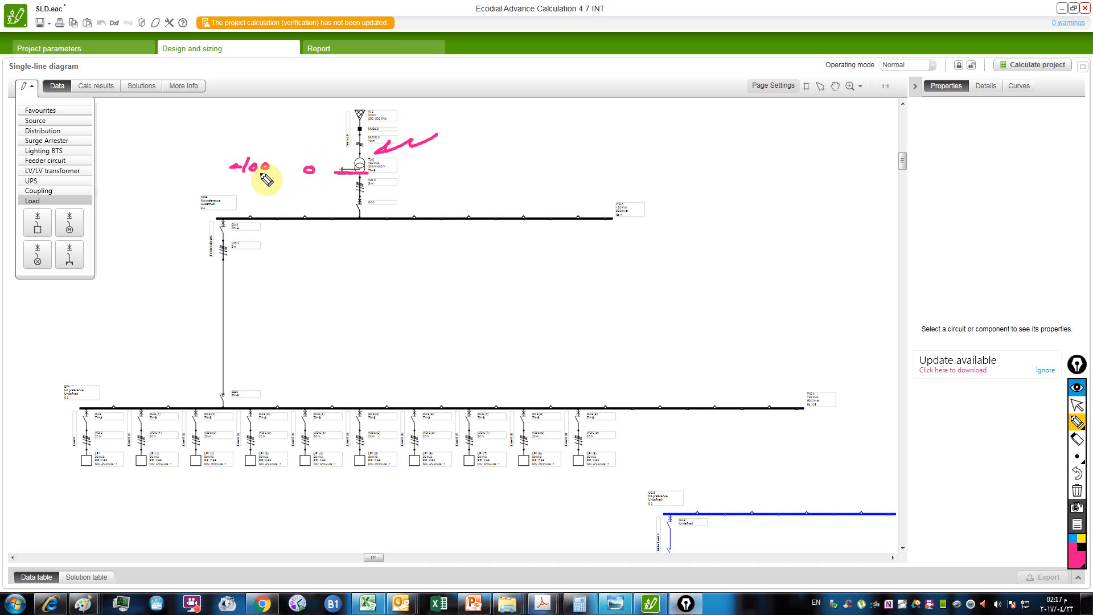
mouse_move(228, 176)
left_mouse_down()
mouse_move(271, 177)
mouse_move(234, 204)
mouse_move(205, 285)
mouse_move(137, 355)
left_mouse_up()
left_click_drag(62, 402, 67, 456)
mouse_move(88, 318)
left_mouse_down()
mouse_move(122, 337)
mouse_move(104, 315)
left_mouse_up()
left_click(138, 322)
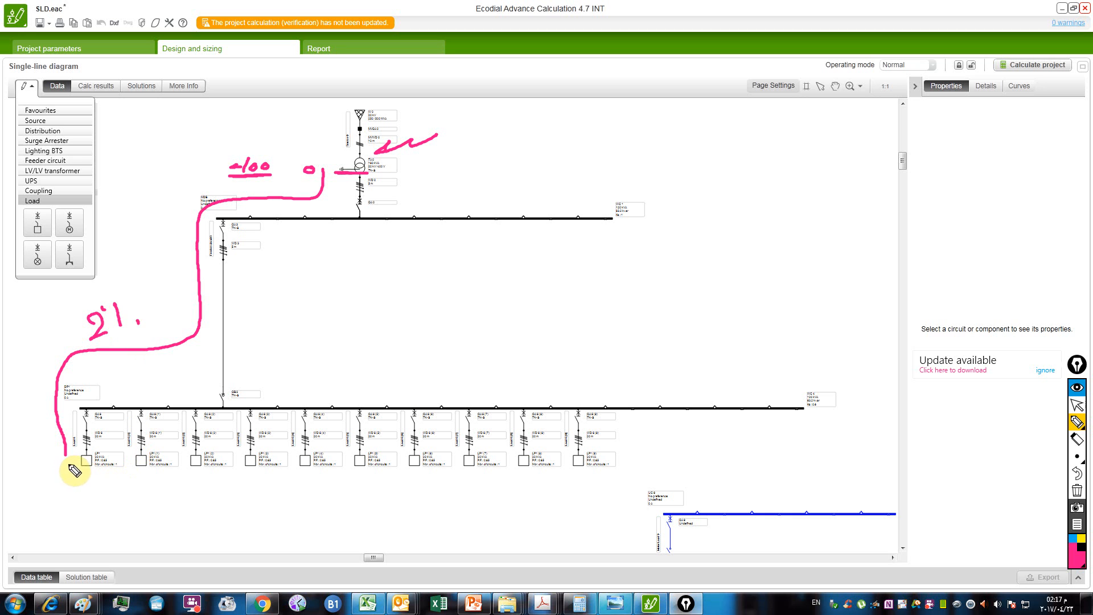
Step: Sketch a chain of final circuits below LP1 marked 3%, underline its end point, and write the resulting 5% beside it
mouse_move(73, 459)
left_mouse_down()
mouse_move(44, 459)
mouse_move(64, 488)
mouse_move(70, 538)
left_mouse_up()
left_click_drag(28, 466, 41, 535)
mouse_move(2, 493)
left_mouse_down()
mouse_move(12, 503)
mouse_move(1, 506)
mouse_move(21, 494)
left_mouse_up()
left_click(7, 481)
left_click(27, 493)
left_click(115, 334)
left_click_drag(139, 512, 156, 513)
left_click_drag(141, 517, 164, 524)
mouse_move(200, 491)
left_mouse_down()
mouse_move(220, 516)
mouse_move(218, 488)
left_mouse_up()
left_click(249, 514)
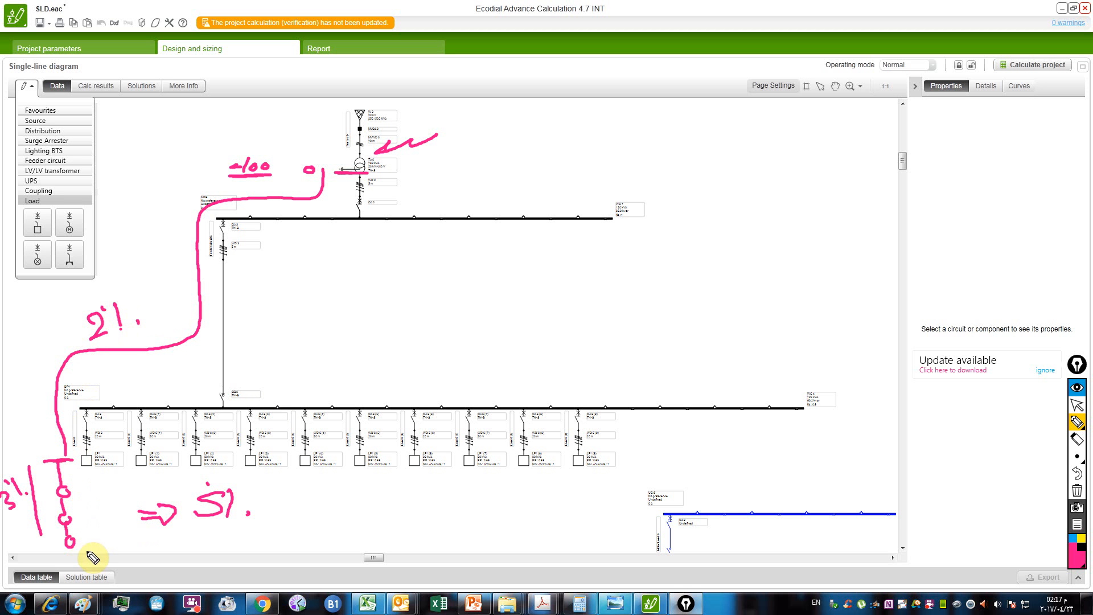
left_click_drag(61, 548, 84, 547)
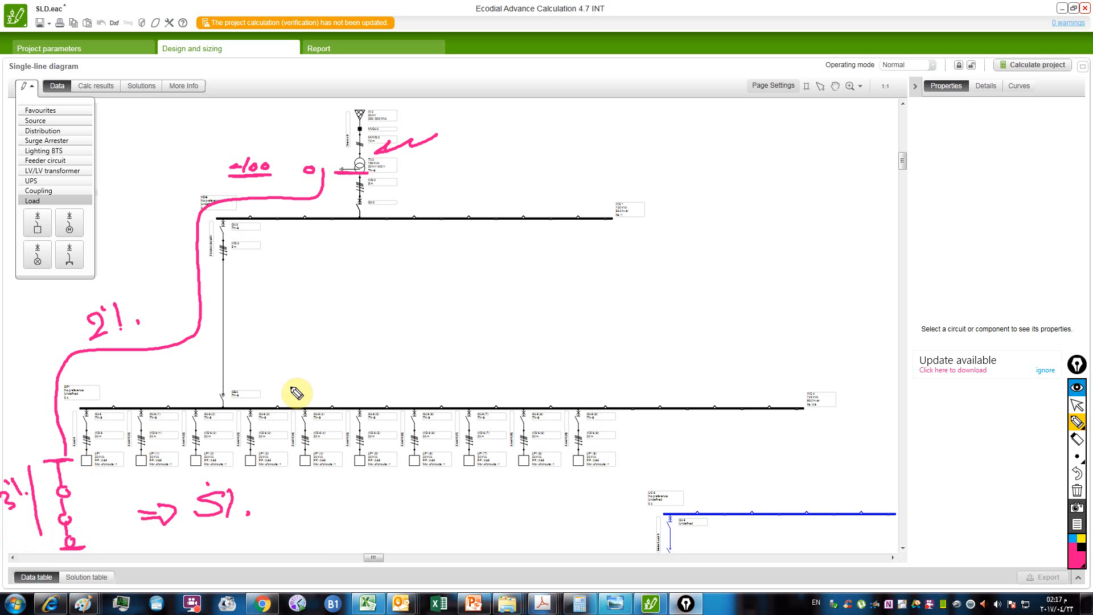
Step: Sketch a rectangular area below the main busbar with two wiring routes from its corners to a point marked P
mouse_move(715, 234)
left_mouse_down()
mouse_move(461, 245)
mouse_move(761, 359)
mouse_move(733, 251)
left_mouse_up()
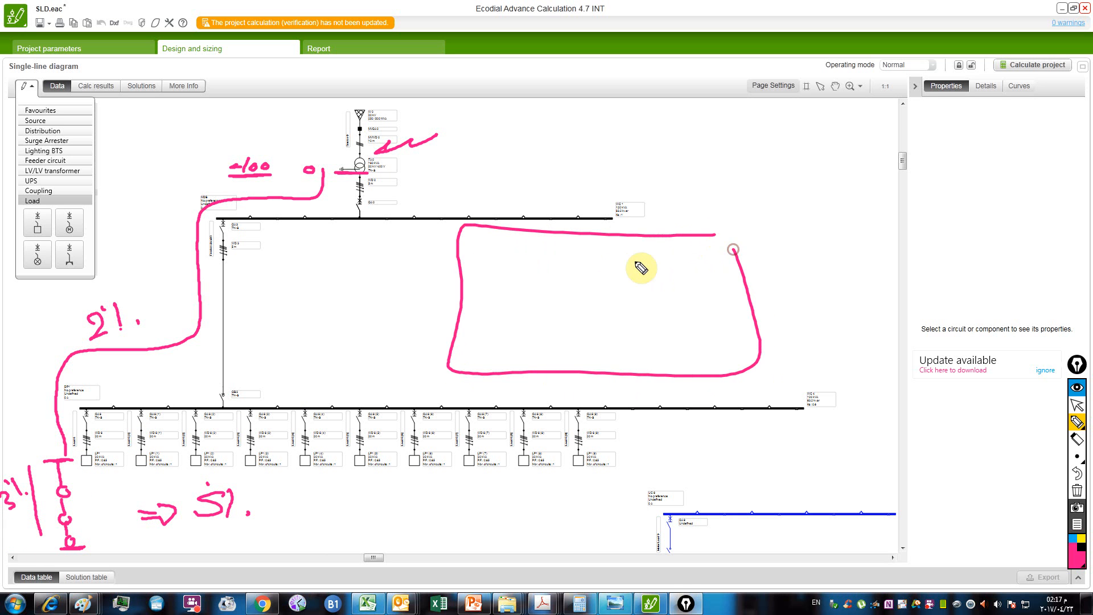
mouse_move(533, 297)
left_mouse_down()
mouse_move(554, 283)
mouse_move(539, 293)
mouse_move(526, 268)
mouse_move(468, 240)
mouse_move(495, 227)
mouse_move(516, 193)
left_mouse_up()
left_click_drag(470, 236, 470, 239)
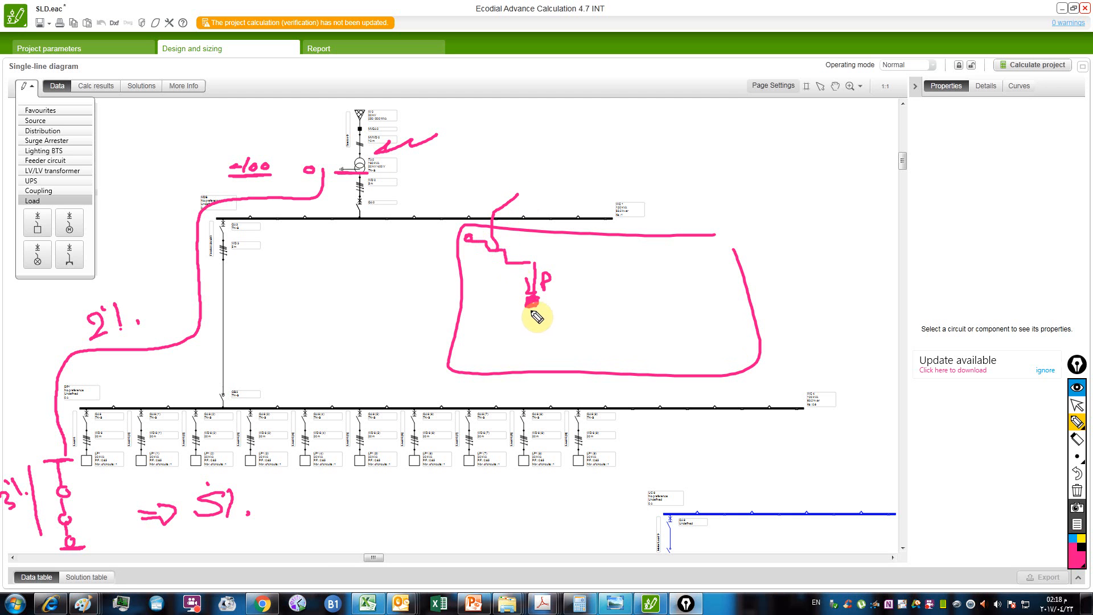
left_click_drag(527, 308, 466, 359)
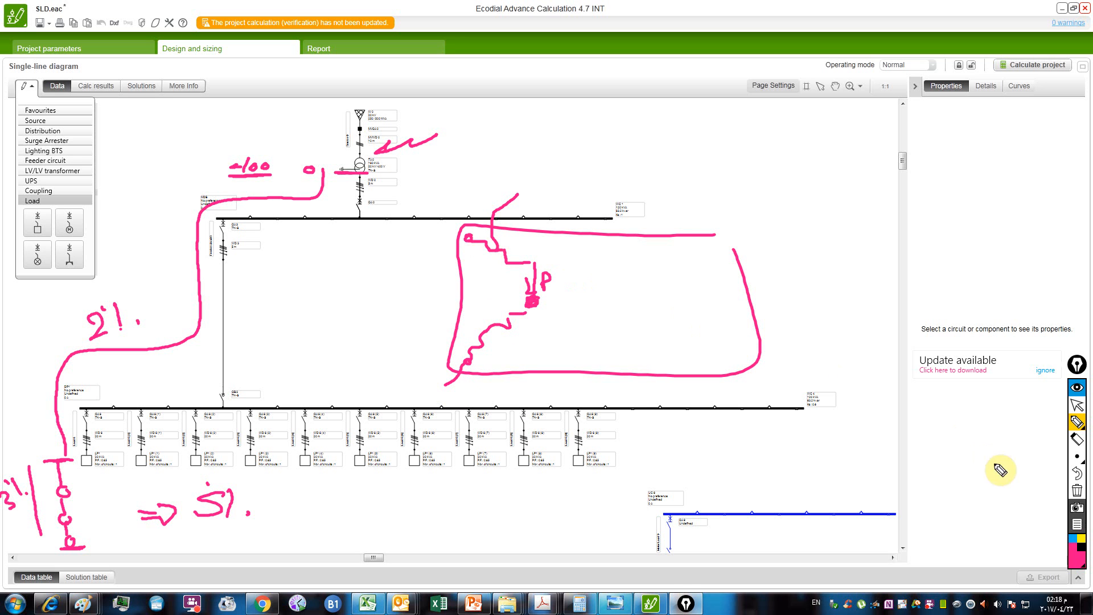
Step: Mark the upper wiring route with a blue arrow and 3%, and hatch the near half of the rectangle in blue
left_click(1072, 538)
left_click_drag(415, 268, 482, 254)
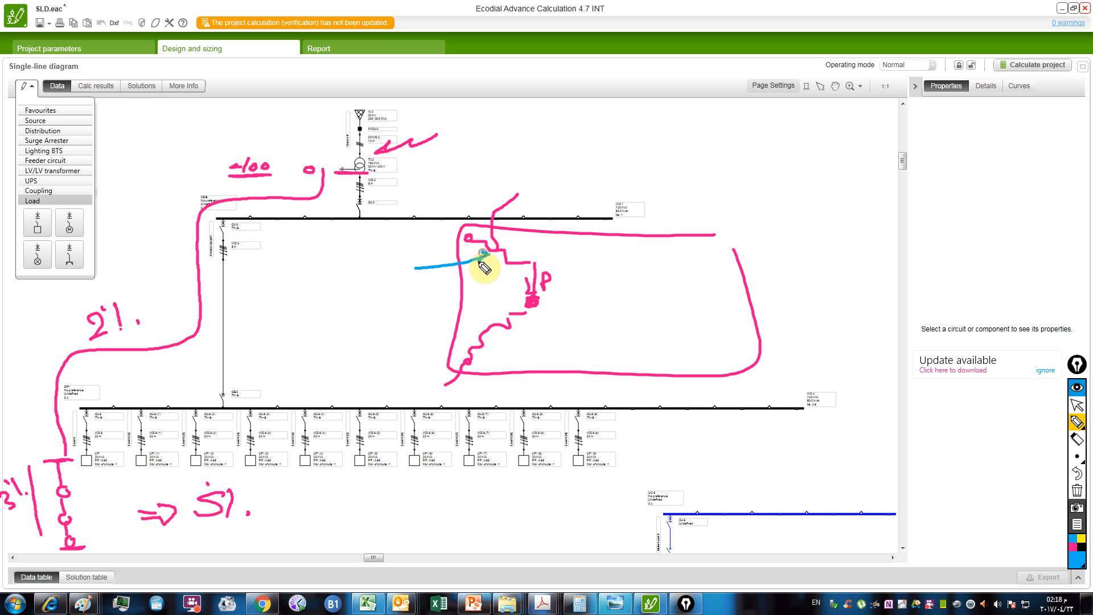
mouse_move(373, 249)
left_mouse_down()
mouse_move(375, 263)
mouse_move(395, 261)
left_mouse_up()
left_click(383, 242)
left_click(400, 257)
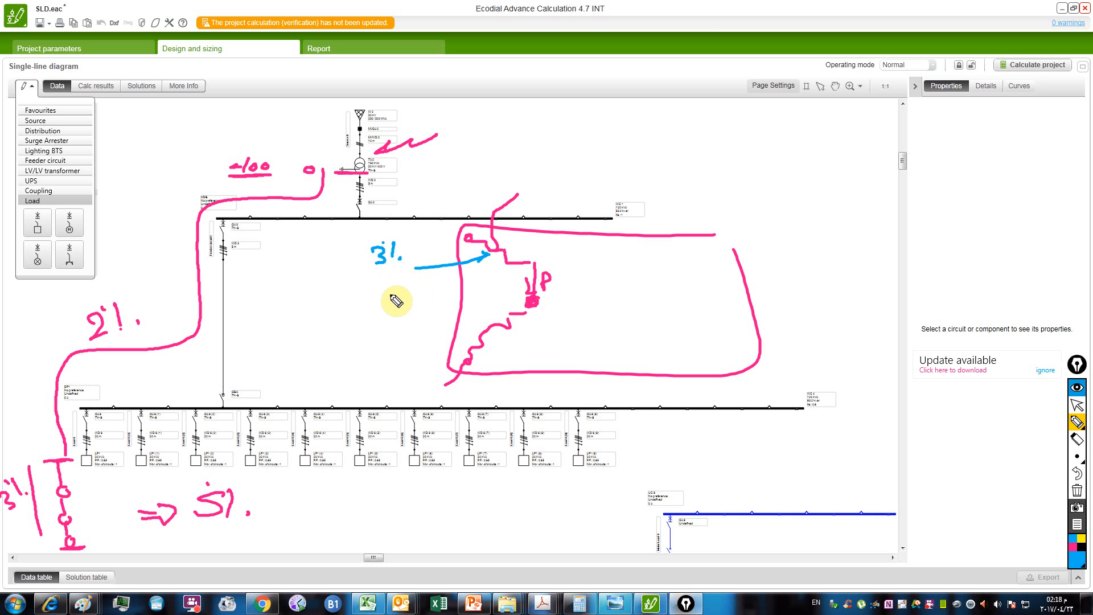
left_click_drag(592, 235, 611, 360)
mouse_move(512, 235)
left_mouse_down()
mouse_move(456, 275)
mouse_move(535, 246)
mouse_move(471, 324)
left_mouse_up()
left_click_drag(585, 293, 501, 343)
mouse_move(597, 331)
left_mouse_down()
mouse_move(525, 373)
mouse_move(573, 352)
left_mouse_up()
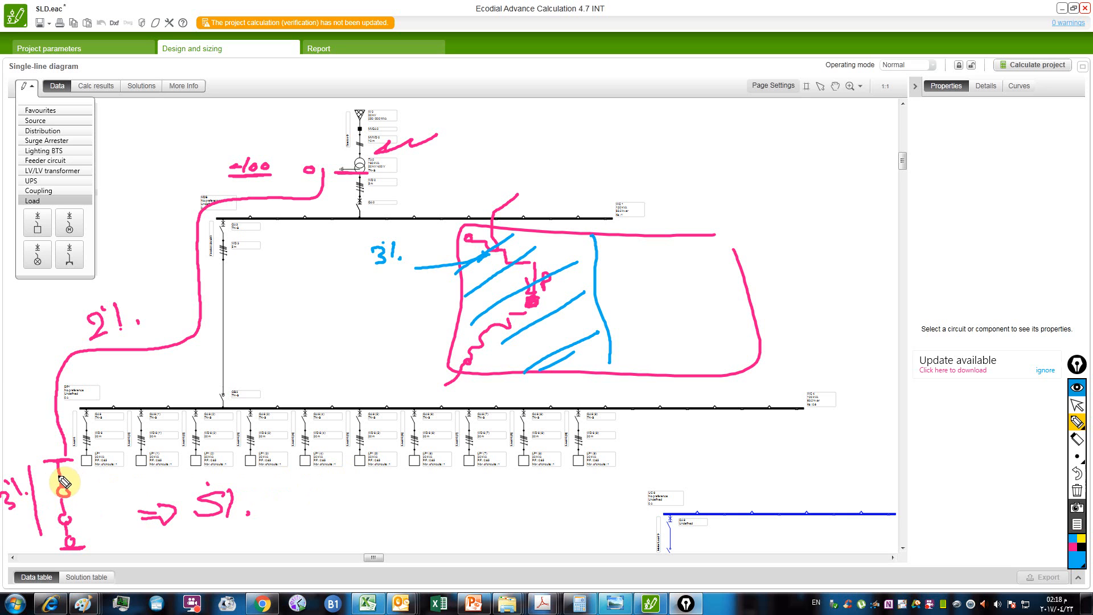
Step: Annotate the LP1 branch in blue with rising R and V.D arrows, and clear all ink from the diagram
mouse_move(54, 476)
left_mouse_down()
mouse_move(116, 479)
mouse_move(142, 455)
left_mouse_up()
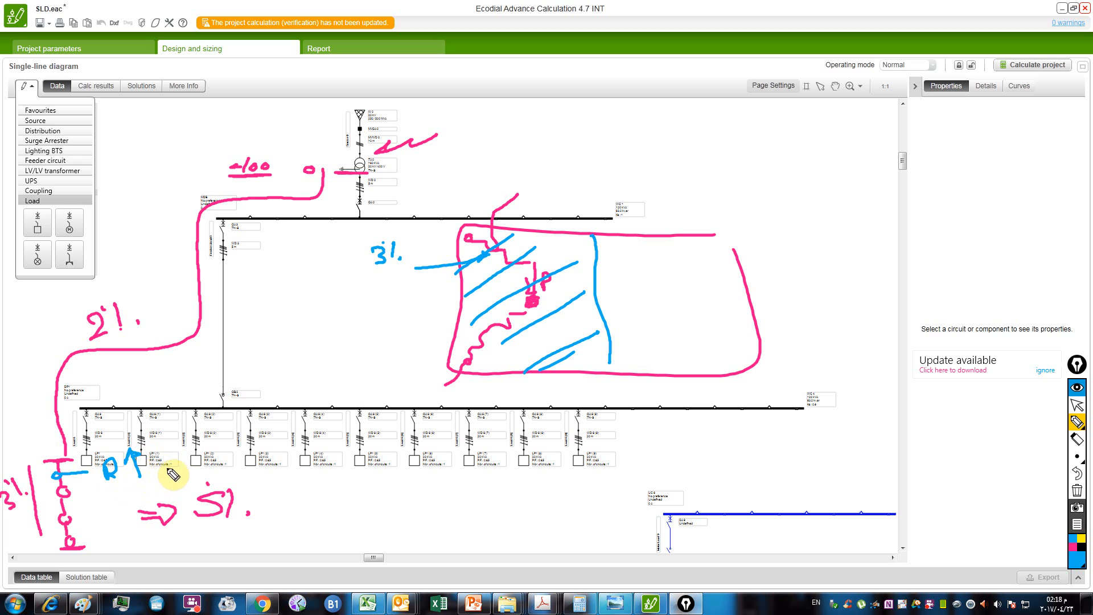
left_click_drag(164, 461, 226, 468)
left_click(181, 468)
left_click(226, 468)
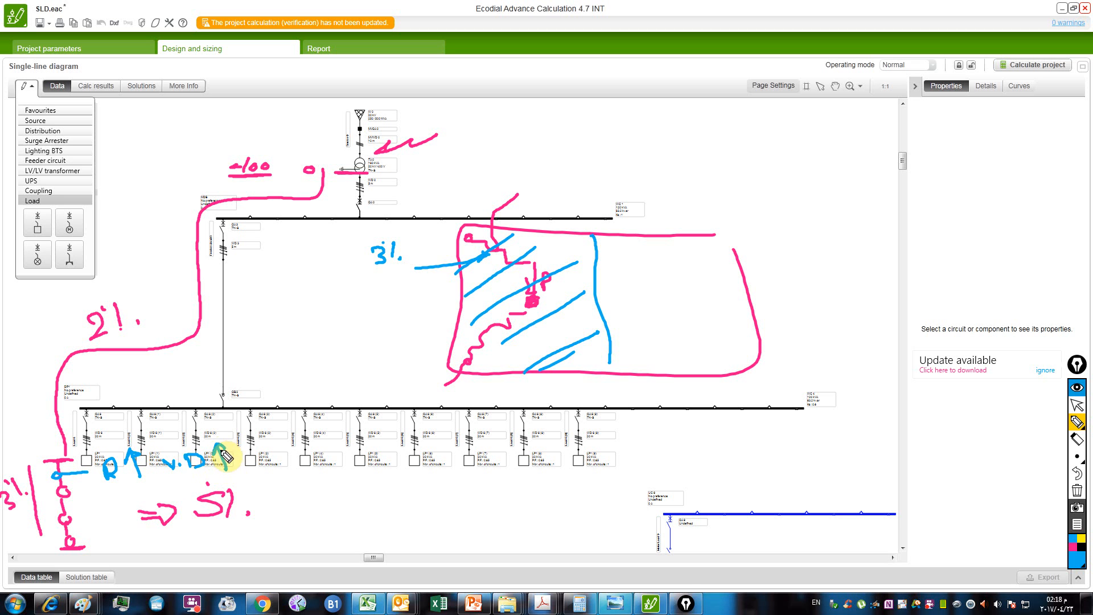
mouse_move(157, 352)
left_mouse_down()
mouse_move(147, 274)
mouse_move(164, 256)
mouse_move(238, 263)
mouse_move(243, 275)
mouse_move(301, 257)
mouse_move(349, 267)
left_mouse_up()
left_click(1080, 492)
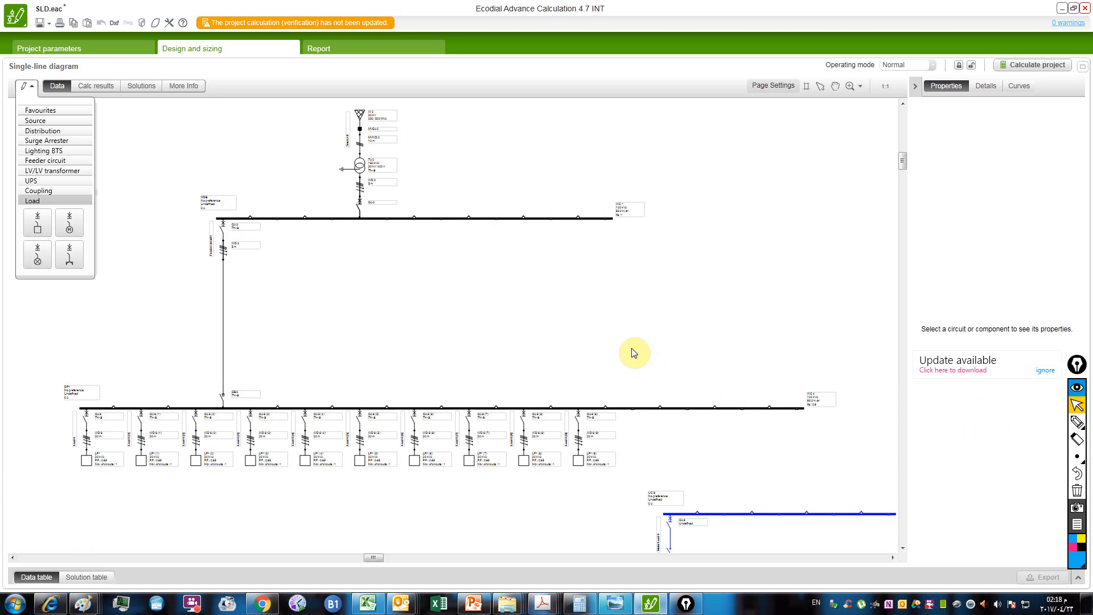
Step: Set the voltage-drop (ΔU) tolerance of load LP1 to 2%
left_click(91, 458)
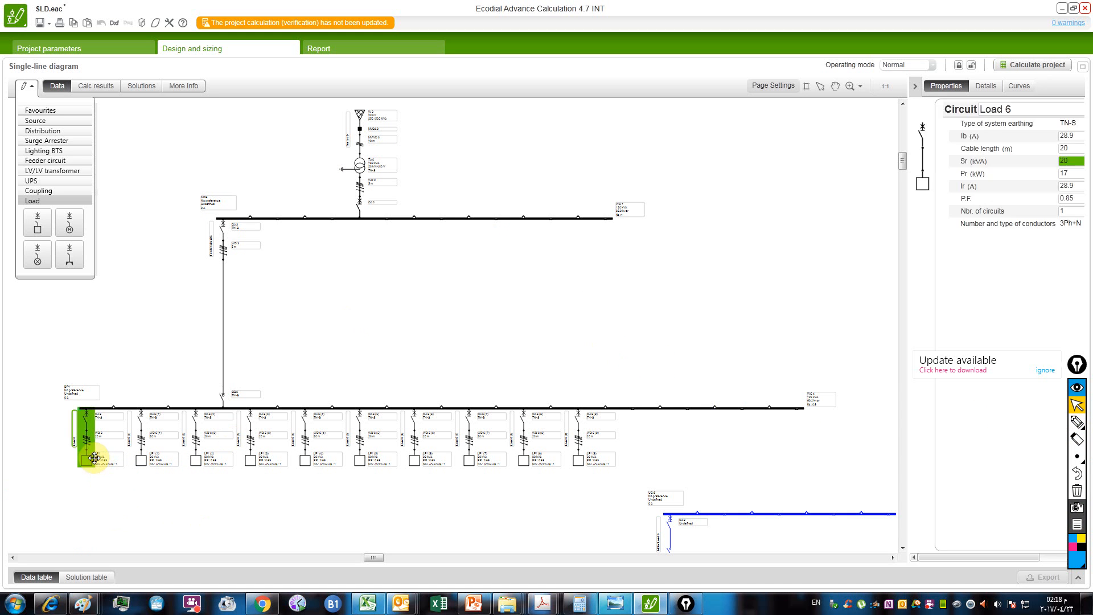
scroll(94, 458, "up", 1)
scroll(94, 458, "up", 2)
left_click(71, 462)
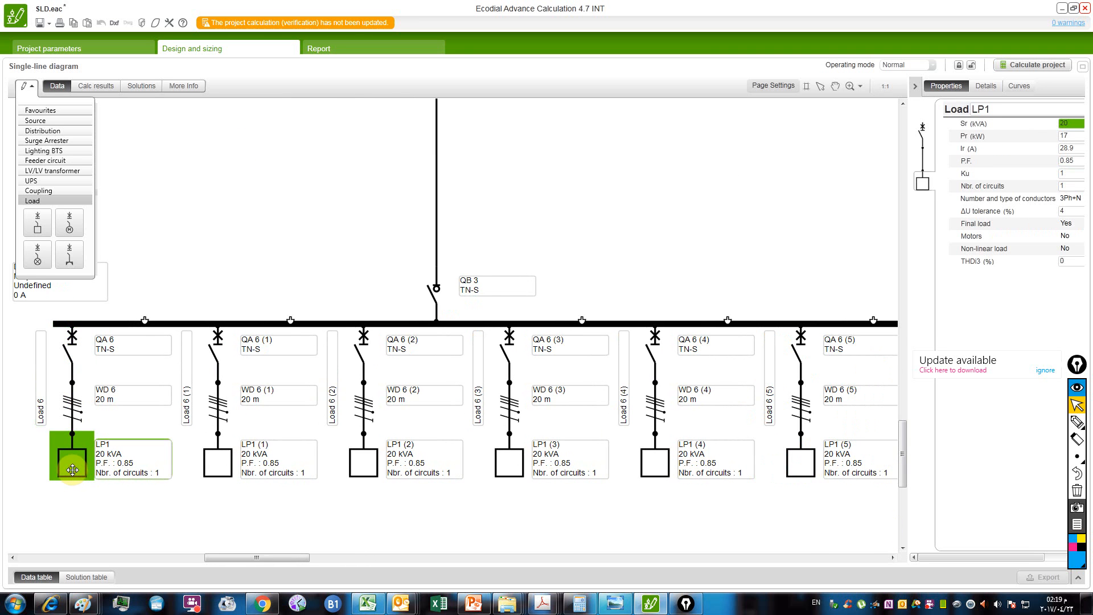
left_click(1065, 210)
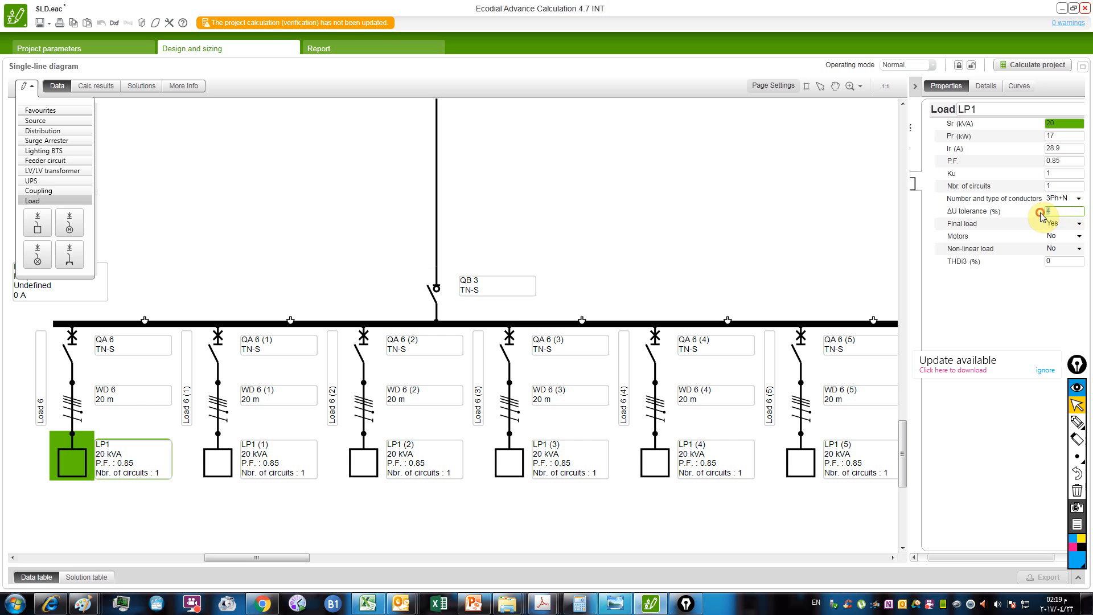
type("2")
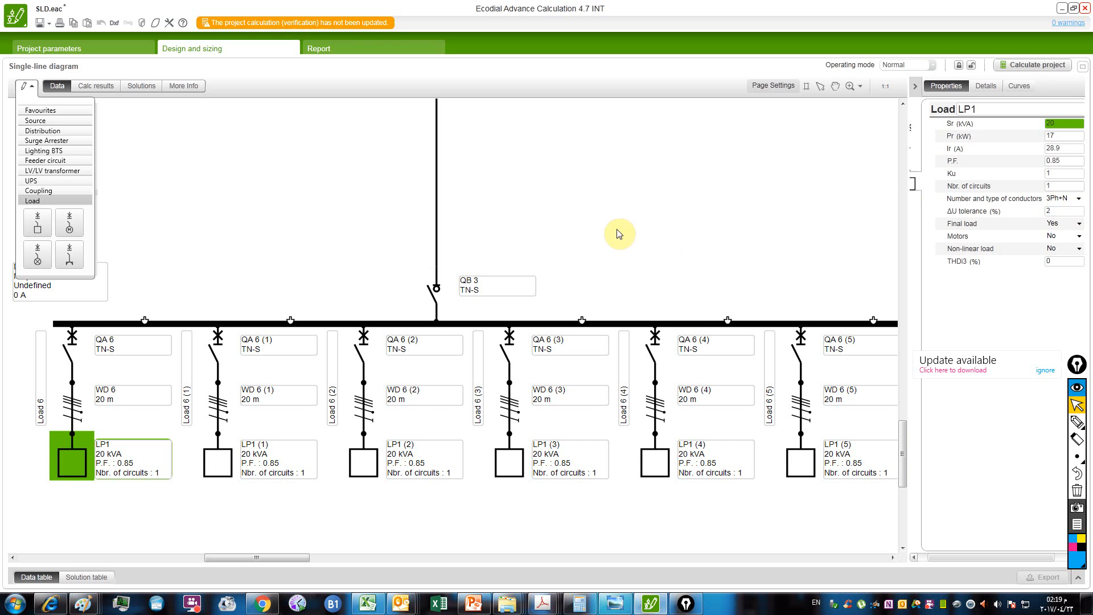
left_click(616, 232)
Step: Set the ΔU tolerance of load LP1 (1) to 2%
scroll(276, 477, "down", 2)
left_click(215, 429)
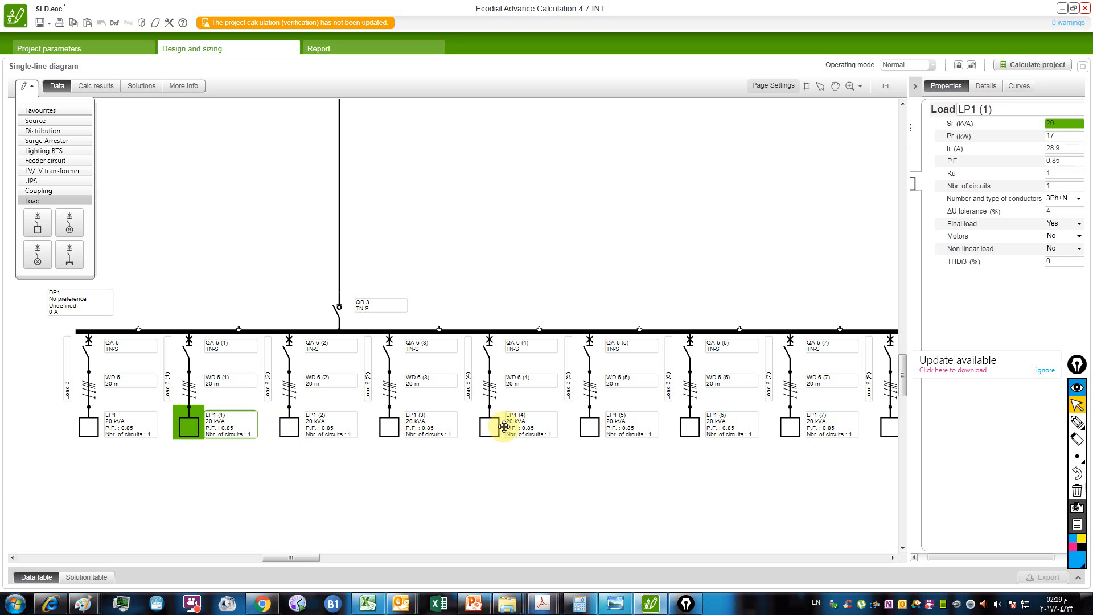
left_click(295, 432)
left_click(291, 434)
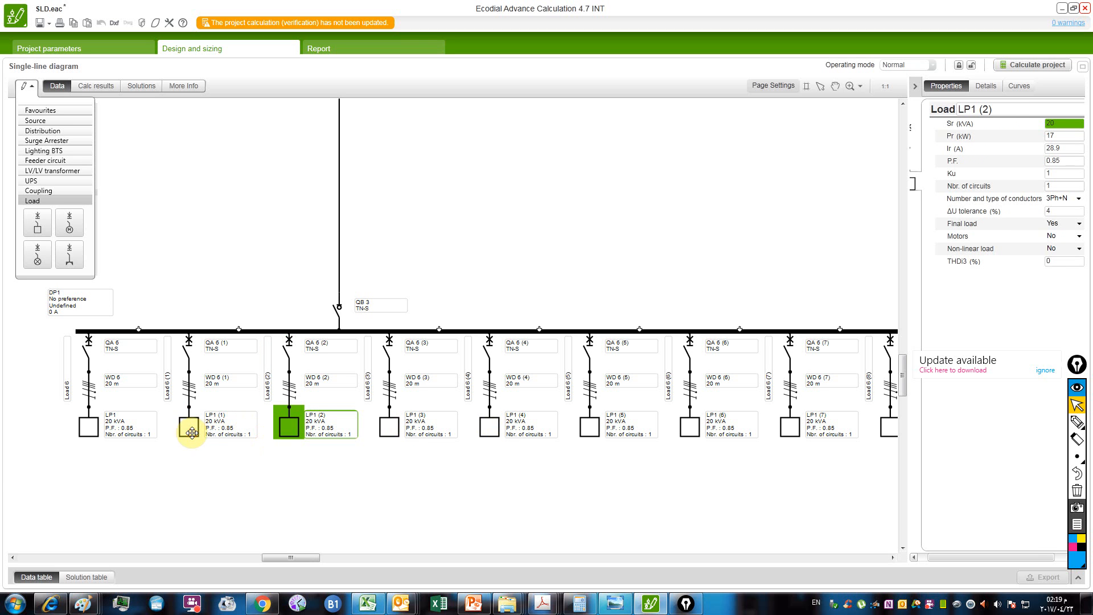
left_click(185, 428)
left_click(185, 428)
left_click(1058, 210)
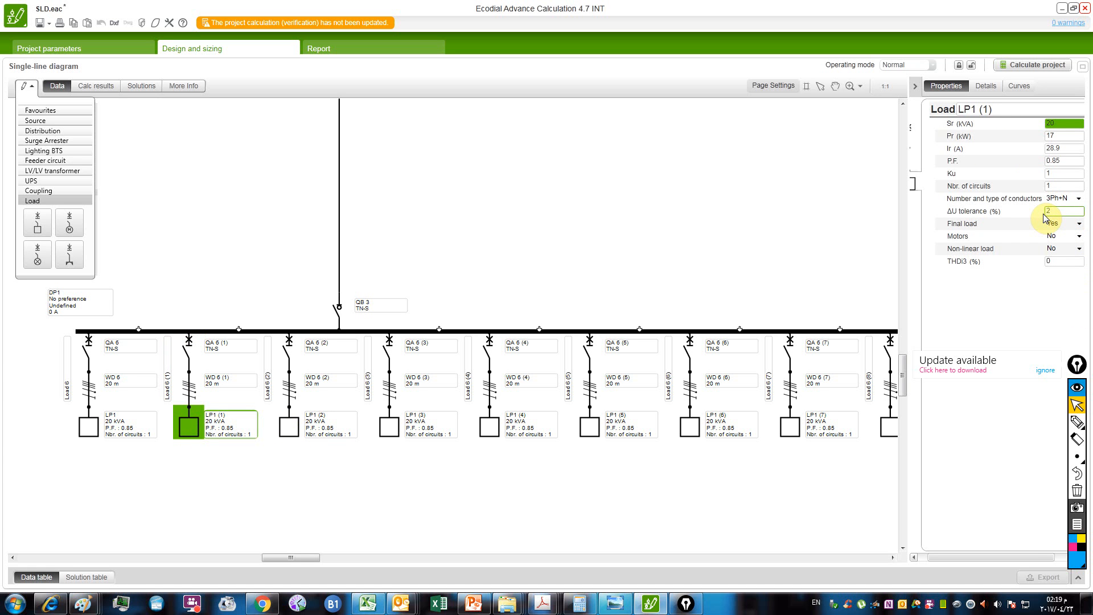
left_click(743, 271)
Step: Open the motor feeder wizard for the motor load on the UC 8 switchboard
scroll(632, 328, "down", 3)
left_click_drag(685, 330, 354, 285)
scroll(547, 403, "up", 2)
scroll(547, 406, "up", 2)
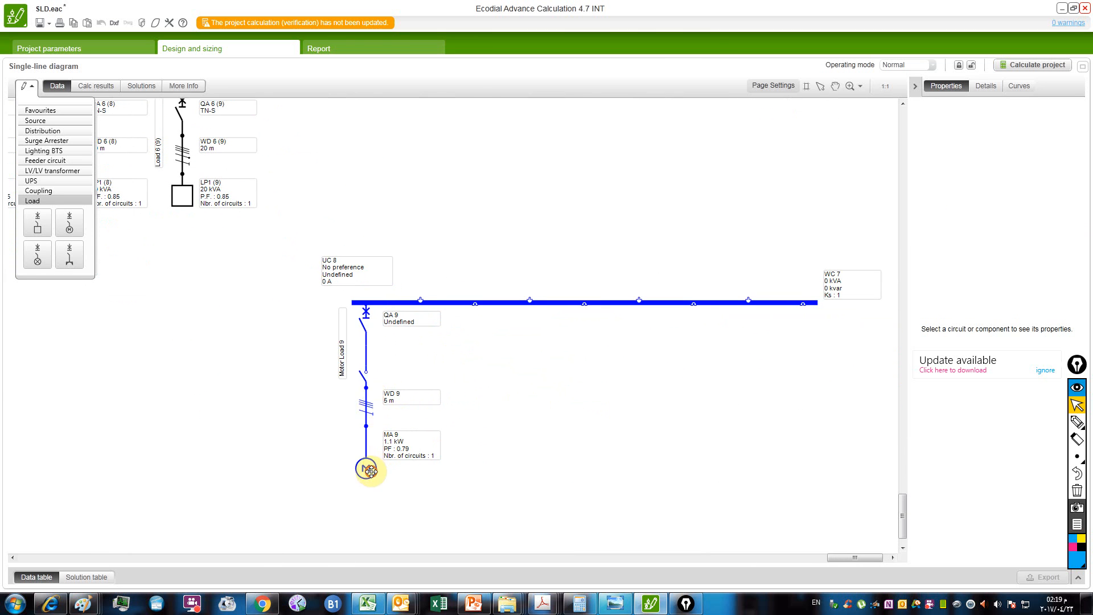
left_click(369, 470)
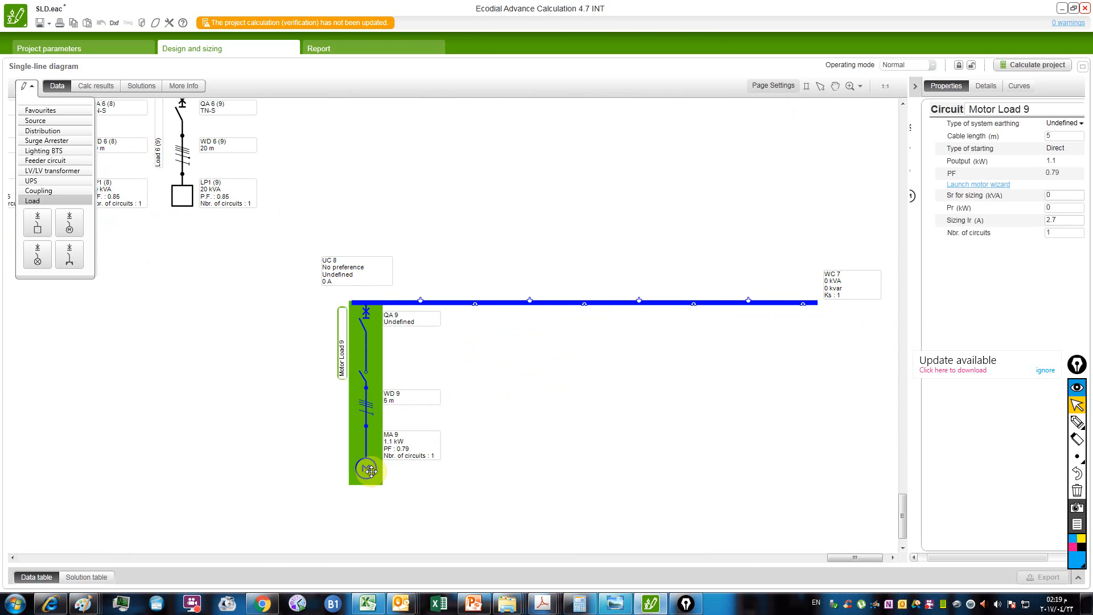
left_click(978, 186)
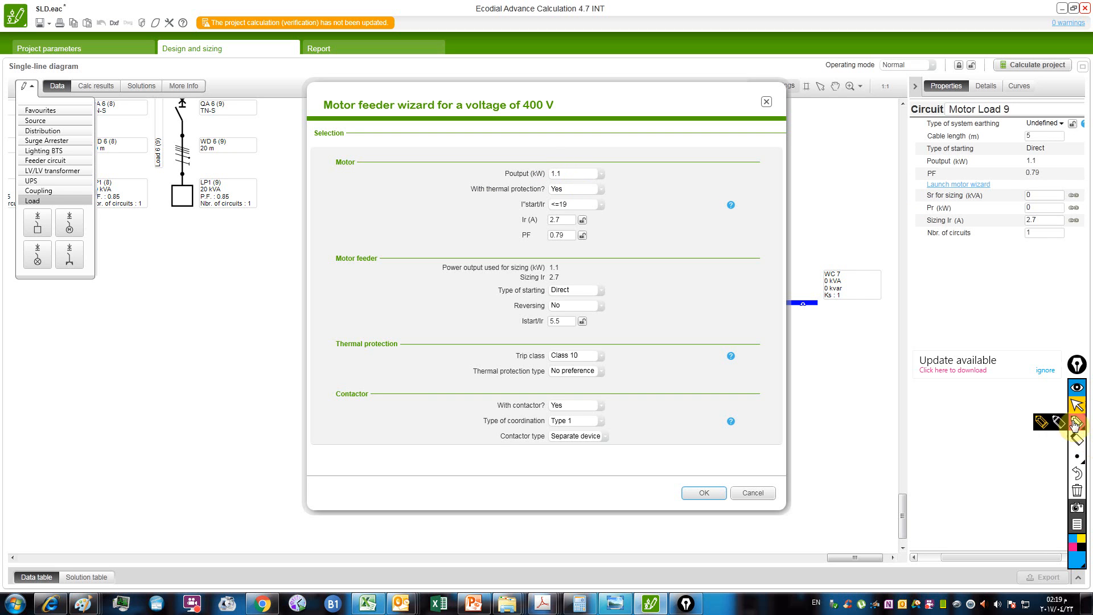
Step: Mark the motor output, Ir and type of starting settings in blue ink, and underline the thermal protection setting
left_click(1076, 421)
left_click_drag(610, 173, 644, 163)
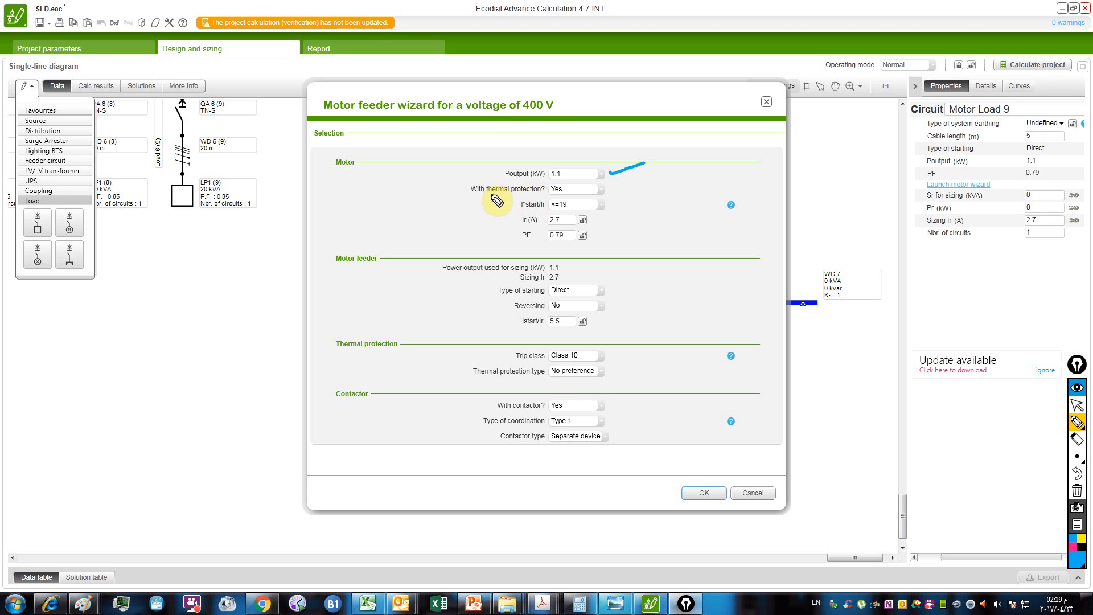
left_click_drag(524, 200, 512, 197)
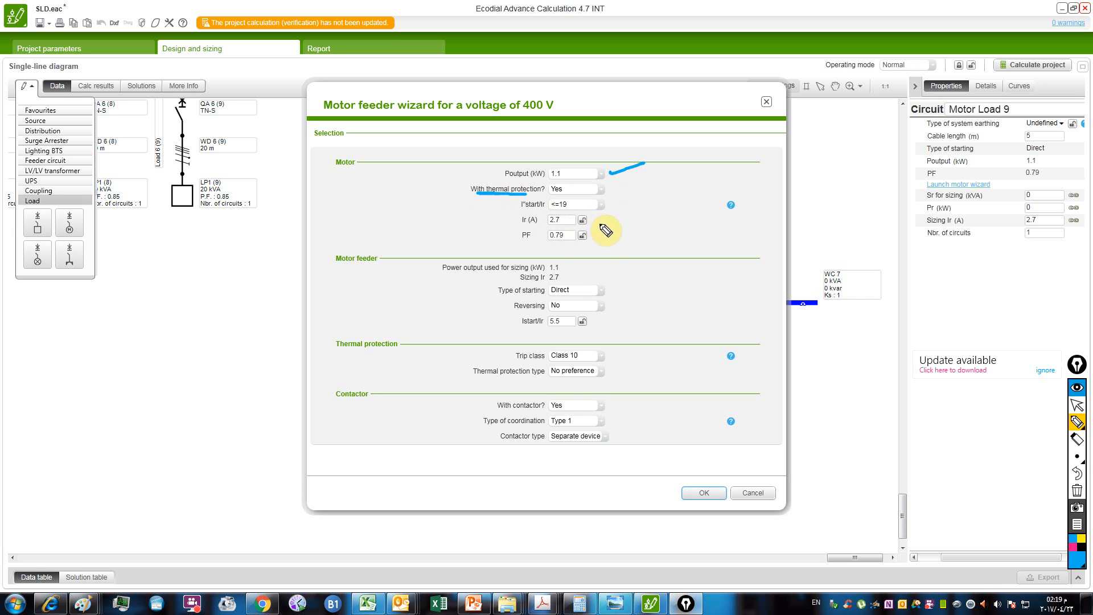
left_click_drag(591, 220, 614, 216)
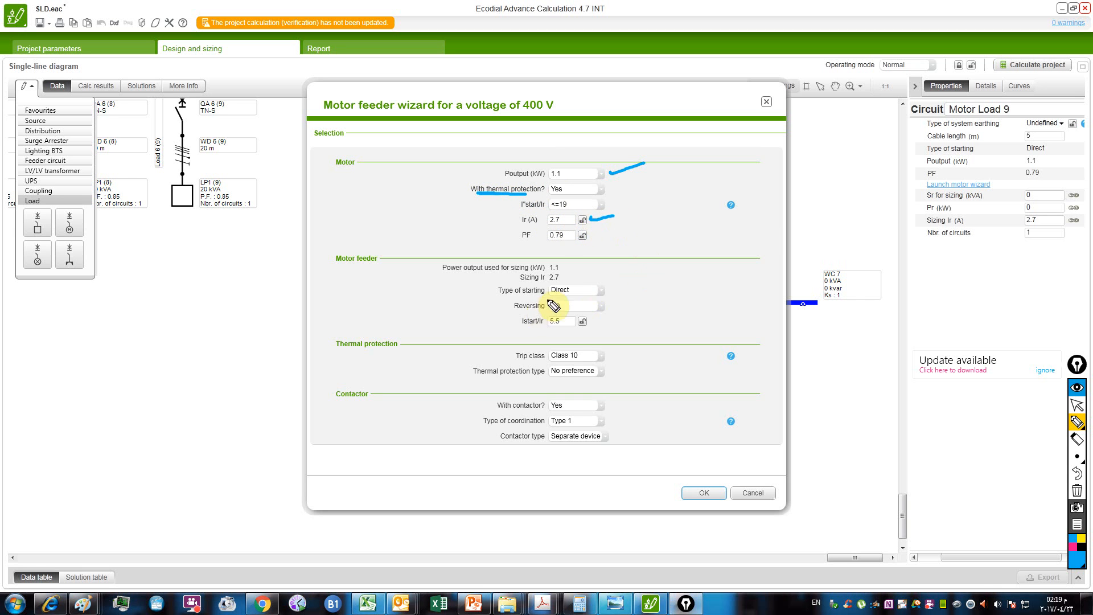
left_click_drag(609, 288, 636, 275)
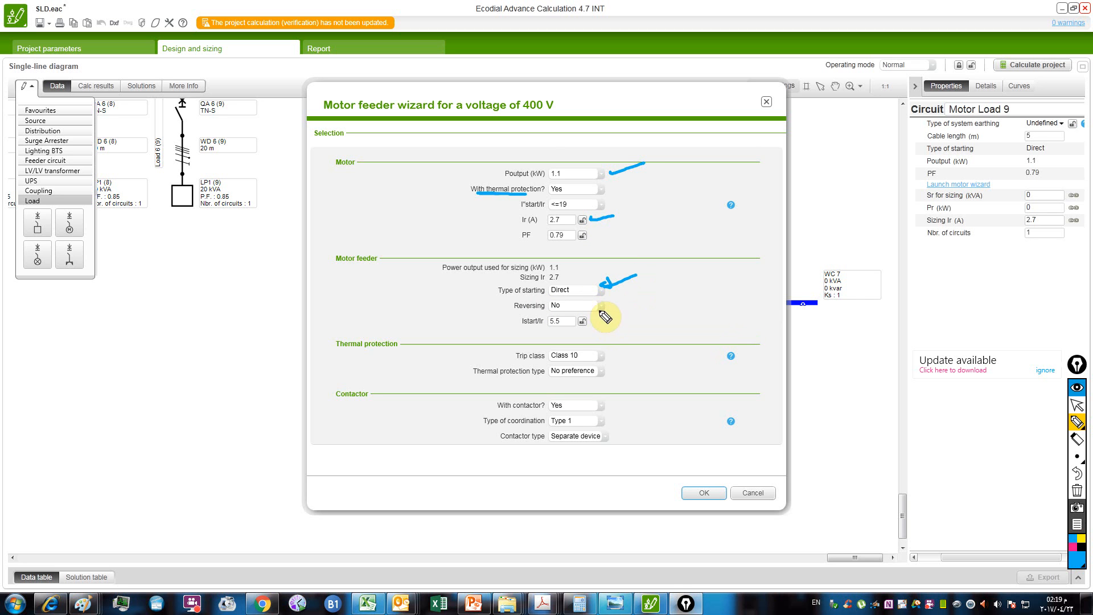
Step: Annotate the contactor settings with a brace and TYP2 and circle Istart/Ir, and clear all ink from the wizard
mouse_move(601, 422)
left_mouse_down()
mouse_move(668, 391)
mouse_move(662, 406)
mouse_move(716, 387)
mouse_move(743, 393)
left_mouse_up()
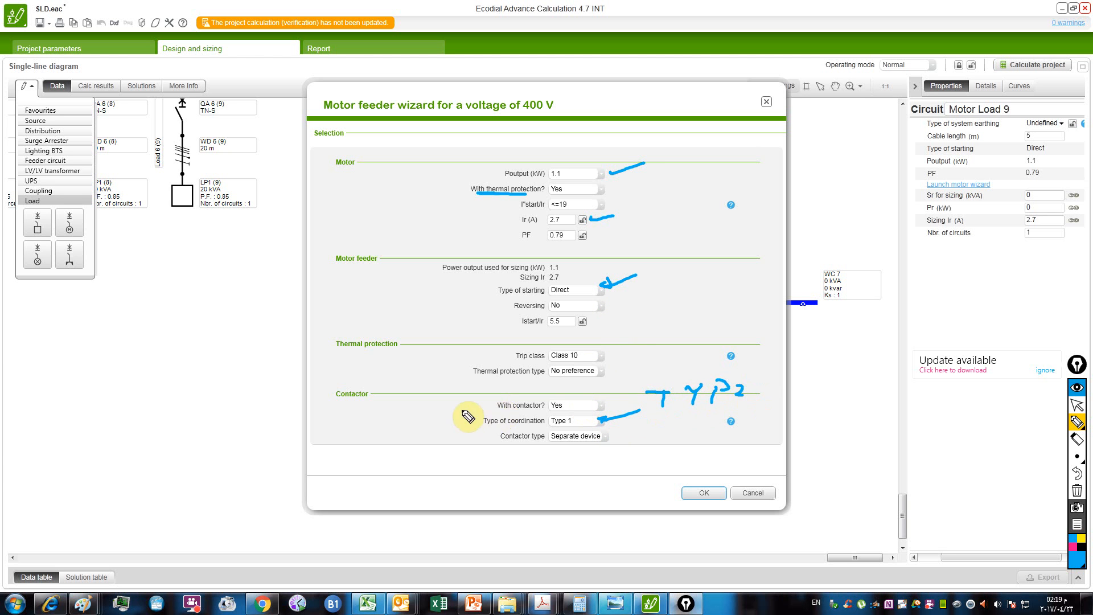
left_click_drag(483, 402, 476, 449)
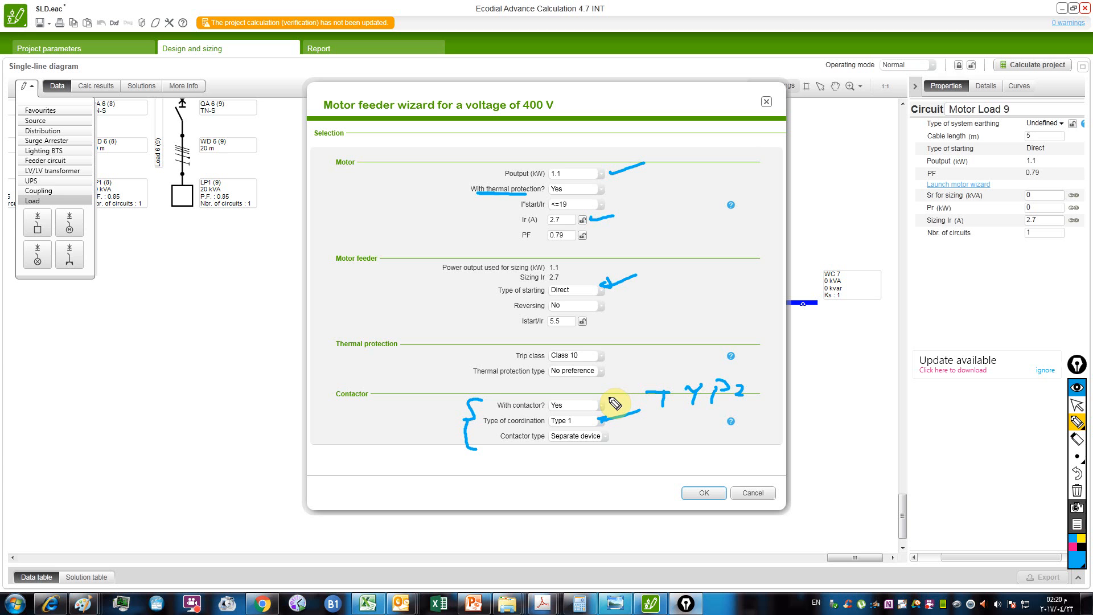
mouse_move(594, 343)
left_mouse_down()
mouse_move(605, 334)
mouse_move(556, 342)
mouse_move(604, 333)
left_mouse_up()
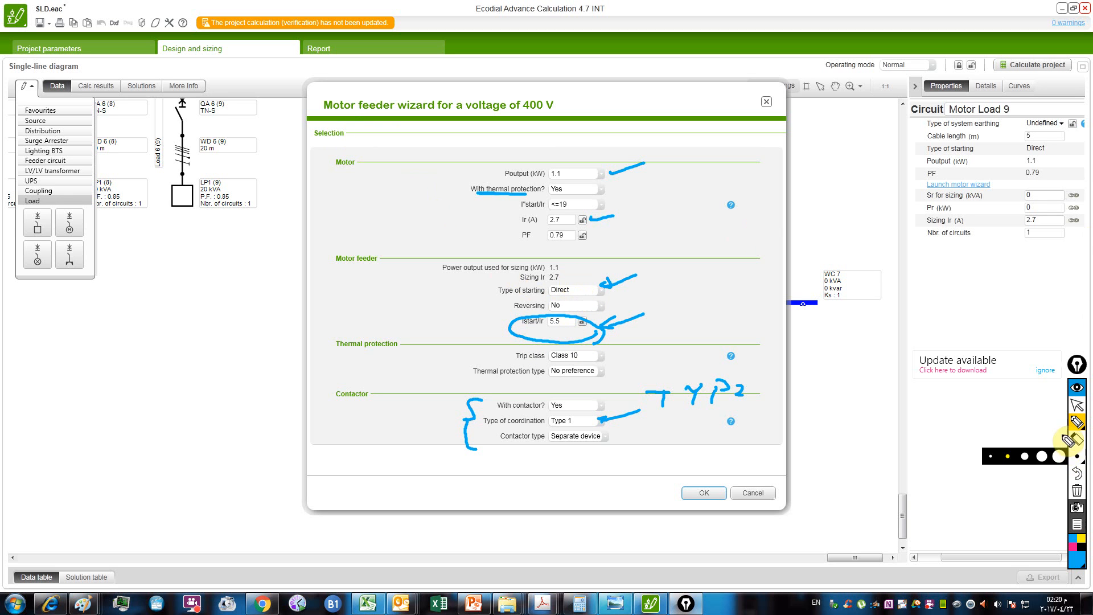
left_click(1076, 490)
Step: Set the motor output to 90 kW, with thermal protection enabled and direct starting
left_click(580, 175)
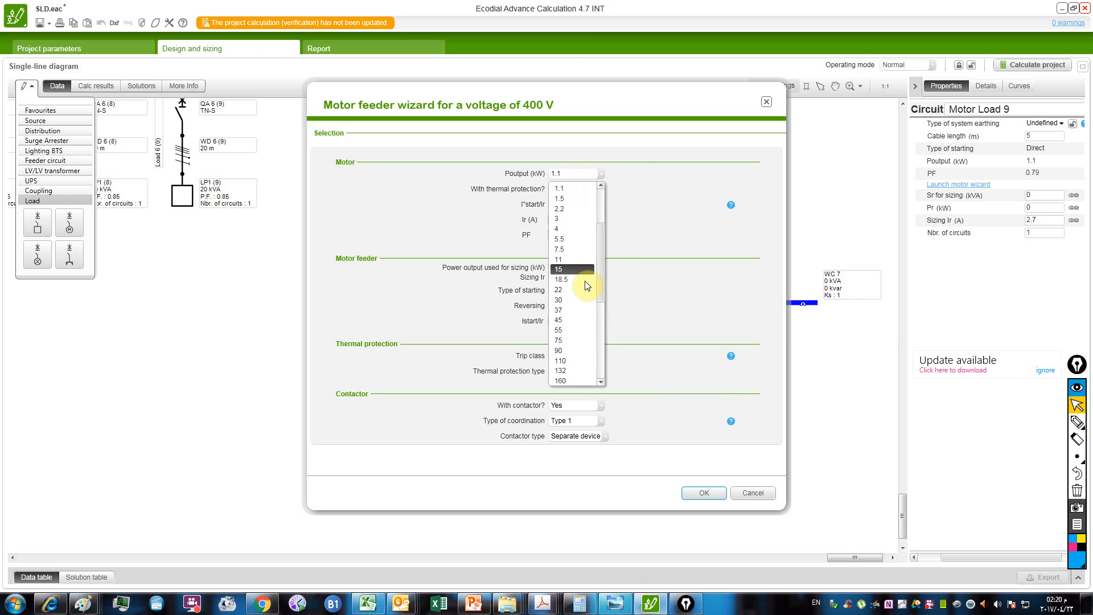
left_click(571, 350)
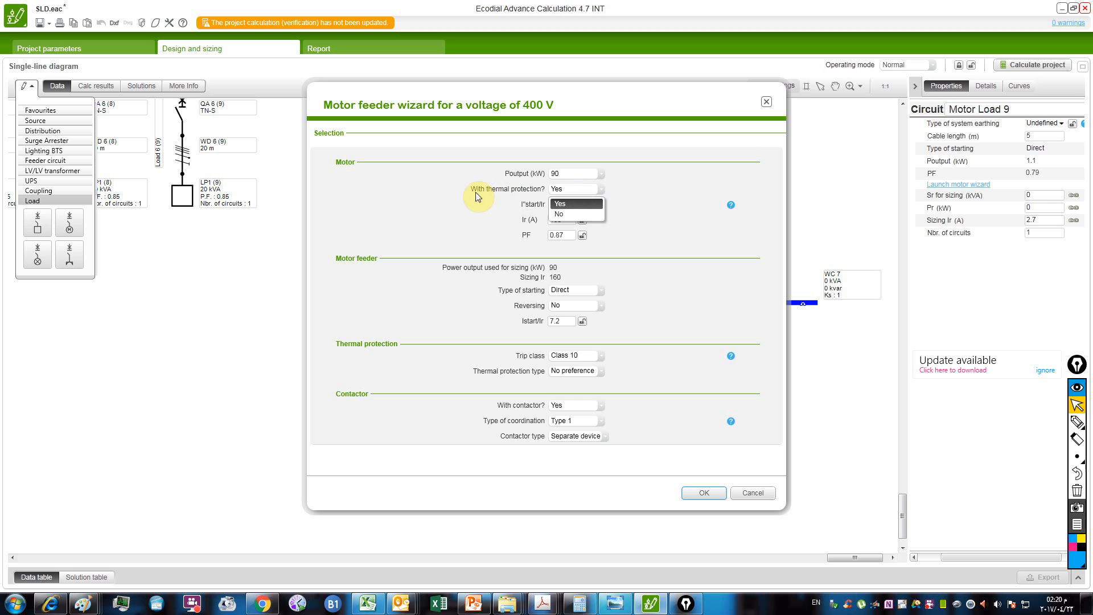
left_click(573, 203)
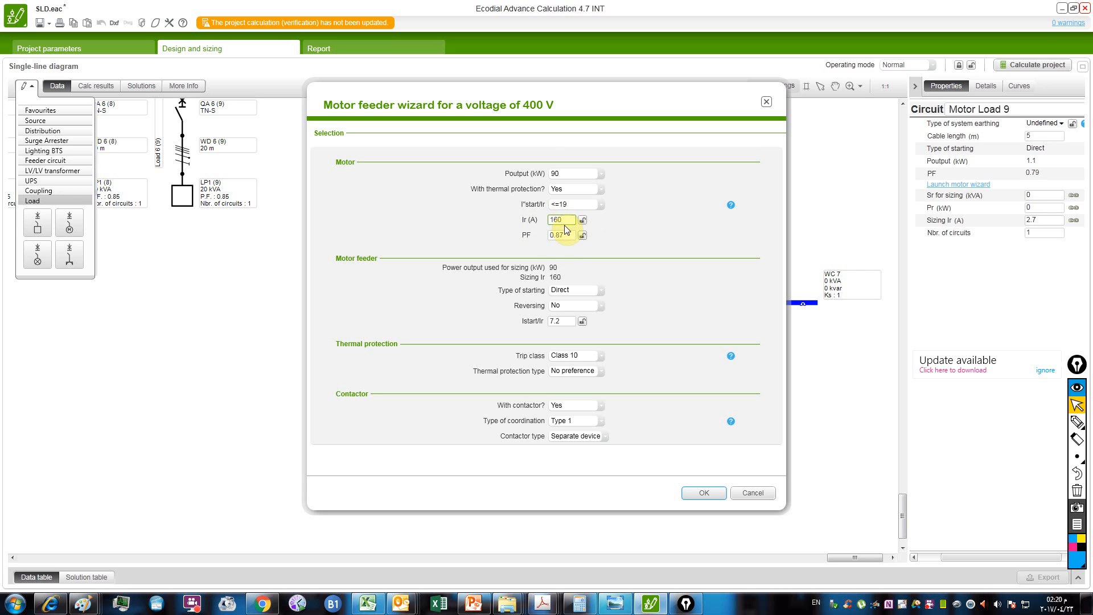
left_click(583, 295)
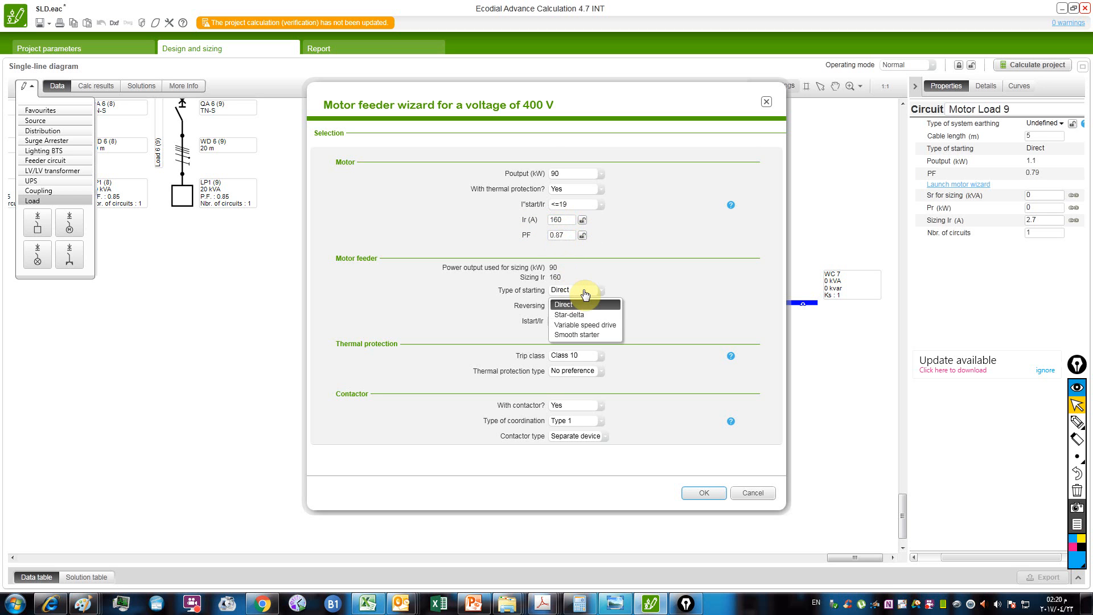
left_click(576, 306)
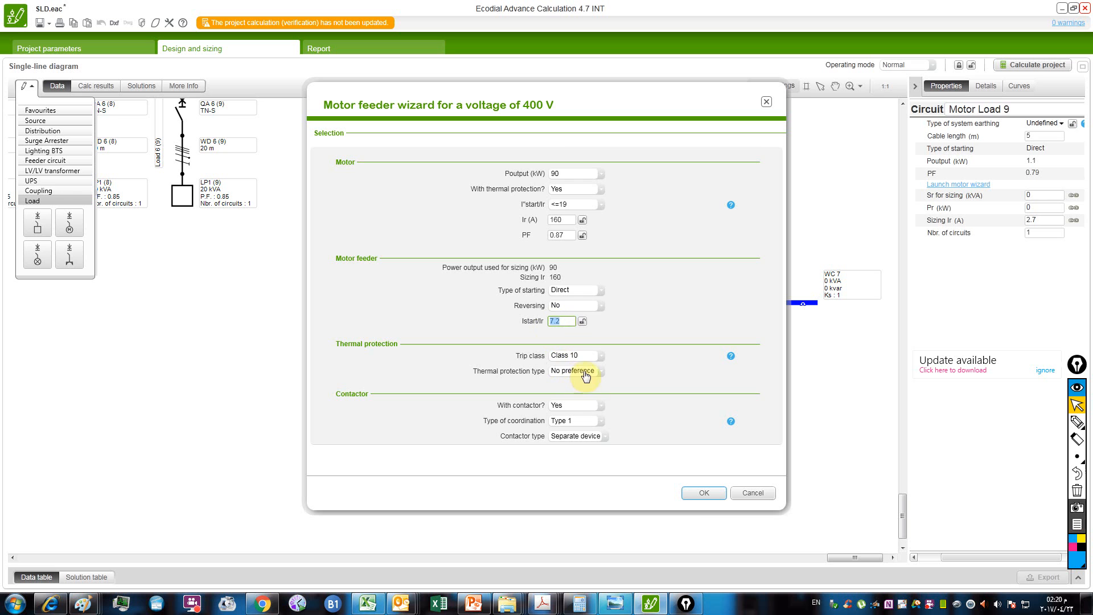
Step: Choose Type 2 coordination with a separate contactor and a separate thermal relay, and accept the motor feeder settings
left_click(586, 423)
left_click(575, 445)
left_click(583, 438)
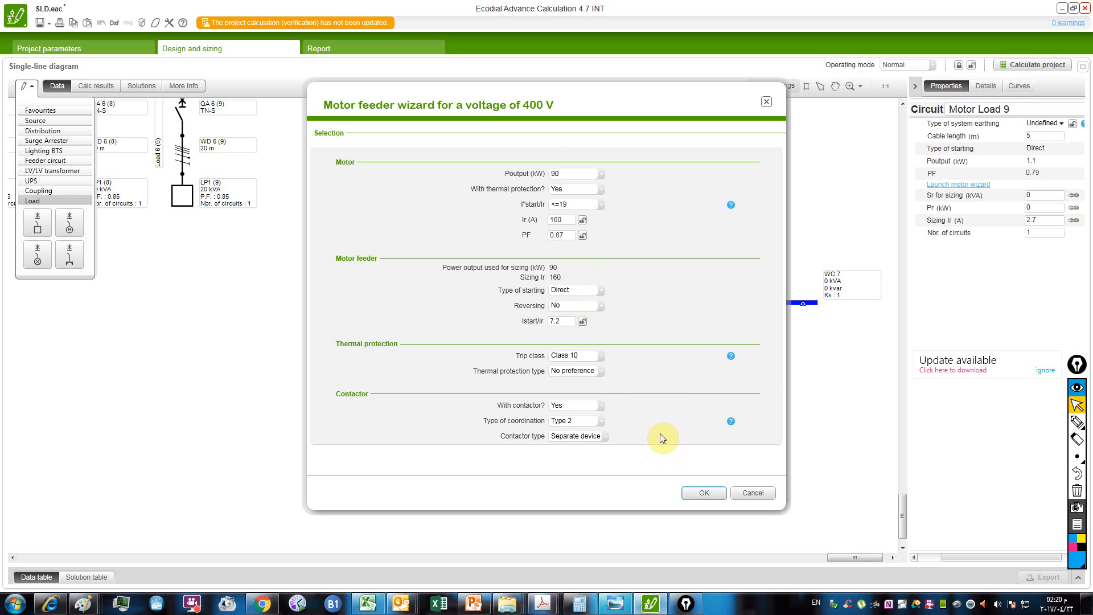
left_click(596, 377)
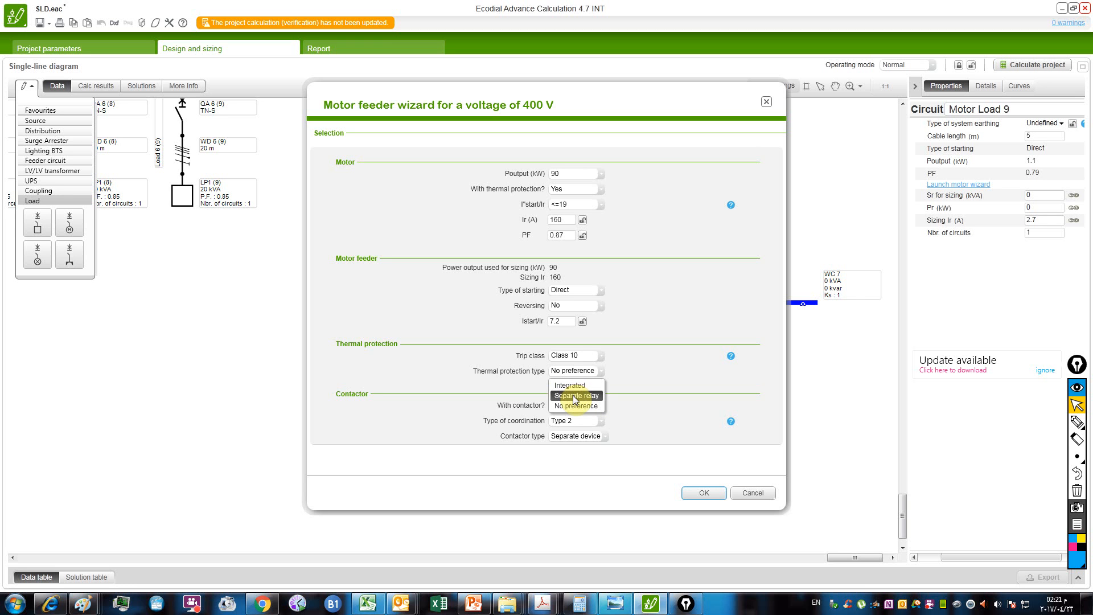
left_click(701, 493)
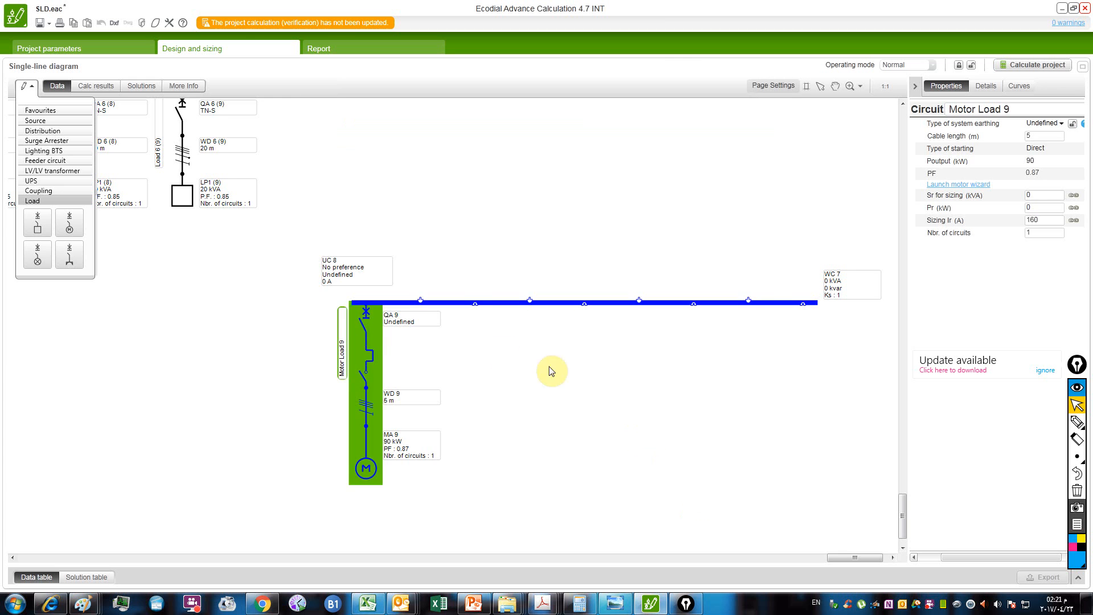
Step: Copy the 90 kW direct-start motor circuit to the adjacent slot on the motor busbar
left_click(488, 369)
scroll(402, 380, "down", 1)
scroll(402, 380, "up", 2)
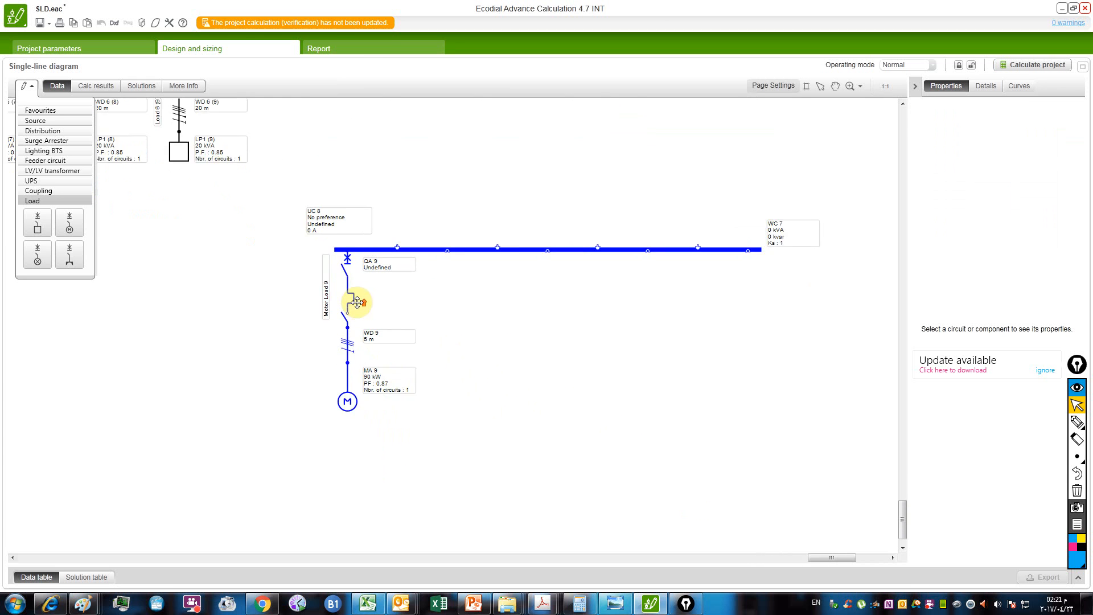
left_click(355, 302)
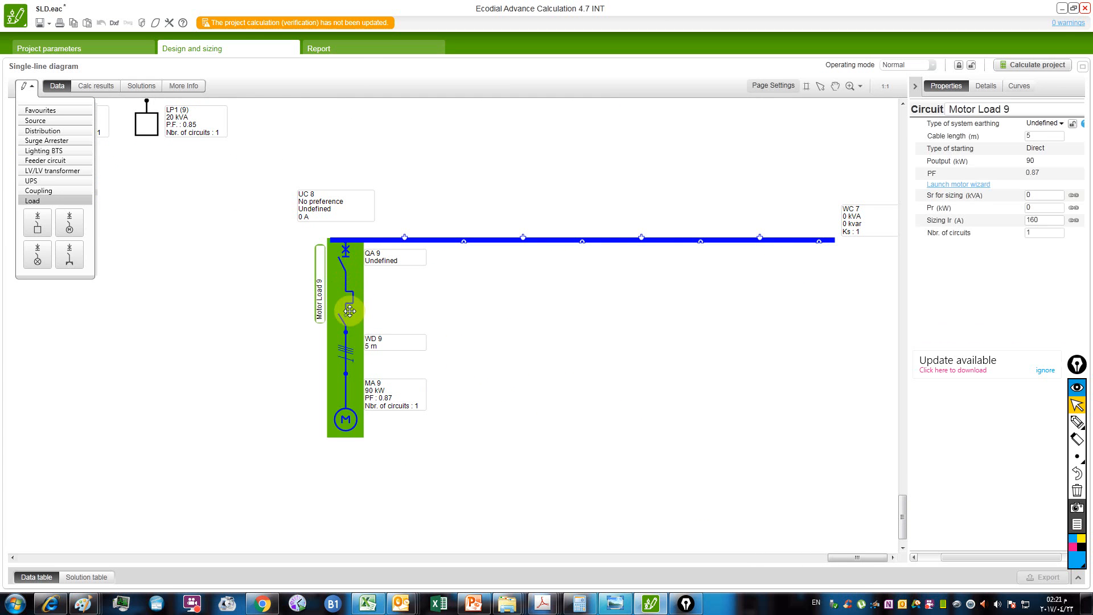
left_click_drag(352, 320, 464, 325)
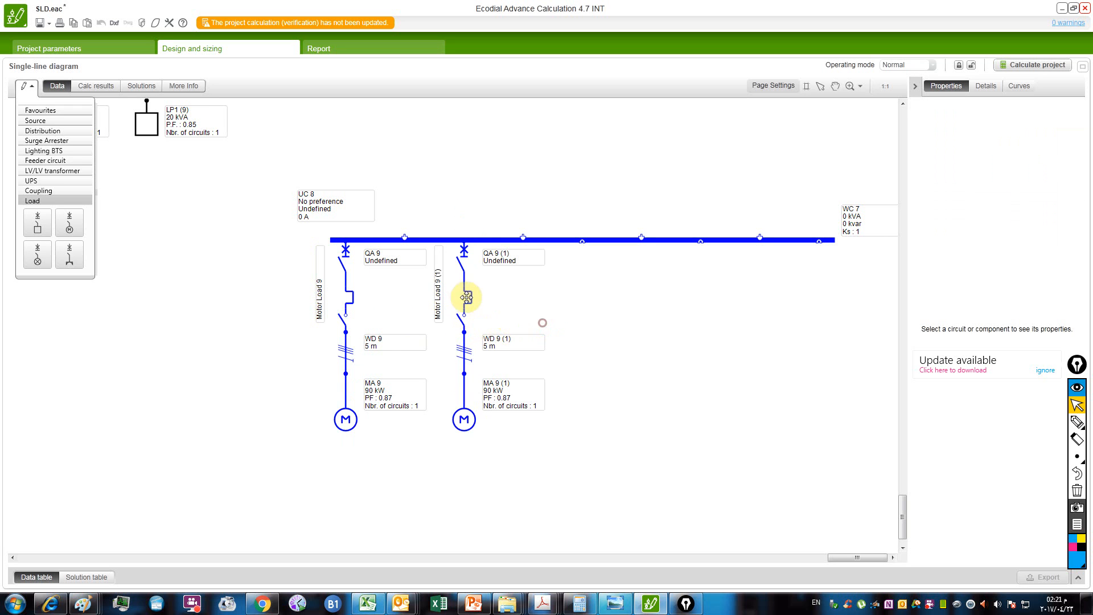
left_click(478, 331)
Step: Configure the copied motor MA 9 (1) for star-delta starting with integrated thermal protection
left_click(471, 414)
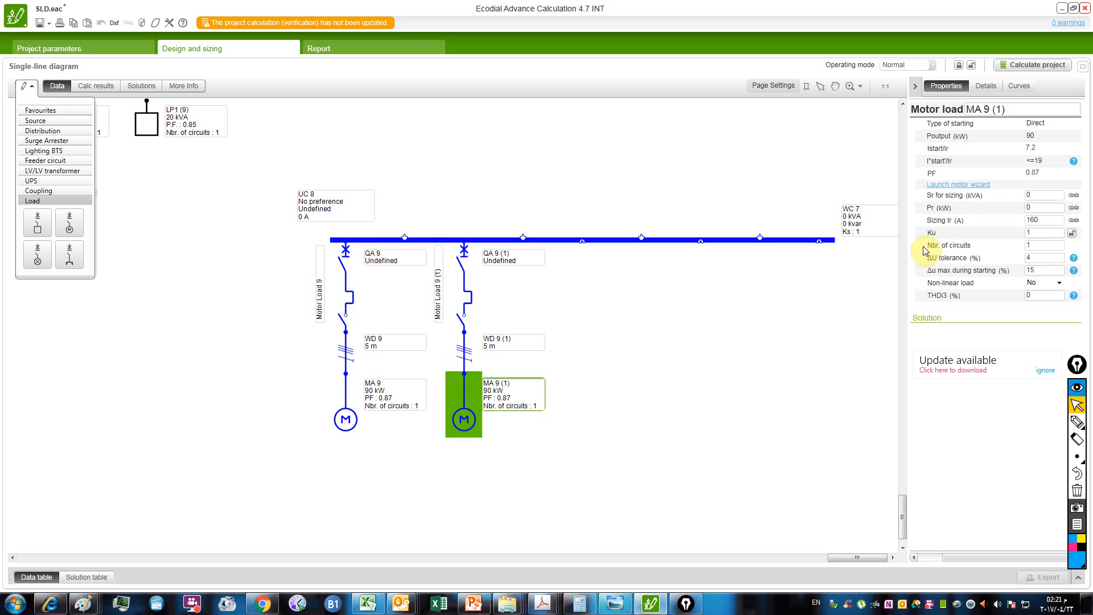
left_click(977, 185)
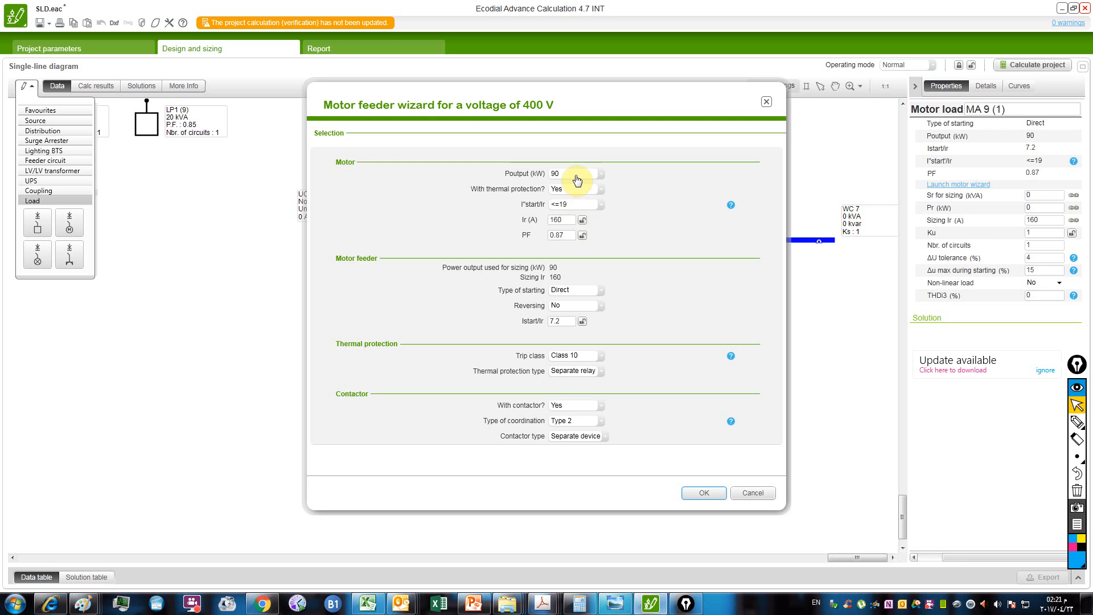
left_click(575, 291)
left_click(579, 315)
left_click(575, 357)
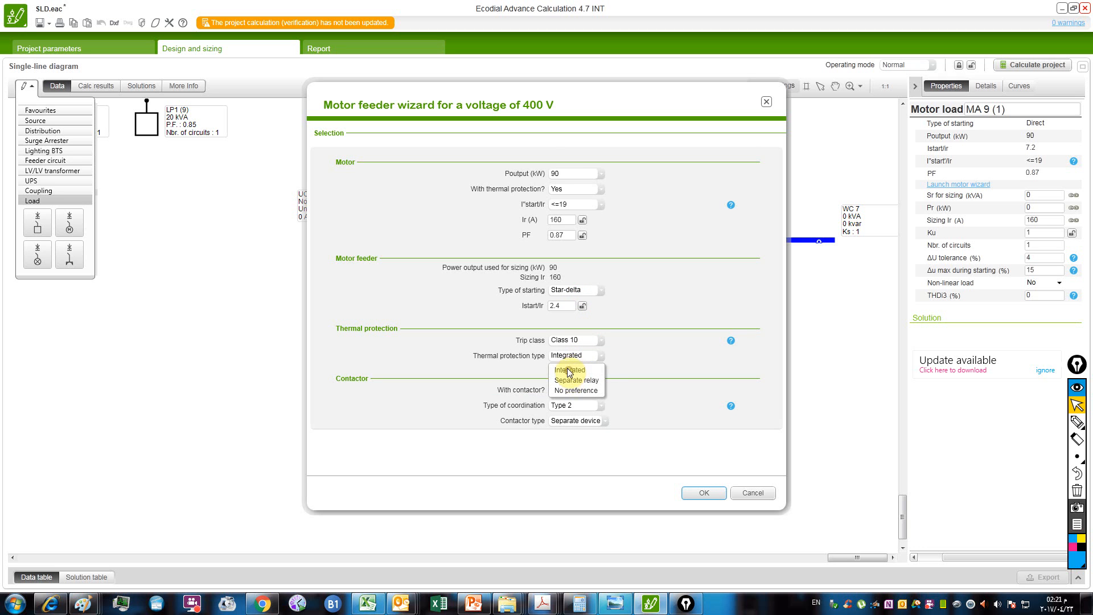
left_click(704, 493)
Step: Copy the star-delta motor circuit to the third slot on the motor busbar
left_click(478, 385)
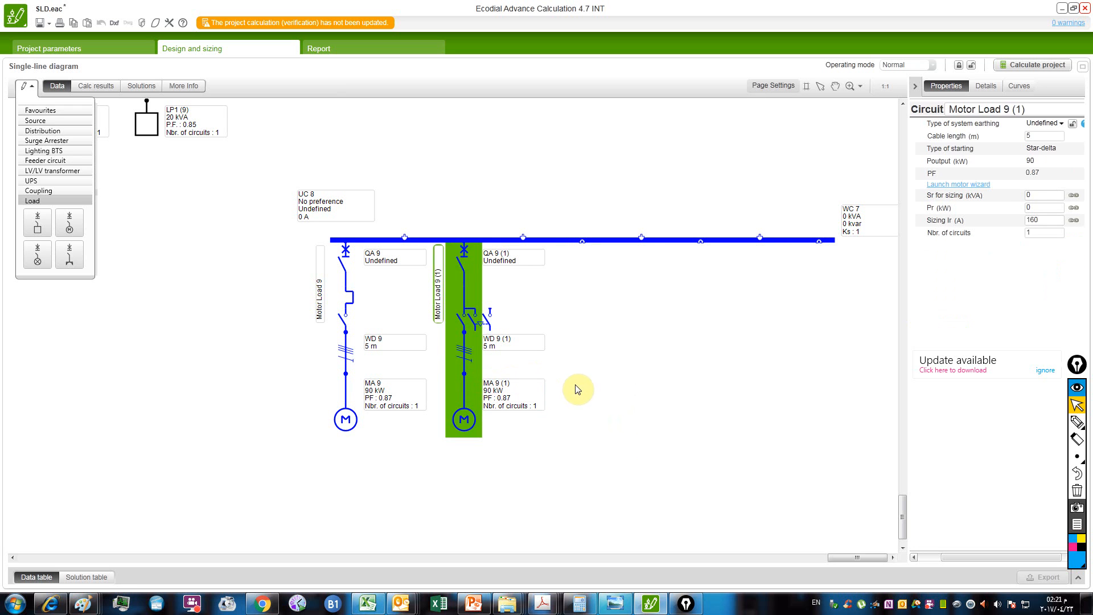
left_click(582, 366)
key("ctrl+v")
left_click(593, 335)
left_click_drag(690, 337, 573, 348)
Step: Configure the third motor MA 9 (1) (1) for variable speed drive starting in the motor feeder wizard
left_click(471, 424)
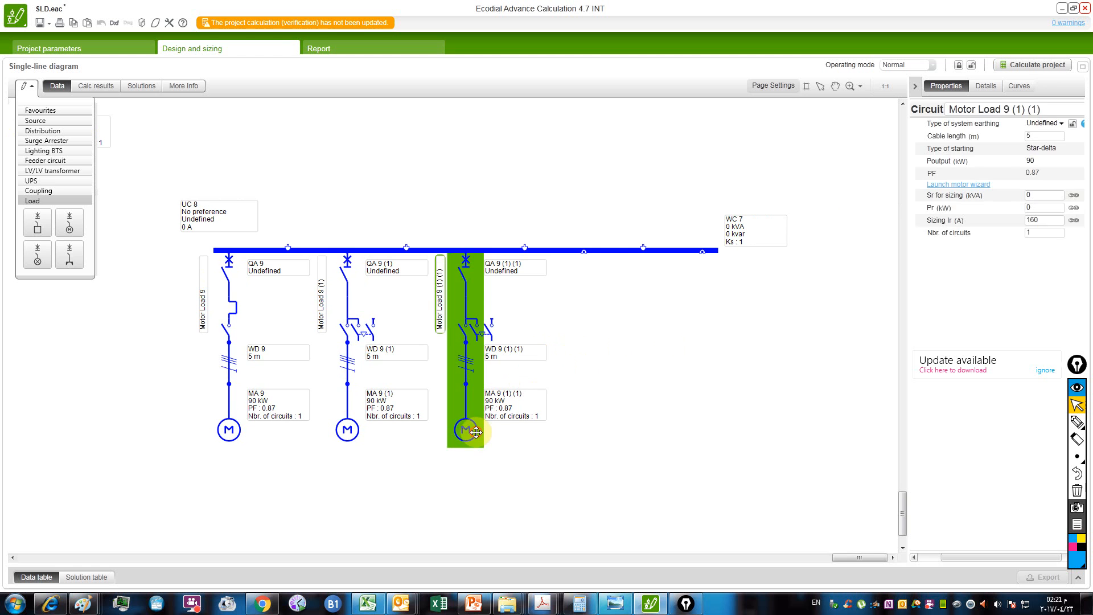
left_click(466, 428)
left_click(985, 185)
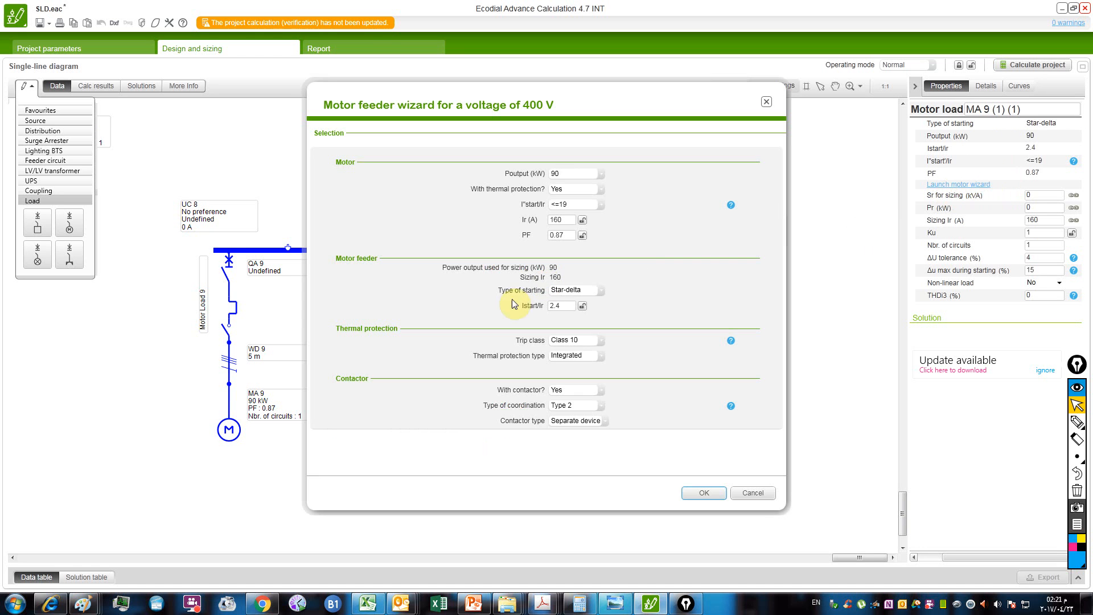
left_click(578, 354)
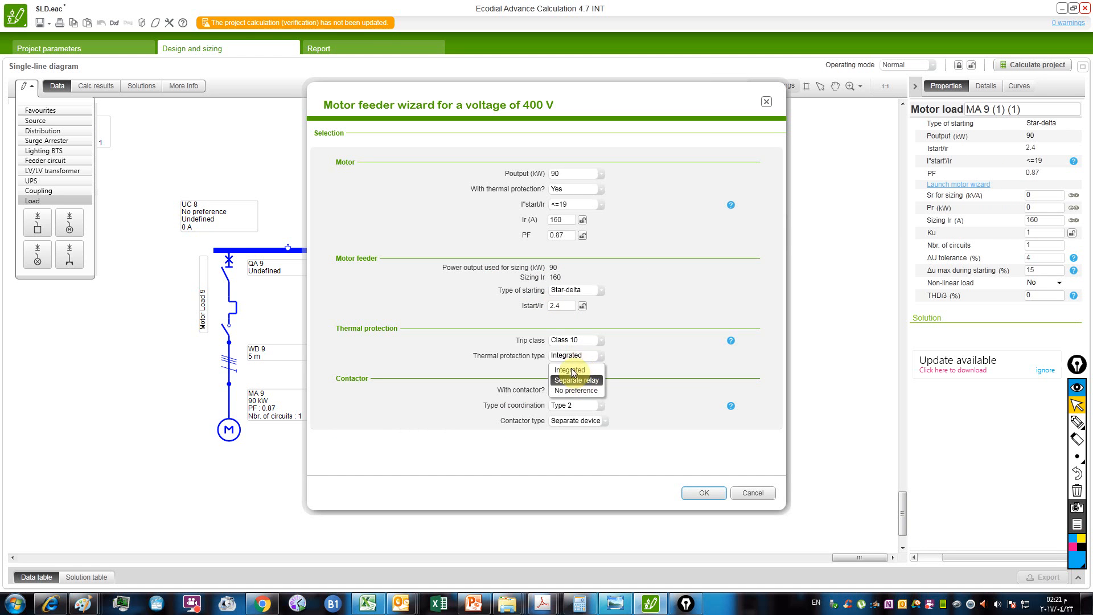
left_click(592, 292)
left_click(577, 325)
left_click(703, 492)
Step: Copy the variable speed drive motor circuit to the fourth busbar slot and set the copy's starting type to Smooth starter
left_click_drag(472, 402, 586, 352)
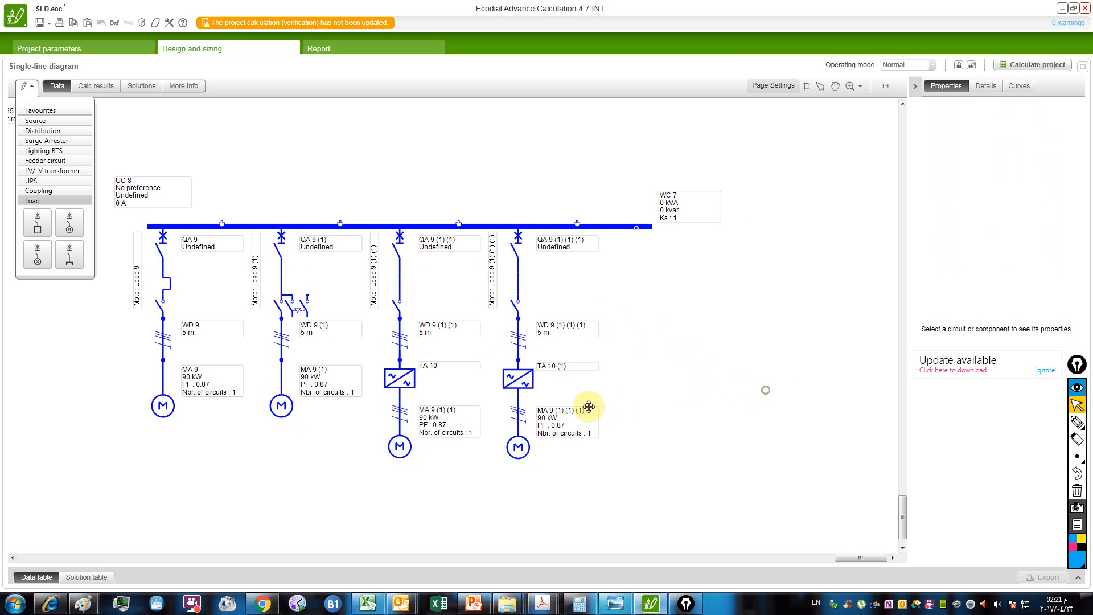
left_click(517, 415)
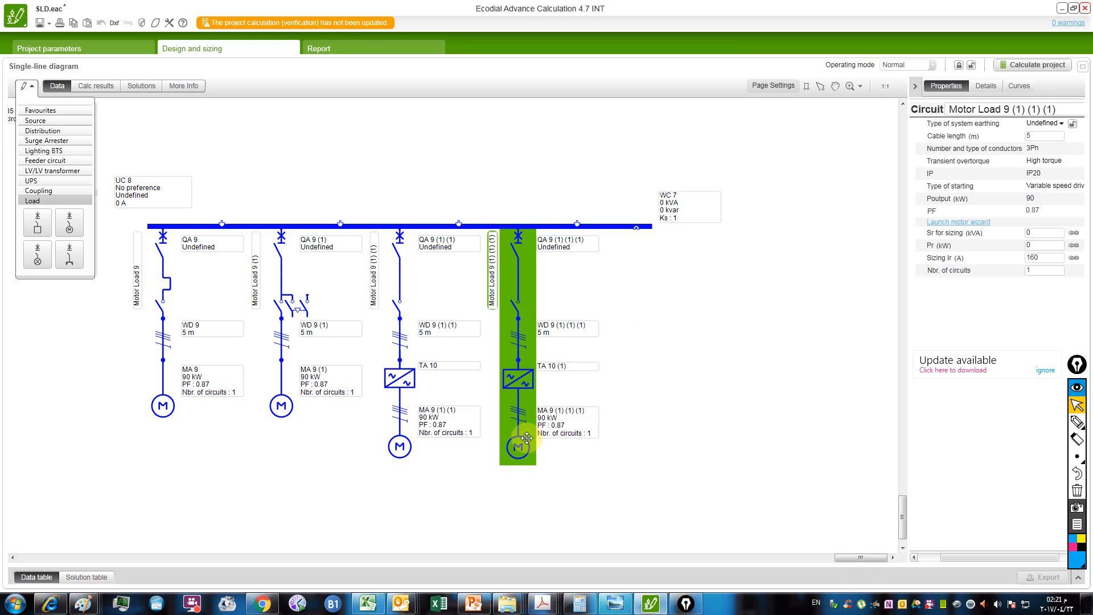
left_click(515, 395)
left_click(518, 432)
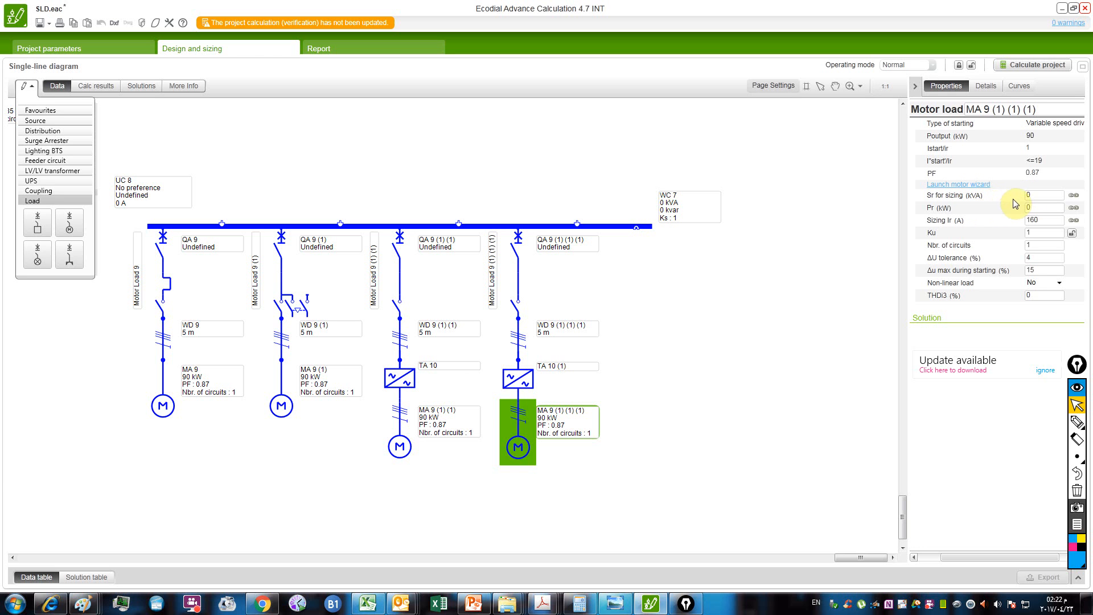
left_click(517, 379)
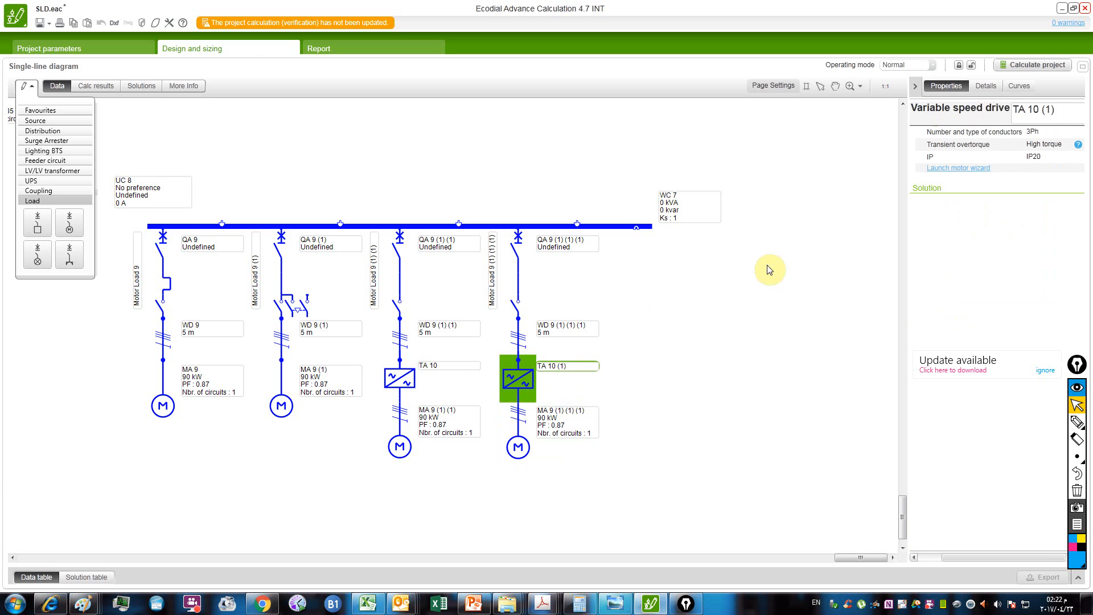
left_click(966, 169)
left_click(588, 289)
left_click(586, 339)
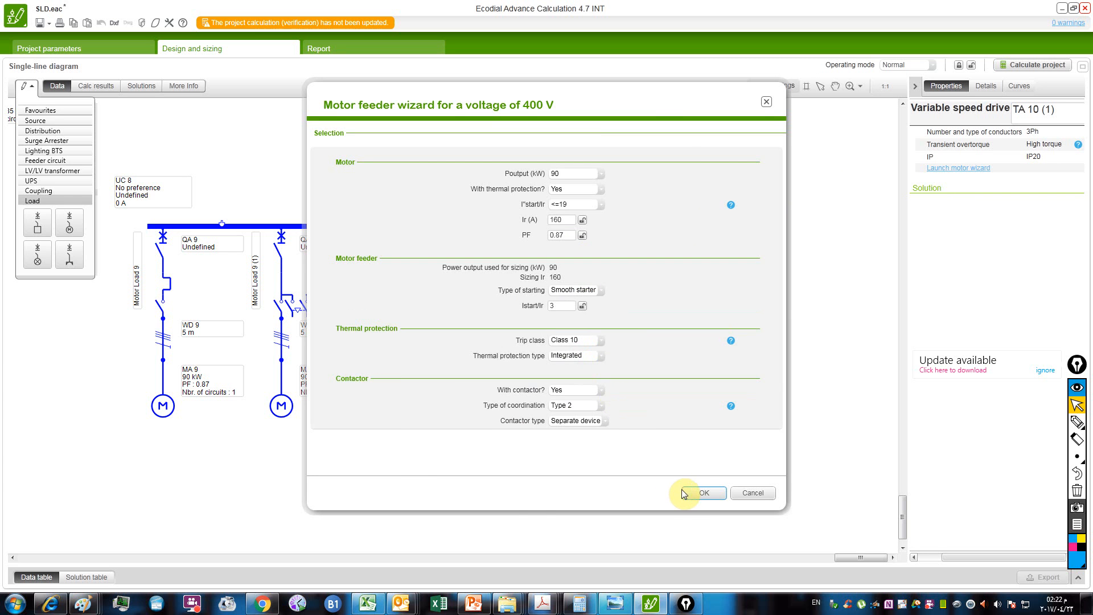
left_click(703, 493)
Step: Place a feeder circuit on a free slot of the WC 4 busbar, above the motor switchboard
scroll(716, 261, "up", 1)
left_click_drag(598, 240, 590, 254)
left_click_drag(434, 221, 521, 335)
scroll(447, 306, "down", 1)
left_click_drag(444, 299, 478, 296)
left_click_drag(547, 305, 533, 303)
scroll(427, 264, "up", 4)
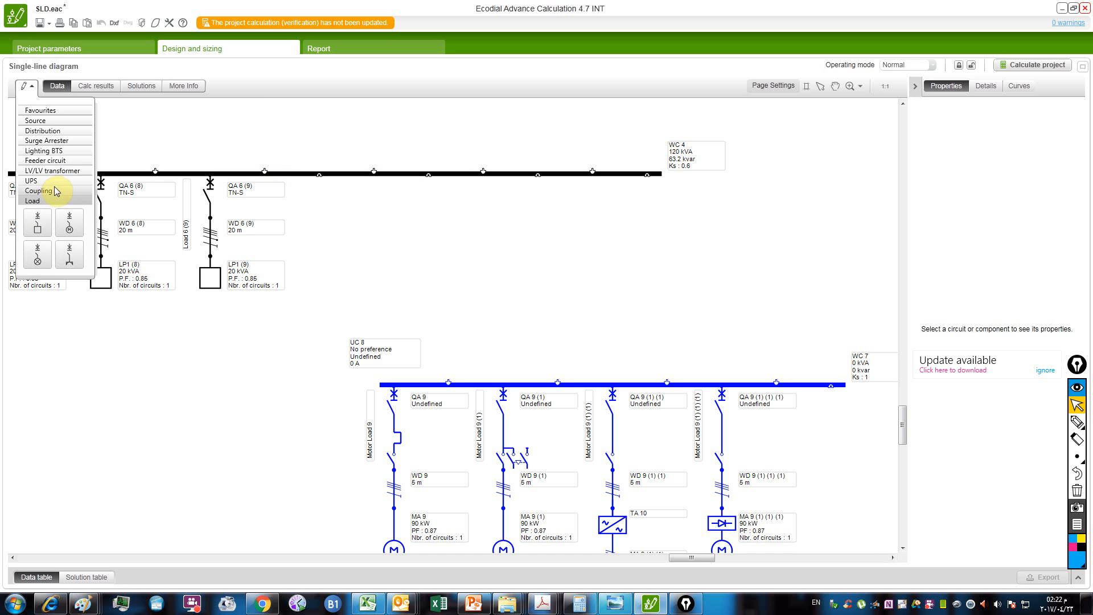
left_click(63, 160)
left_click_drag(51, 193, 425, 250)
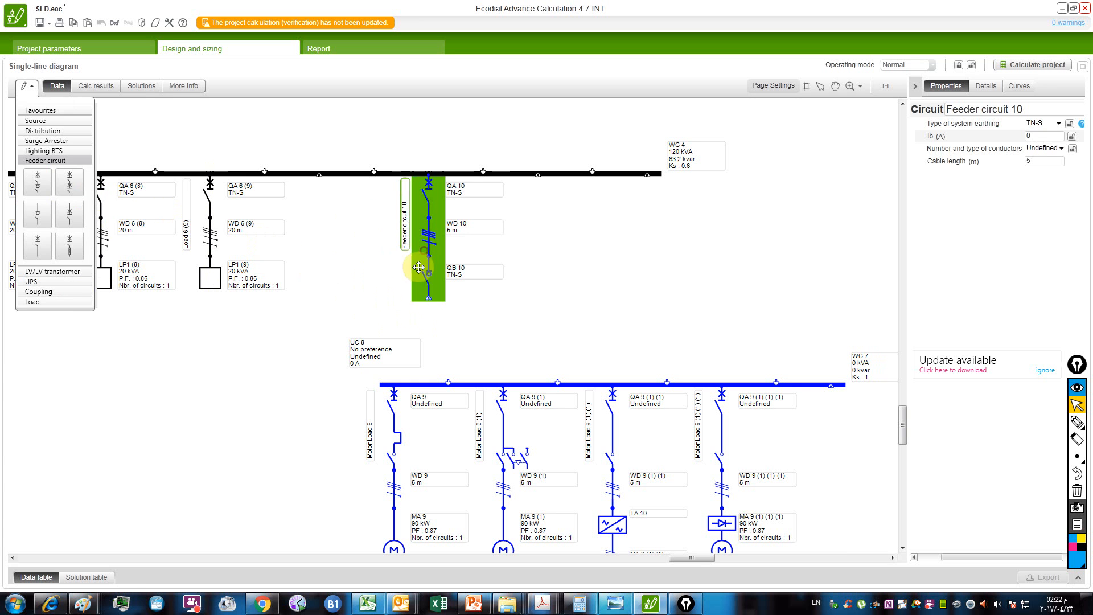
Step: Shift motor switchboard UC 8 slightly, try linking the feeder's lower end to its busbar, and return the feeder to WC 4
left_click_drag(464, 382, 447, 368)
left_click(430, 300)
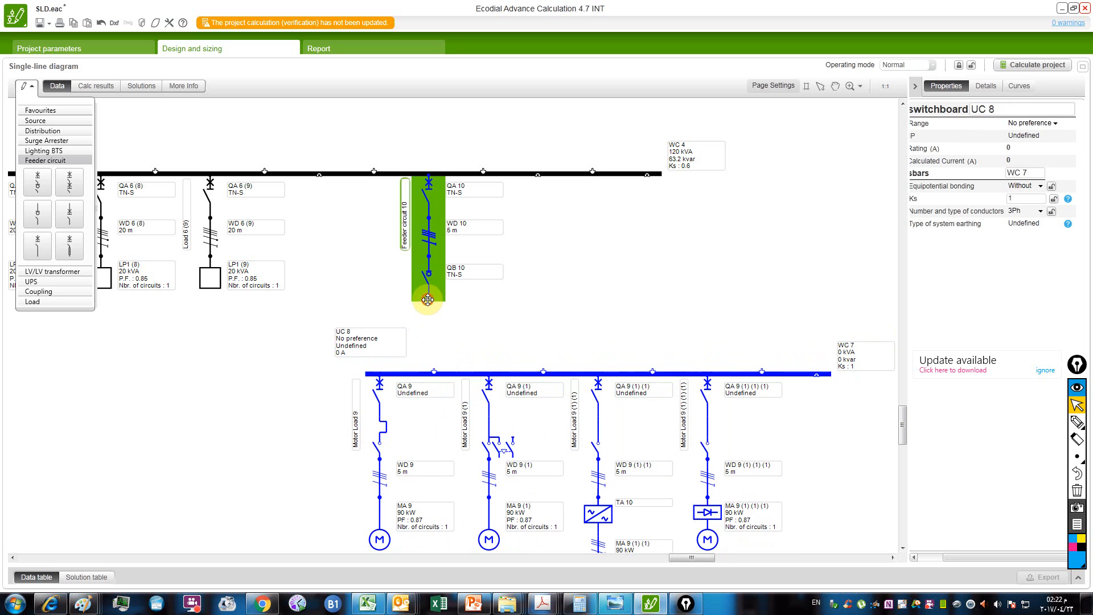
left_click_drag(428, 302, 434, 372)
left_click(435, 250)
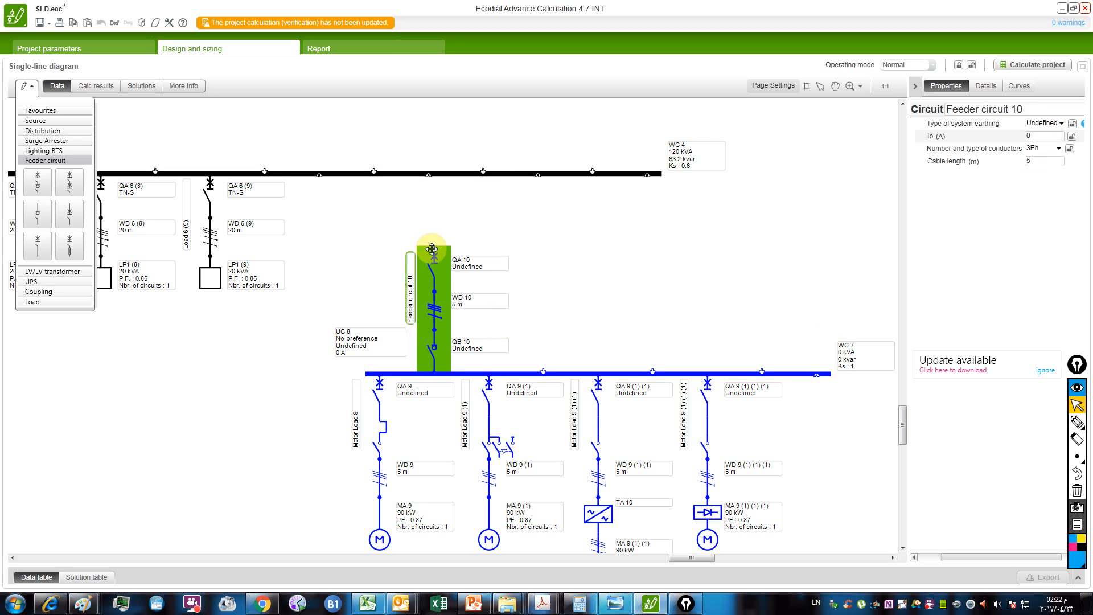
left_click_drag(436, 246, 428, 174)
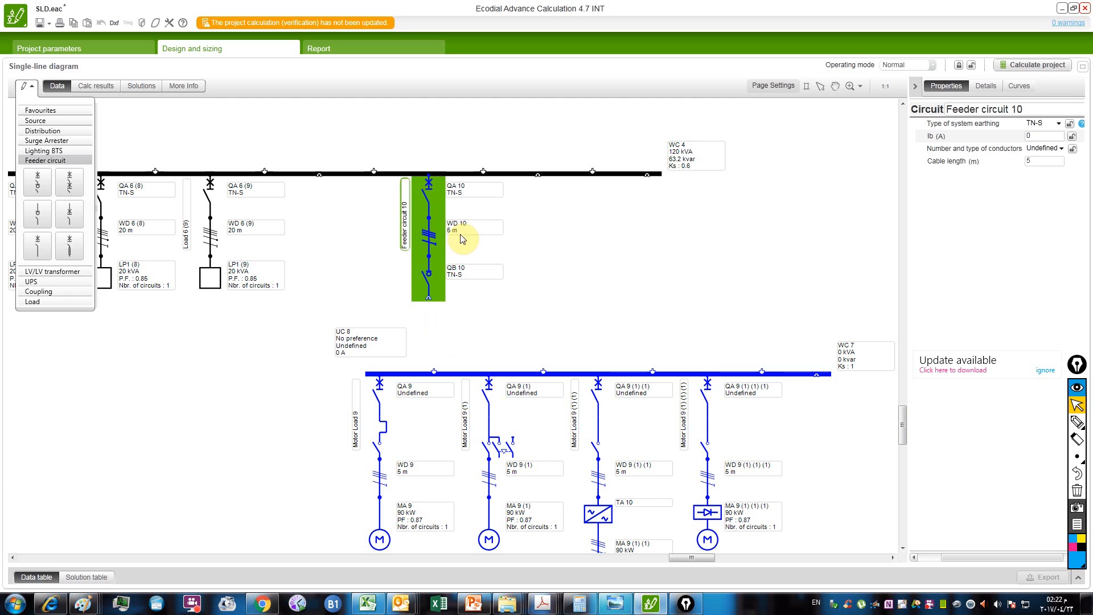
Step: Replace the feeder circuit on WC 4 with a new one and connect its lower end to the UC 8 motor busbar
left_click(515, 293)
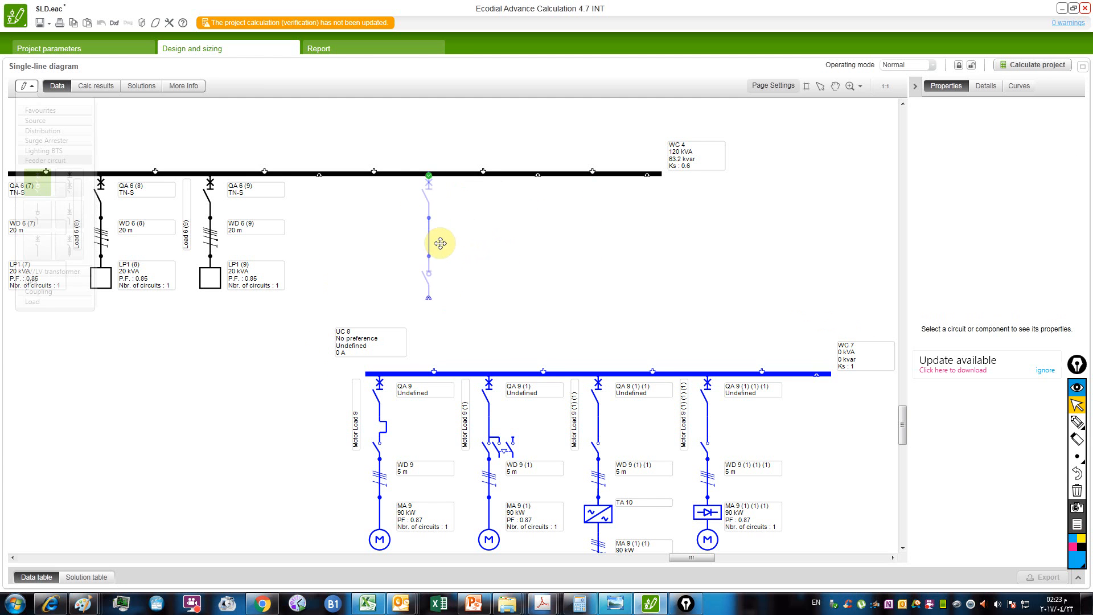
left_click(440, 243)
left_click(498, 297)
left_click(430, 292)
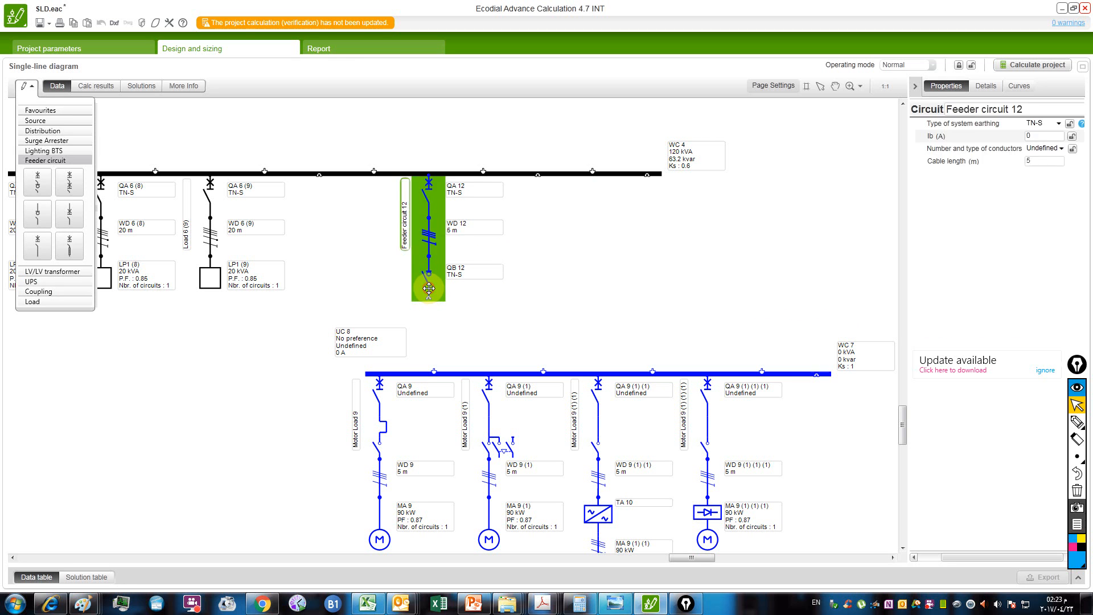
left_click(428, 288)
left_click_drag(428, 297, 434, 368)
left_click(550, 312)
Step: Examine the connected distribution and motor busbars with their loads, power values and Ks factors
scroll(467, 285, "down", 3)
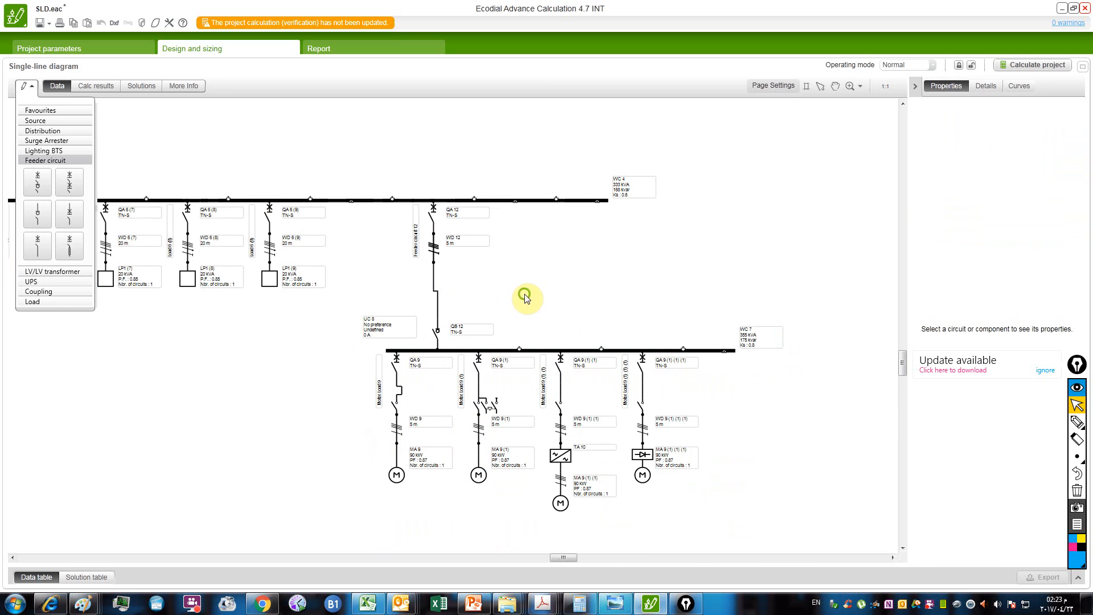
left_click_drag(539, 283, 495, 288)
scroll(494, 288, "down", 2)
left_click_drag(419, 283, 598, 291)
scroll(677, 195, "up", 5)
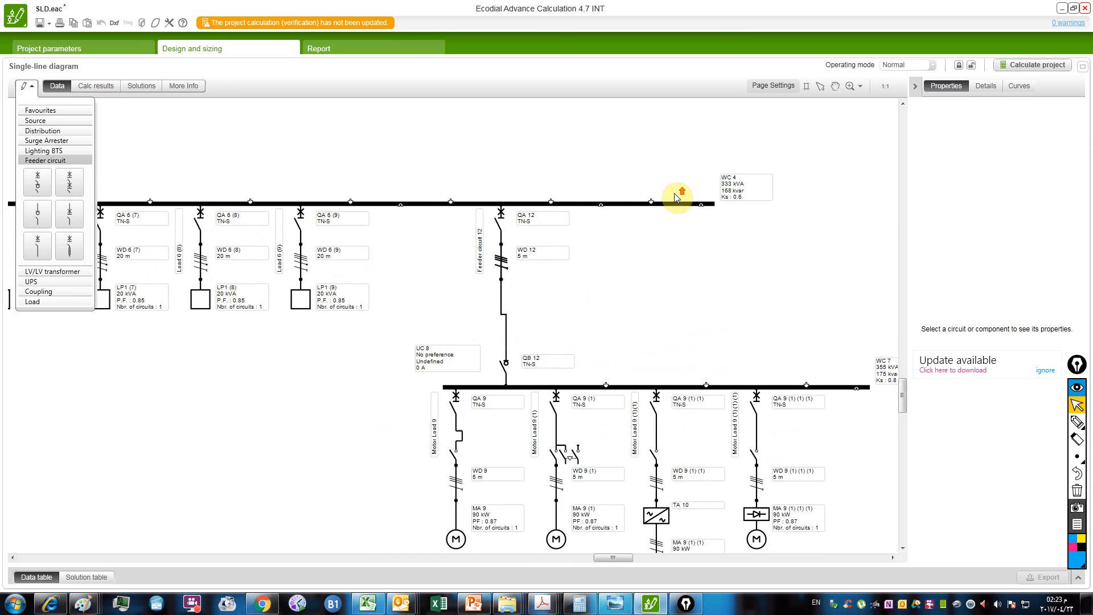
scroll(564, 228, "down", 2)
scroll(564, 260, "down", 3)
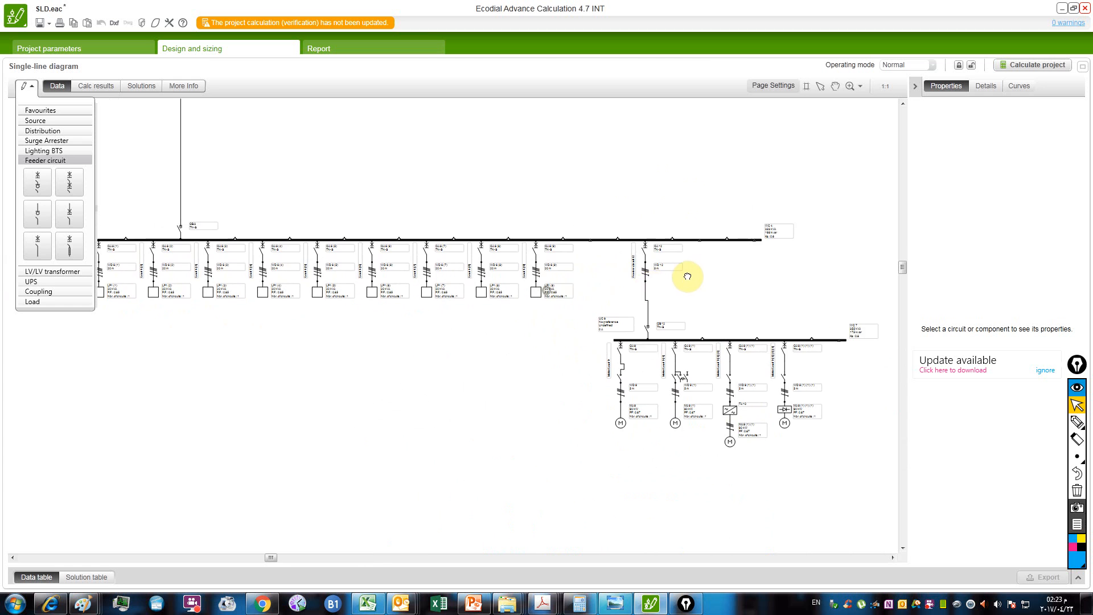
left_click_drag(444, 294, 573, 294)
left_click_drag(289, 304, 291, 304)
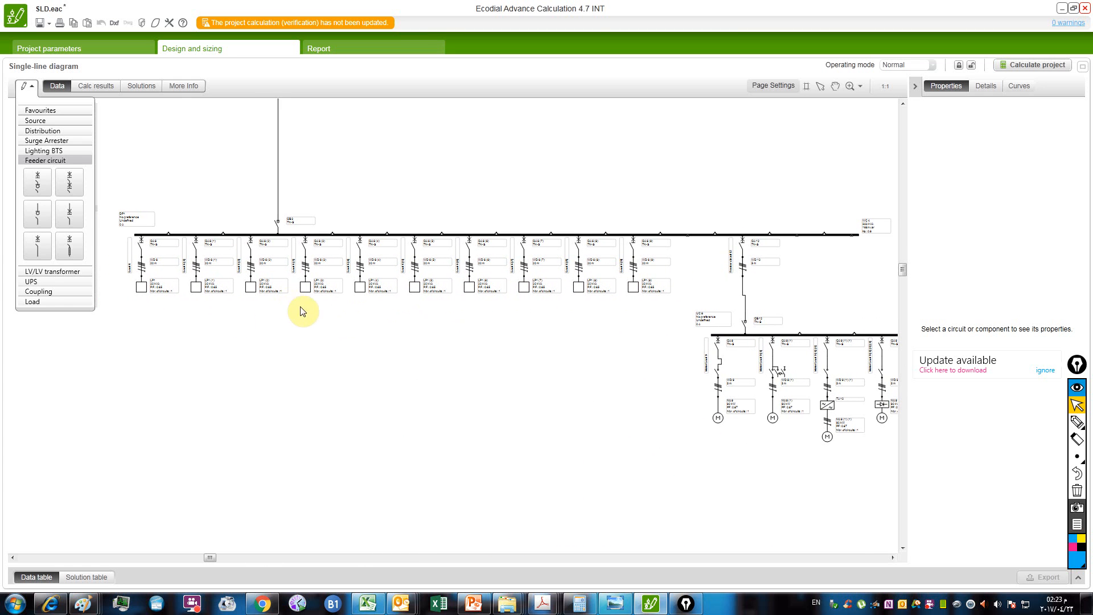
left_click_drag(579, 342, 560, 346)
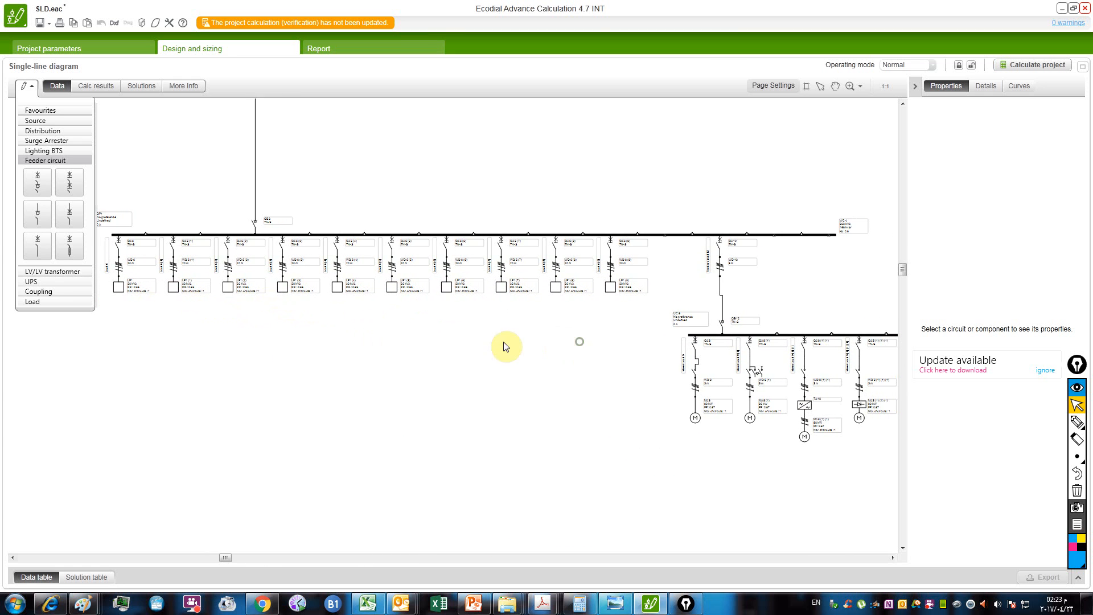
left_click_drag(575, 301, 393, 291)
left_click_drag(521, 388, 541, 375)
left_click(580, 603)
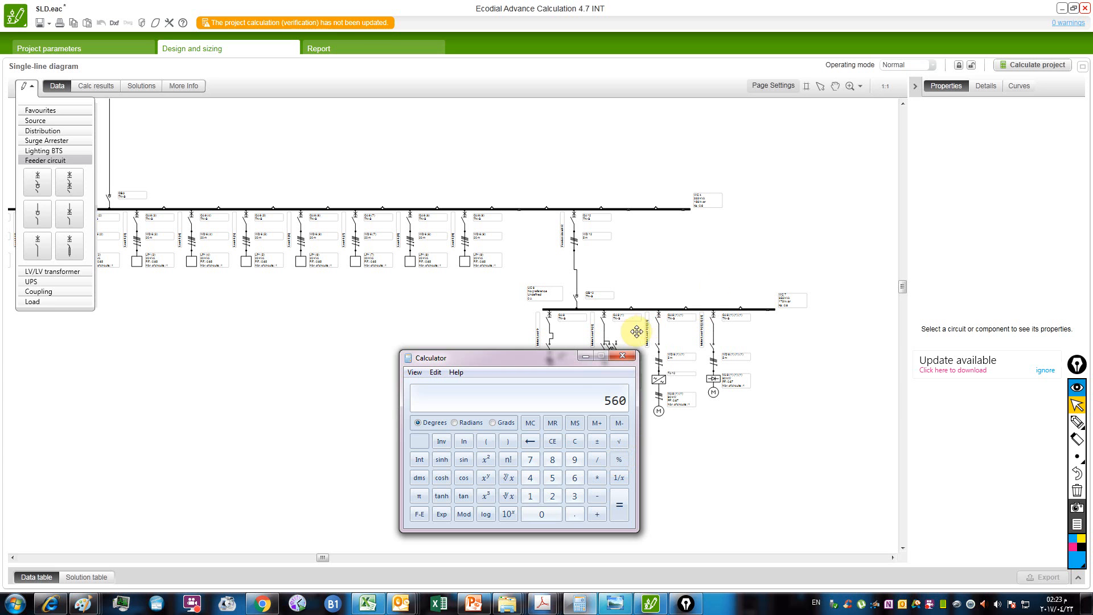
left_click(578, 359)
Step: Delete the feeder circuit linking the WC 4 busbar to the motor switchboard
scroll(561, 248, "up", 5)
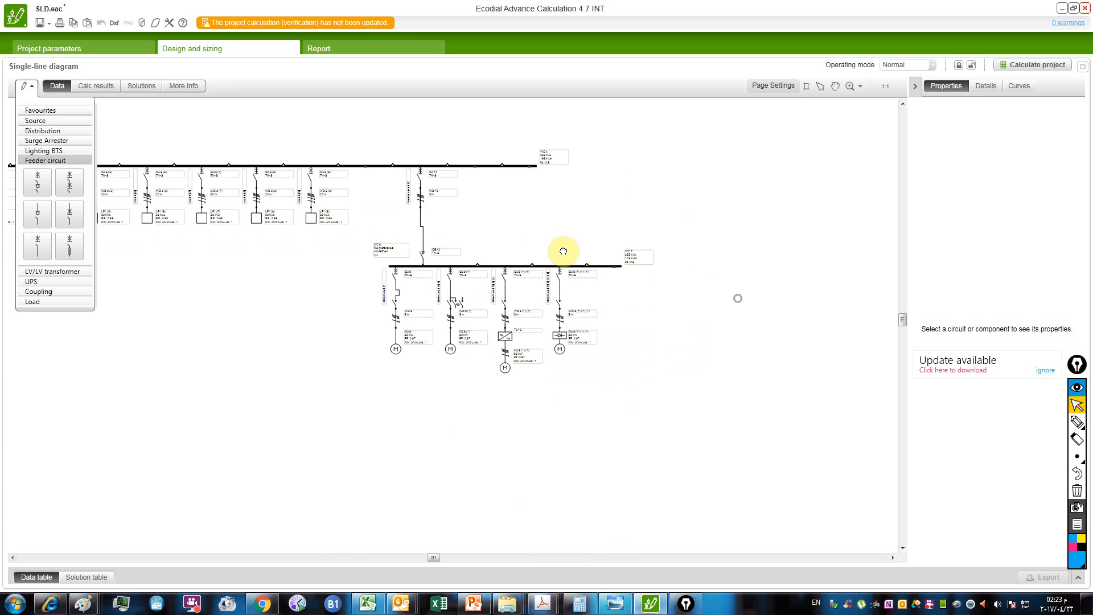
left_click(383, 235)
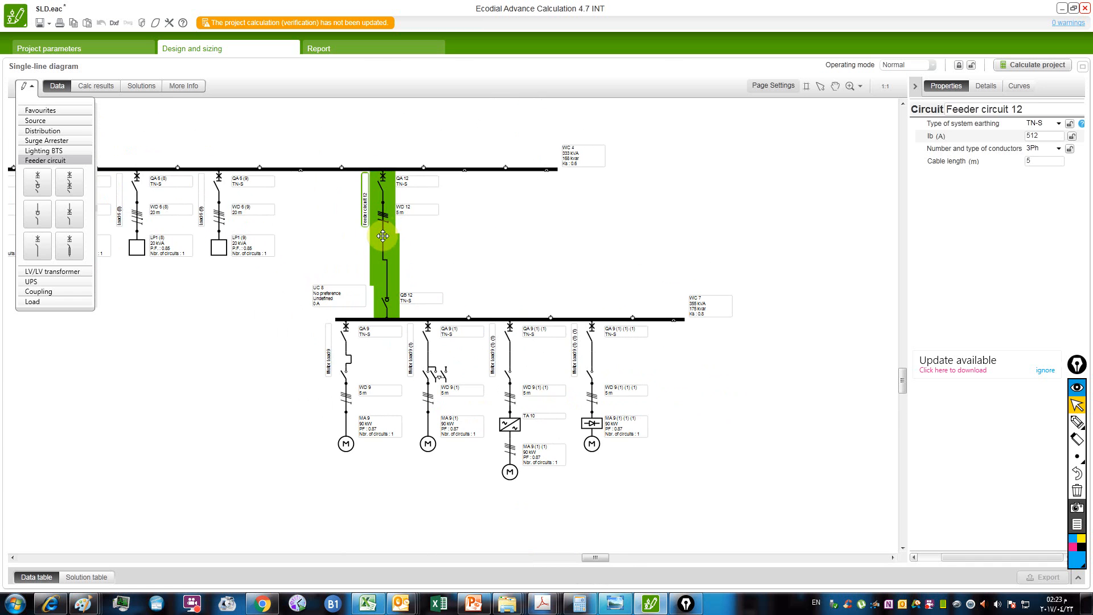
key("Delete")
Step: Switch to Calculator and multiply the WC 4 loads' 200 kVA by the busbar's Ks of 0.6
scroll(383, 276, "up", 3)
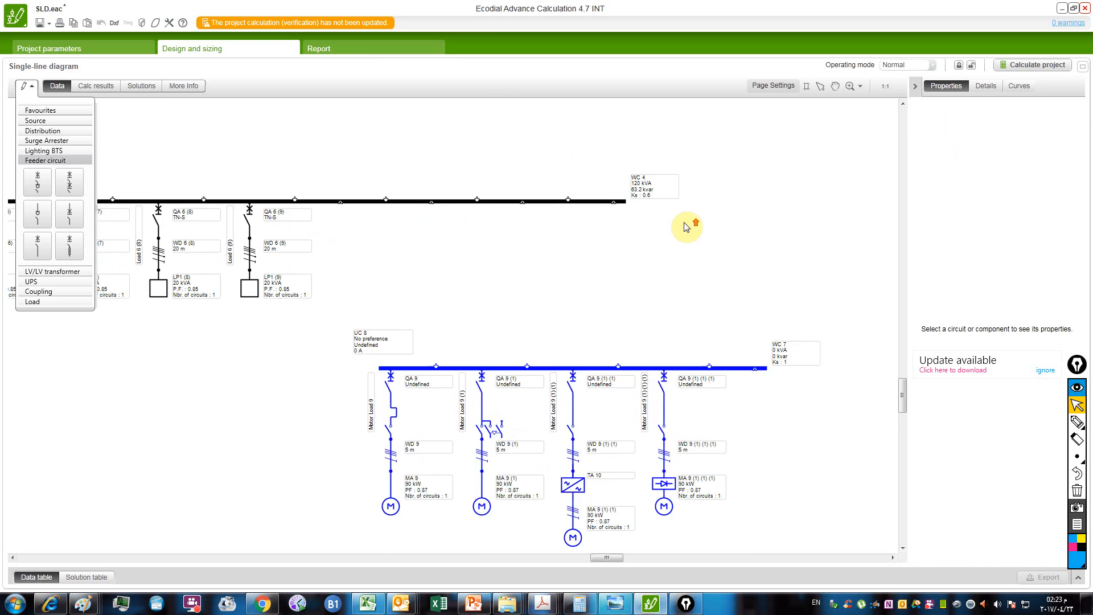
scroll(551, 276, "down", 8)
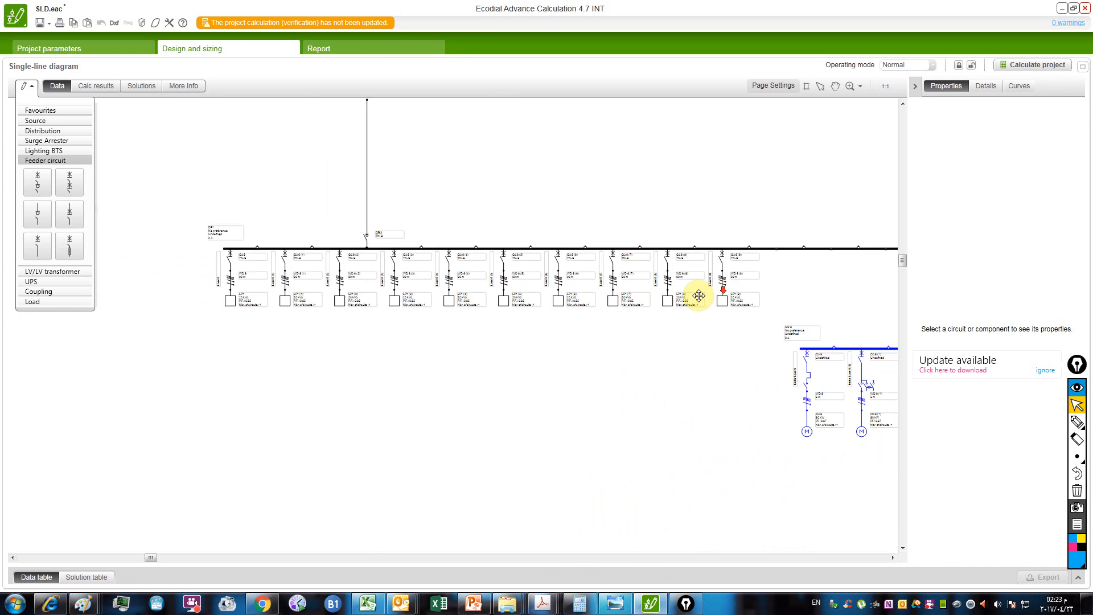
left_click(580, 603)
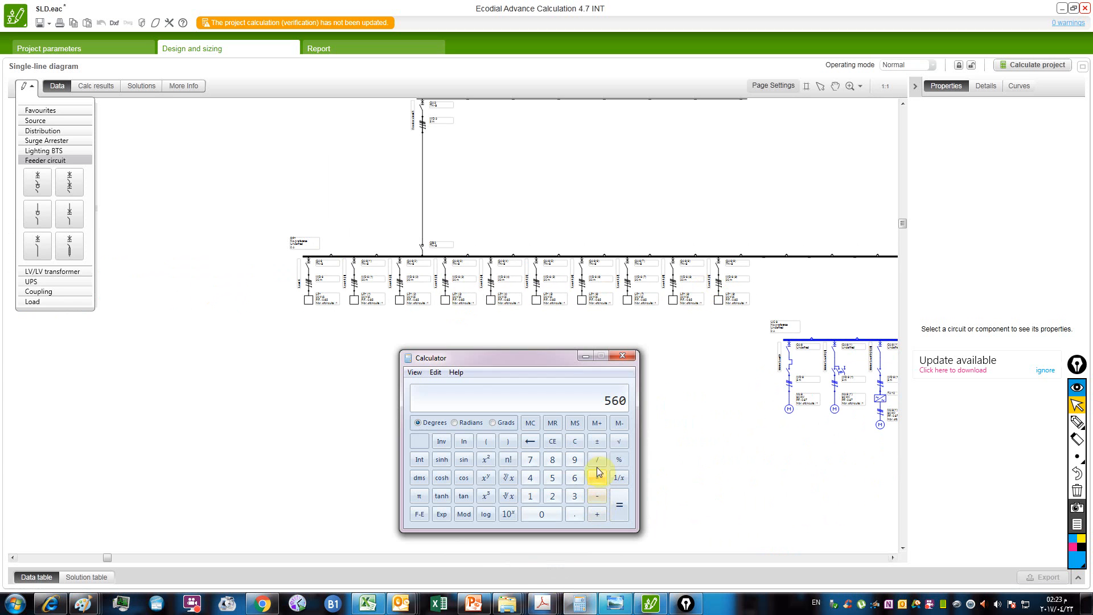
type("200 *")
left_click(621, 356)
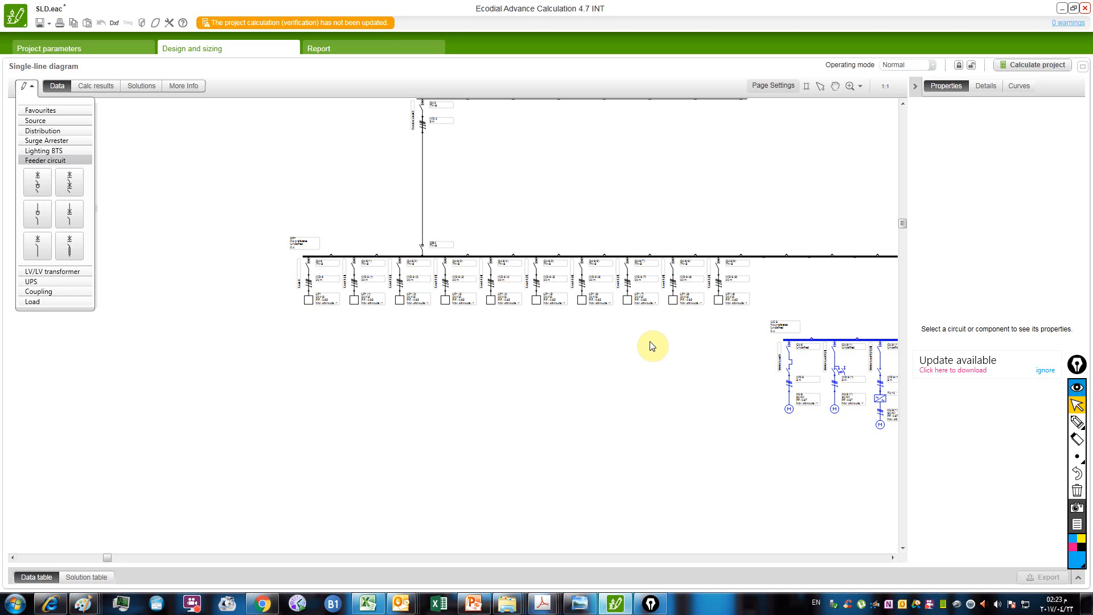
Step: Set the Ks factor of switchboard DP1's WC 4 busbar to 1
left_click_drag(701, 331, 368, 372)
scroll(459, 309, "up", 2)
left_click(456, 292)
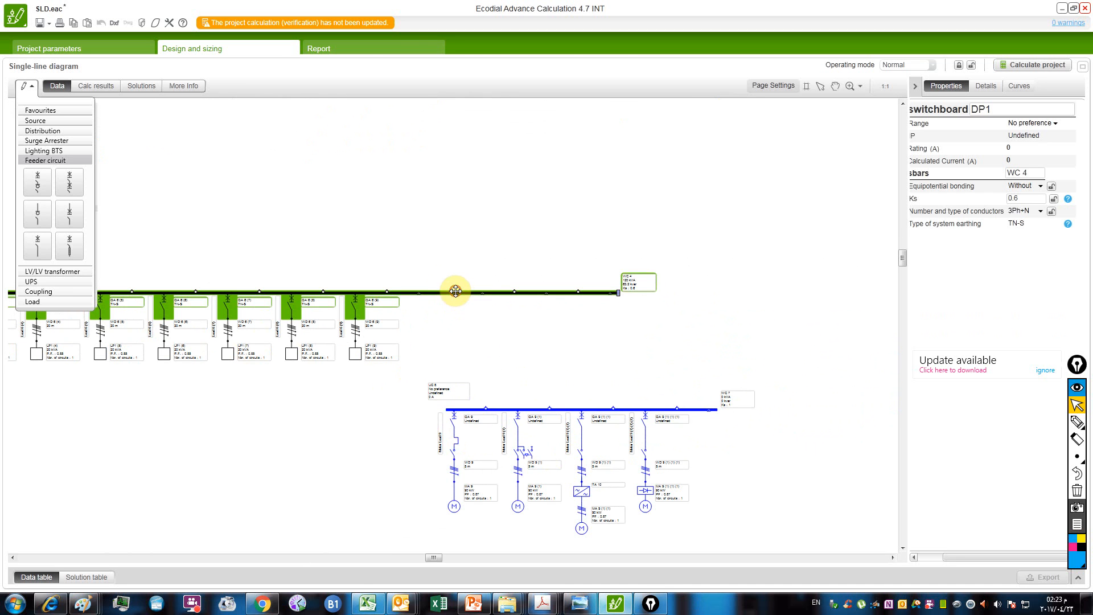
left_click_drag(444, 363, 568, 323)
scroll(295, 393, "down", 1)
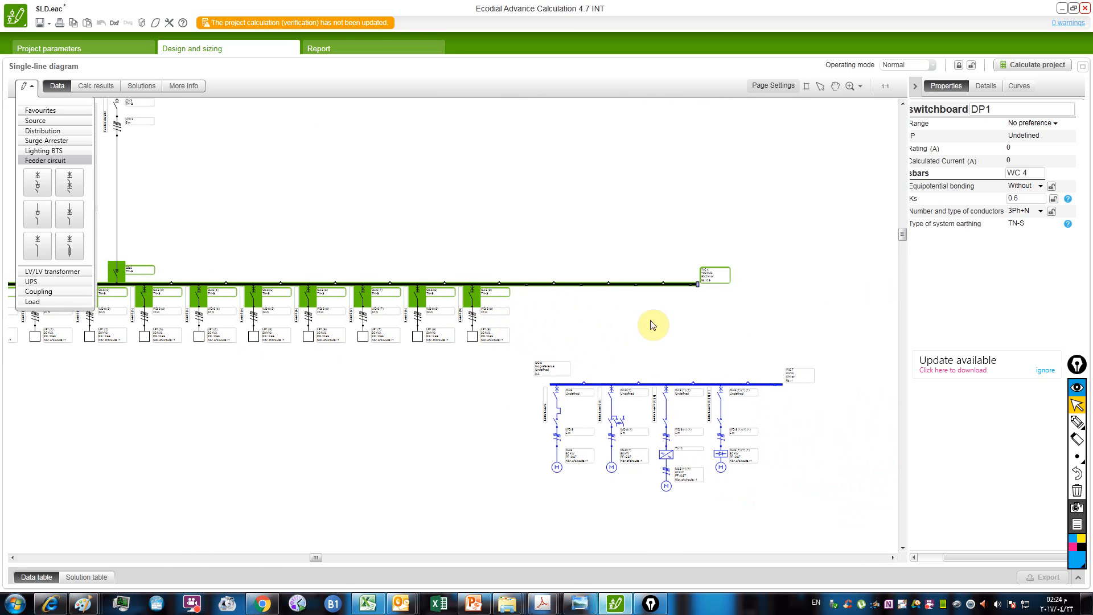
scroll(705, 292, "up", 2)
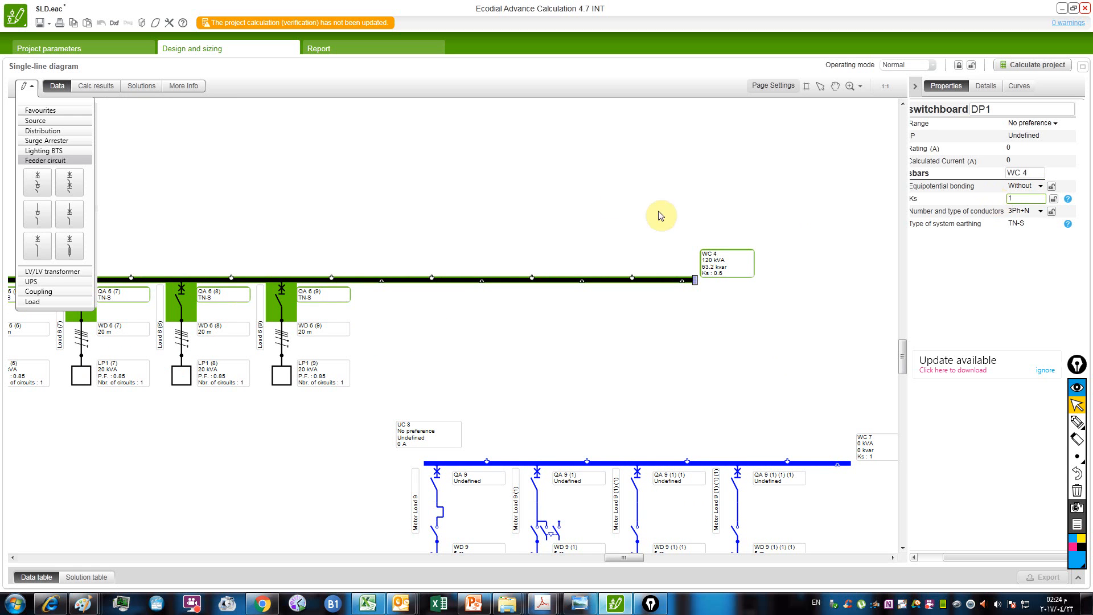
left_click(727, 217)
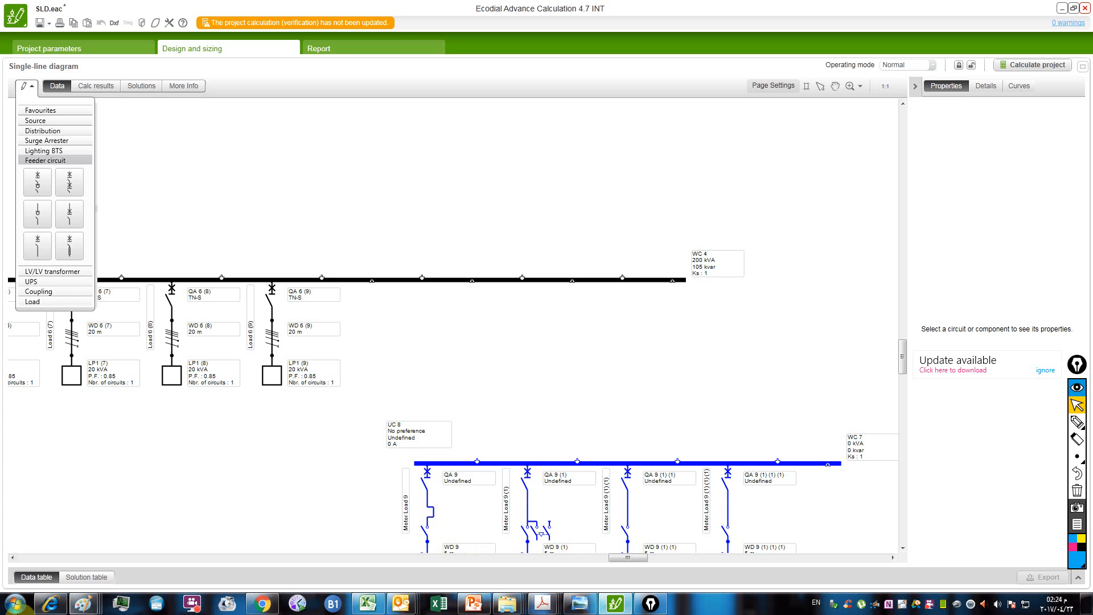
Step: Reopen Calculator to check the demand of the WC 4 loads, and return to the diagram
left_click(15, 603)
left_click(69, 403)
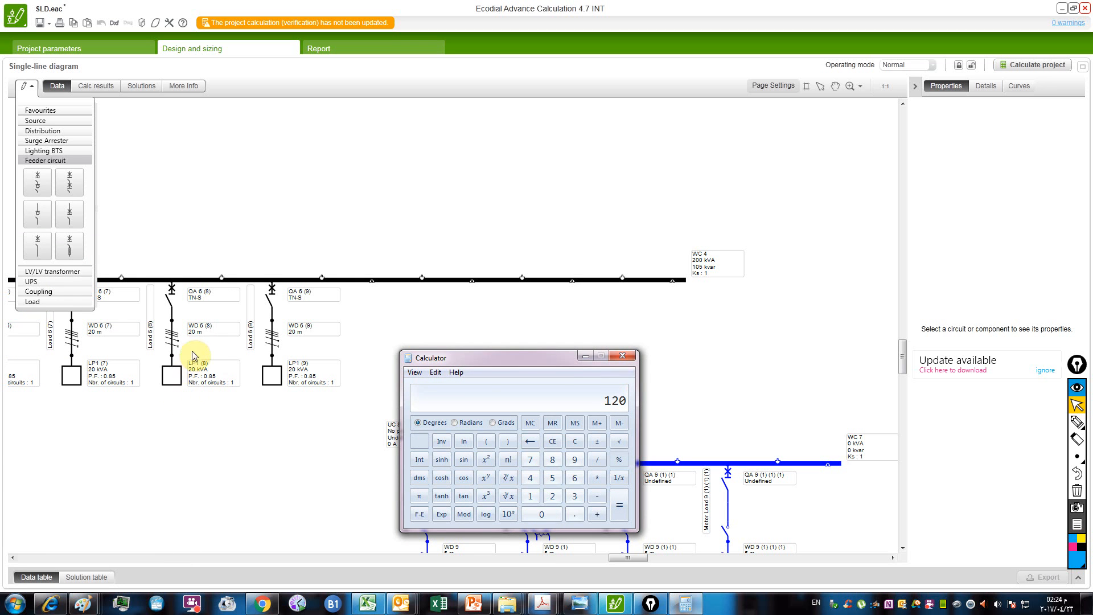
left_click(586, 358)
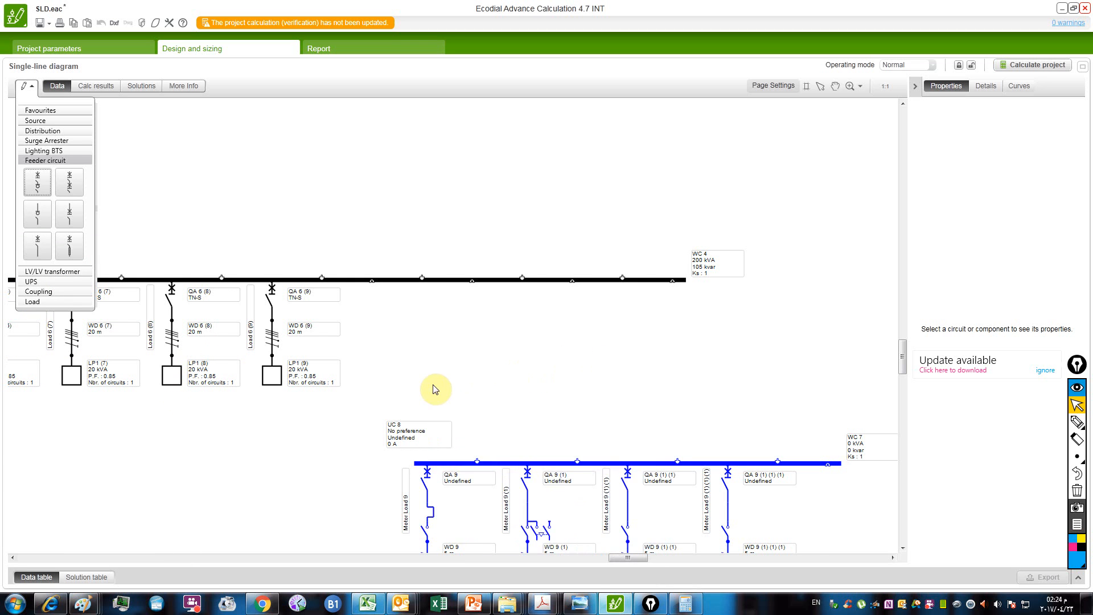
scroll(464, 386, "down", 3)
left_click_drag(427, 389, 601, 372)
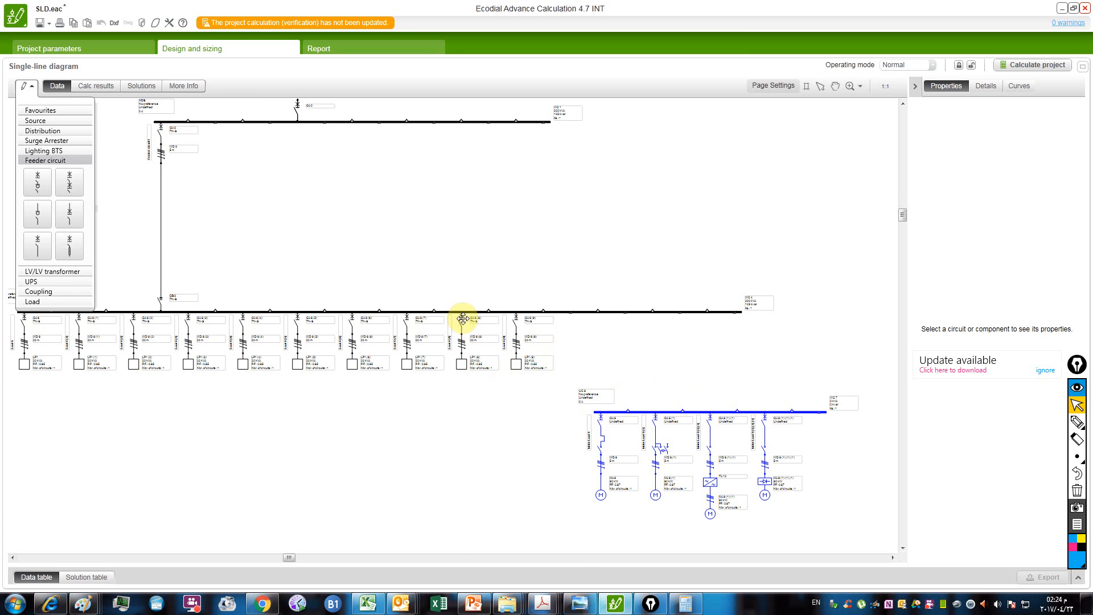
scroll(745, 319, "up", 4)
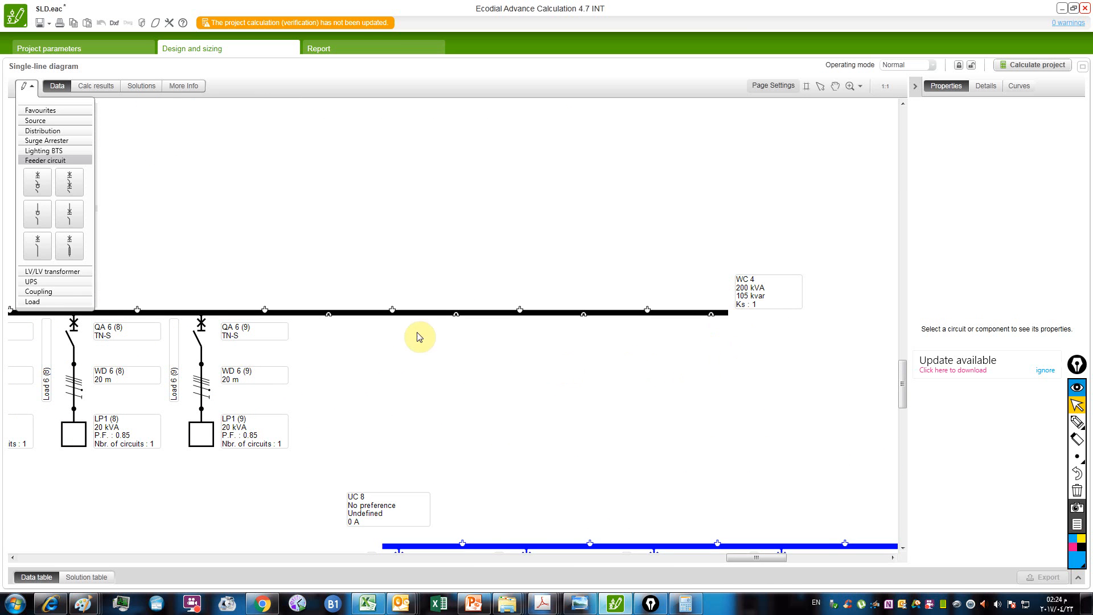
left_click_drag(405, 352, 431, 353)
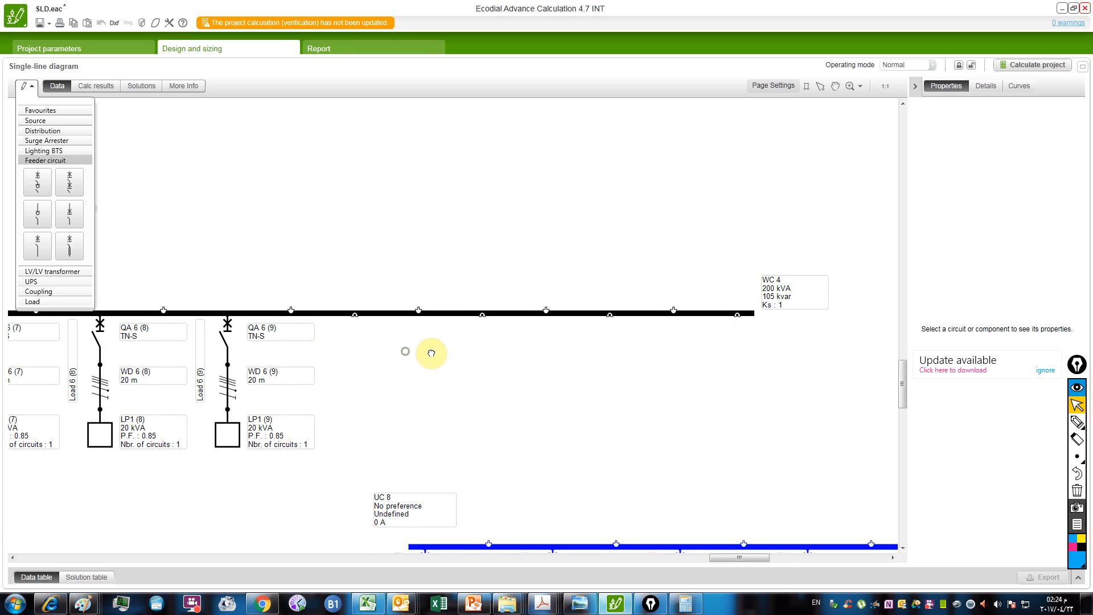